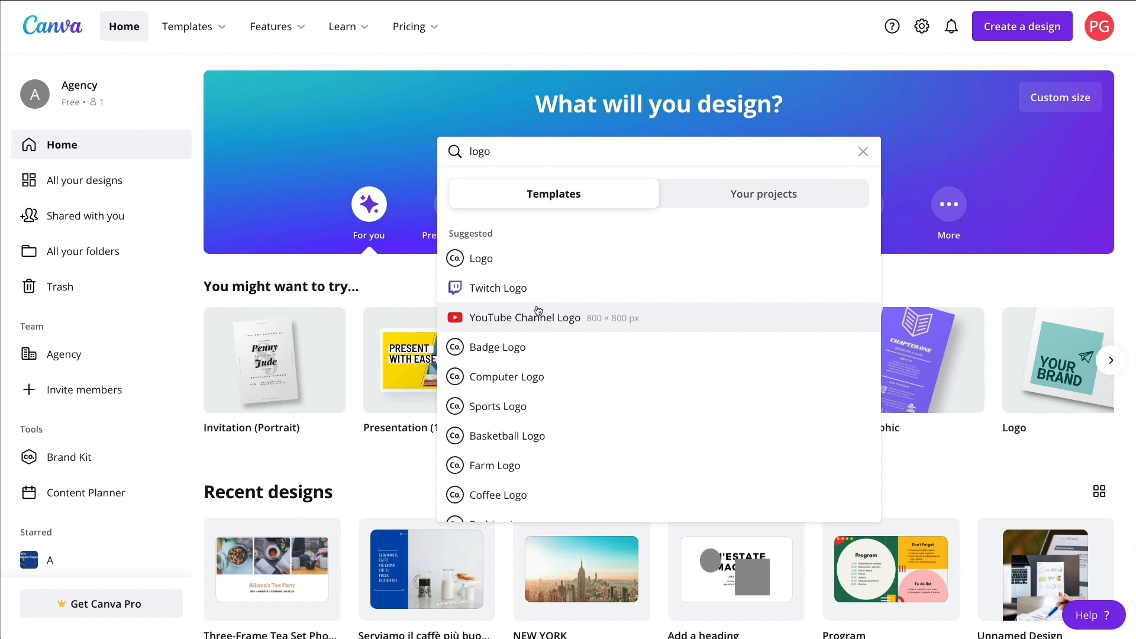
# Look through the design types suggested for "logo" and open the general Logo template collection.
pyautogui.scroll(-1, 602, 288)
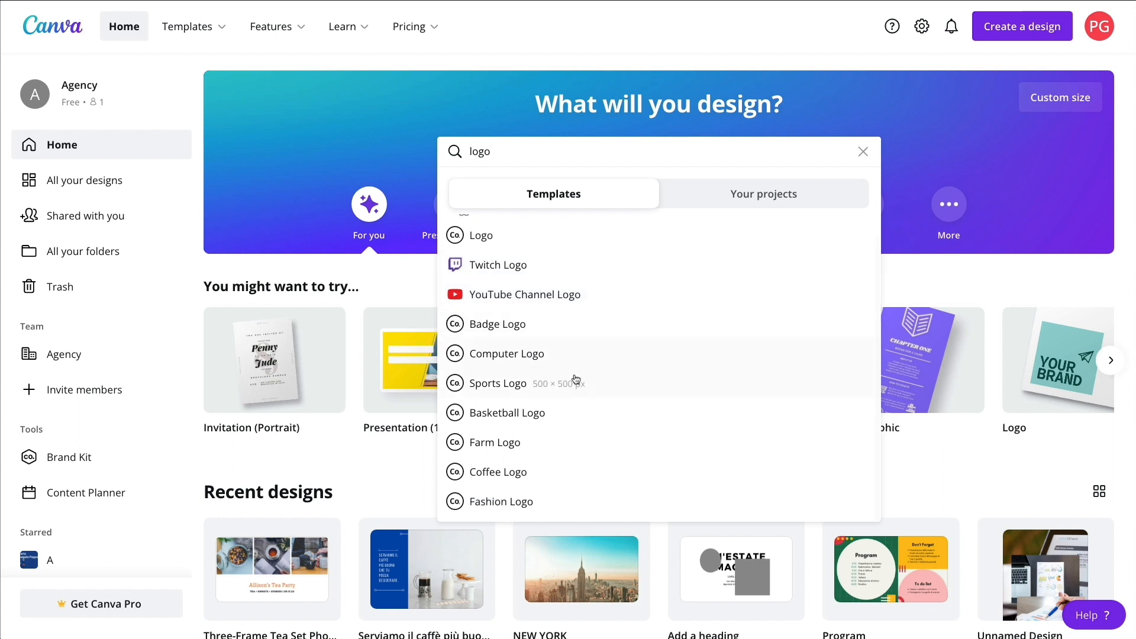
pyautogui.scroll(1, 533, 296)
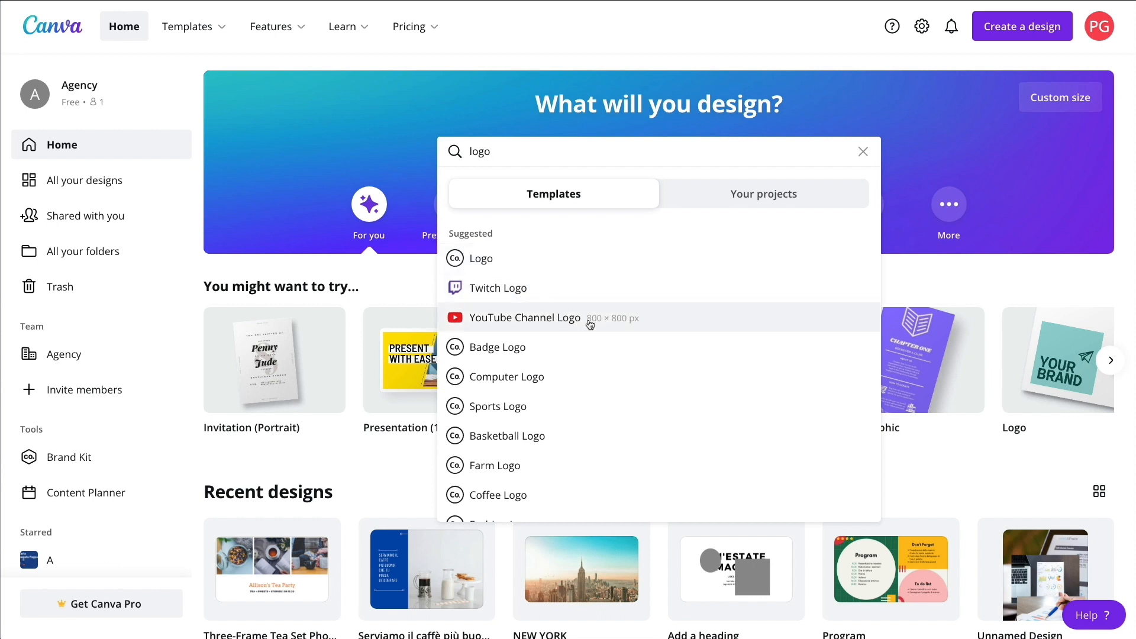
pyautogui.click(481, 259)
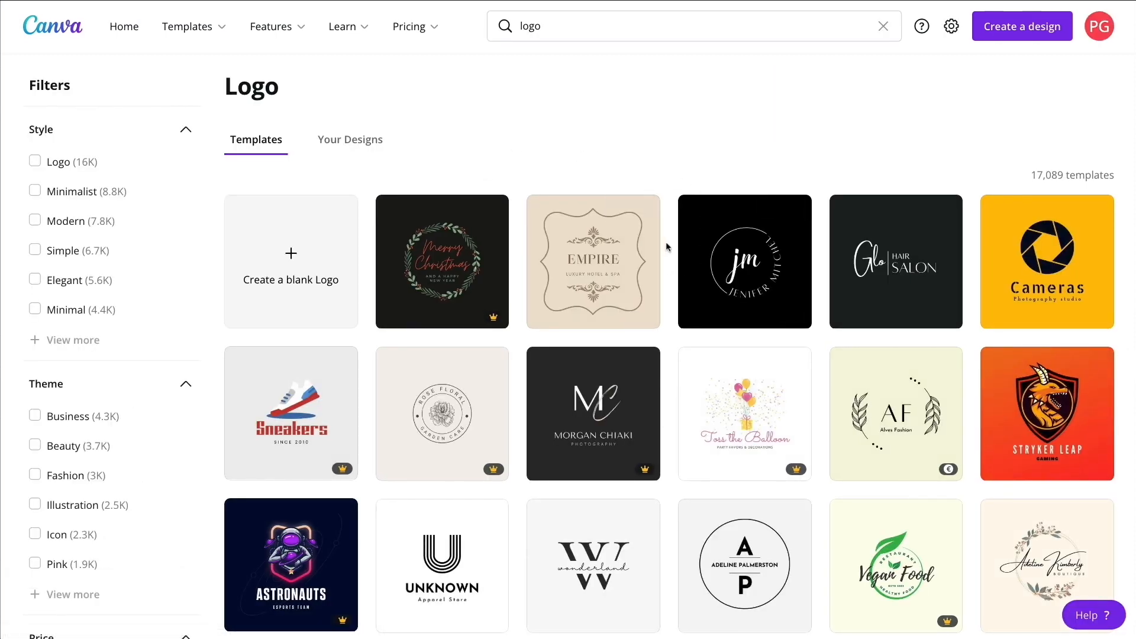
# Browse the Logo template gallery to compare the available styles and the free and premium designs.
pyautogui.scroll(-1, 666, 247)
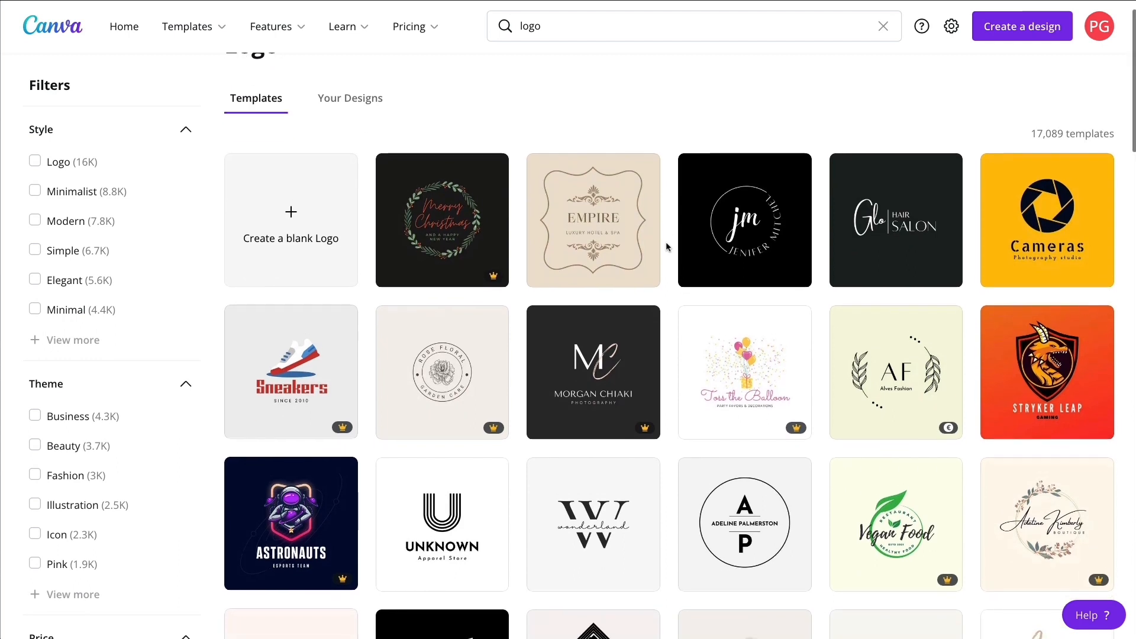
pyautogui.scroll(-3, 668, 263)
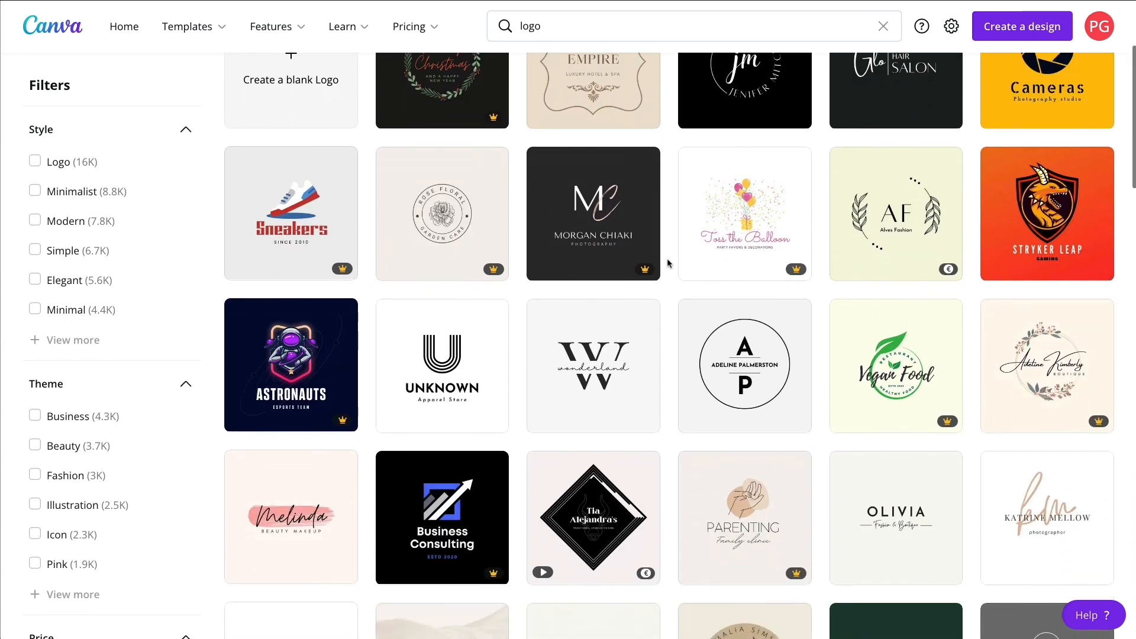
pyautogui.scroll(-2, 668, 263)
pyautogui.scroll(-11, 667, 263)
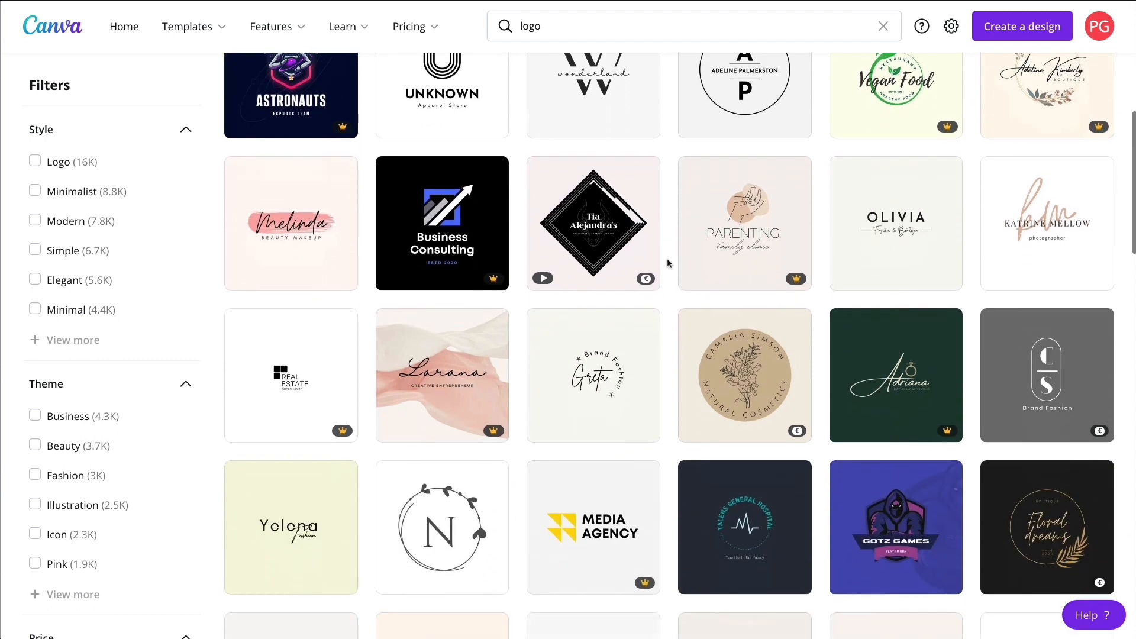
pyautogui.scroll(-5, 667, 263)
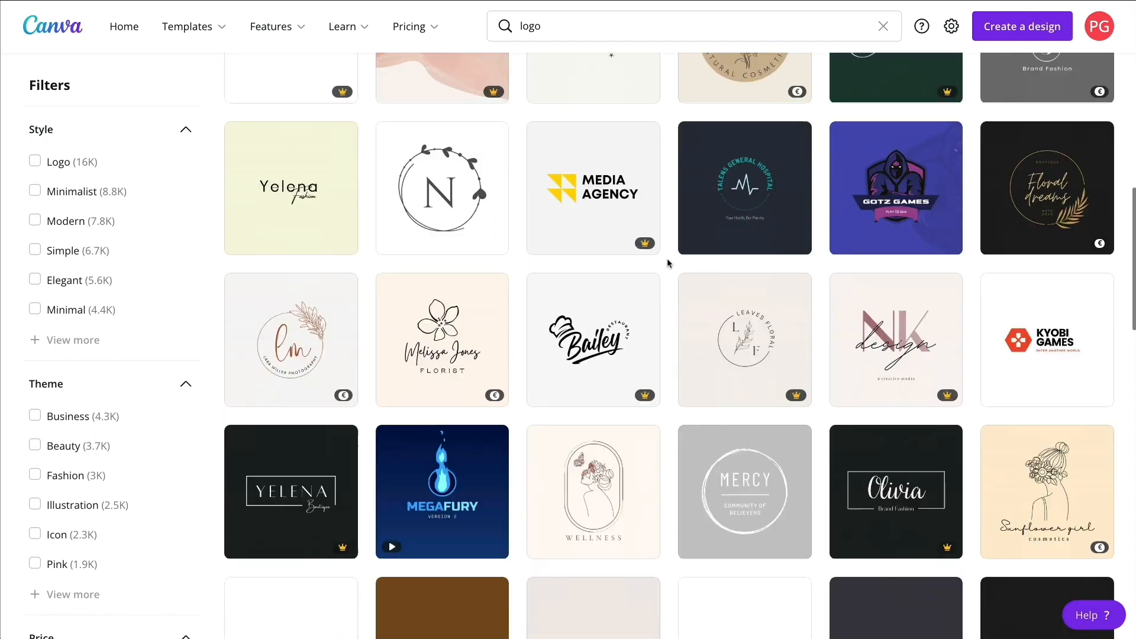
pyautogui.scroll(-11, 668, 263)
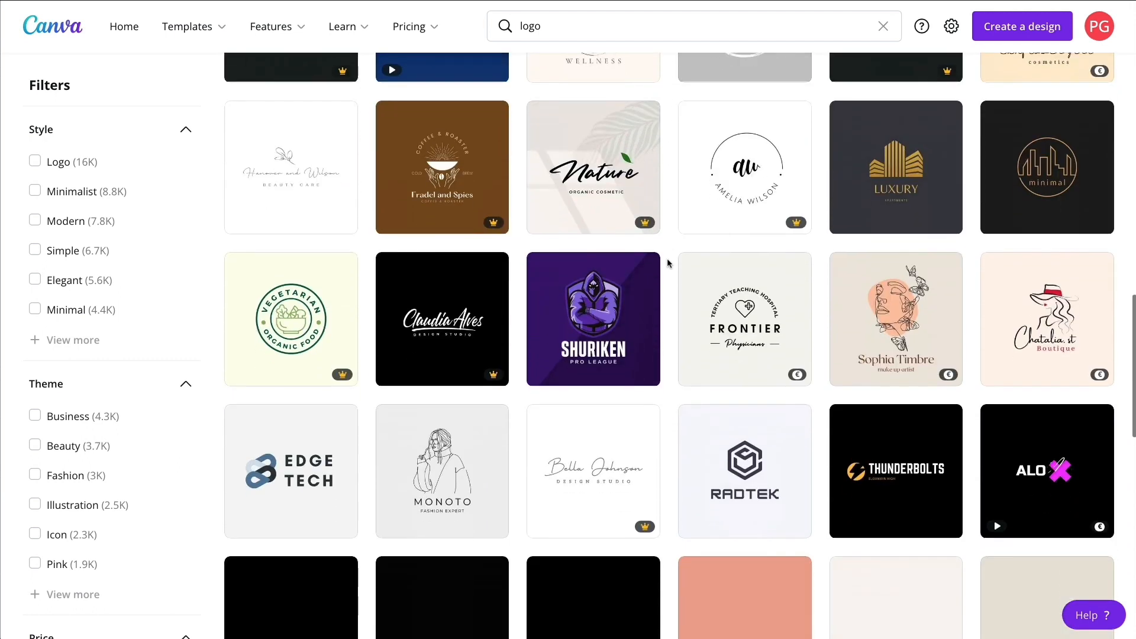
pyautogui.scroll(-5, 667, 262)
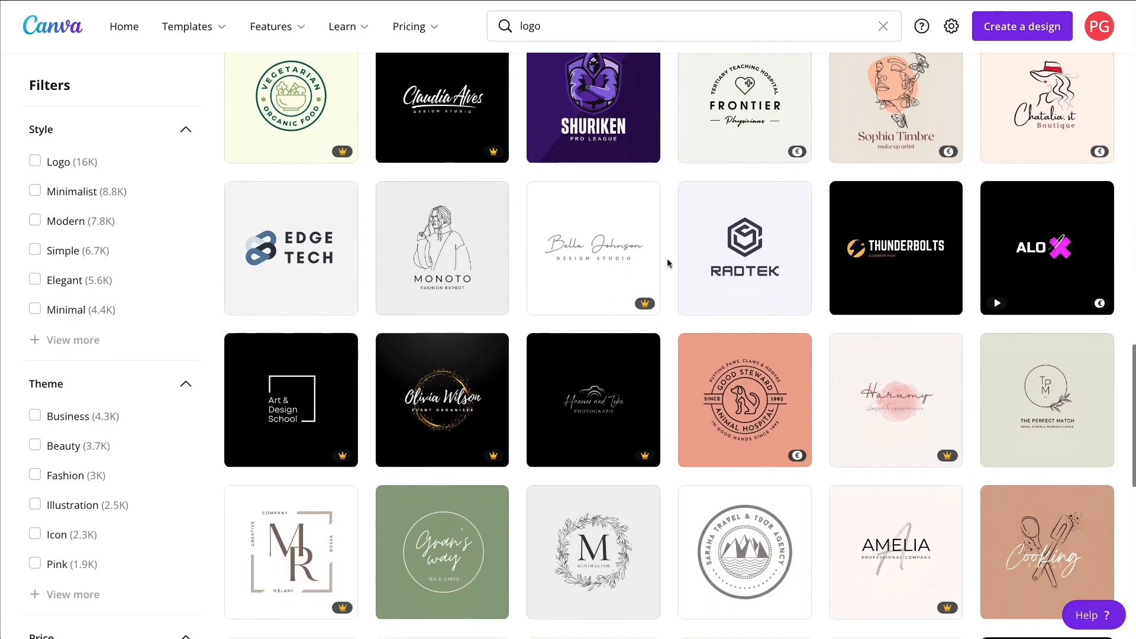
pyautogui.scroll(-7, 667, 263)
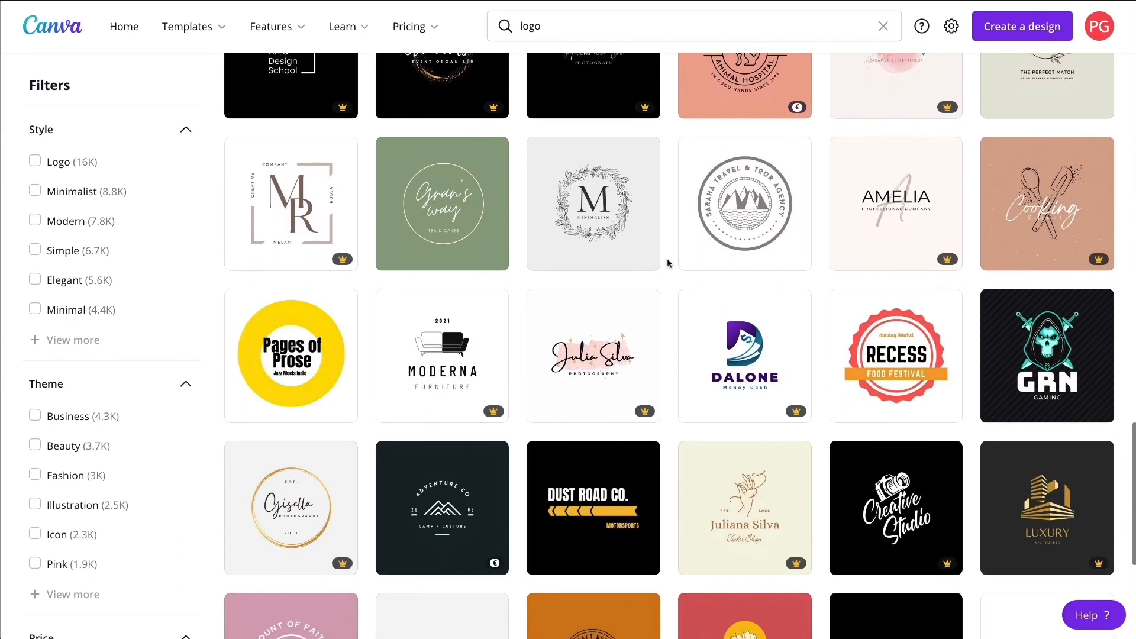
pyautogui.scroll(-10, 667, 264)
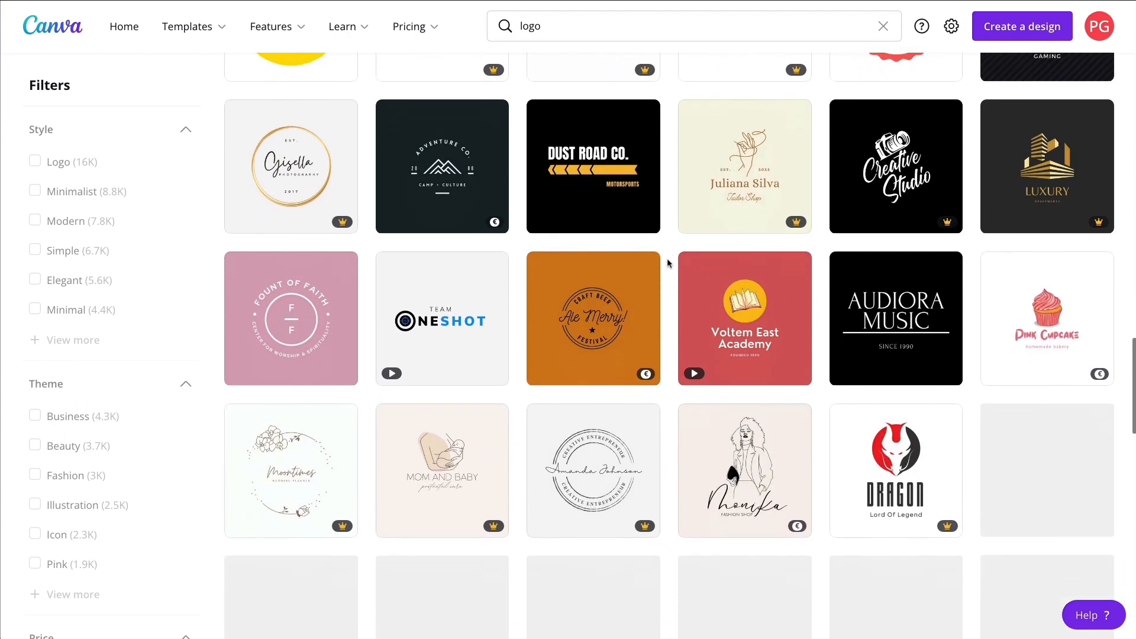
pyautogui.scroll(-5, 667, 262)
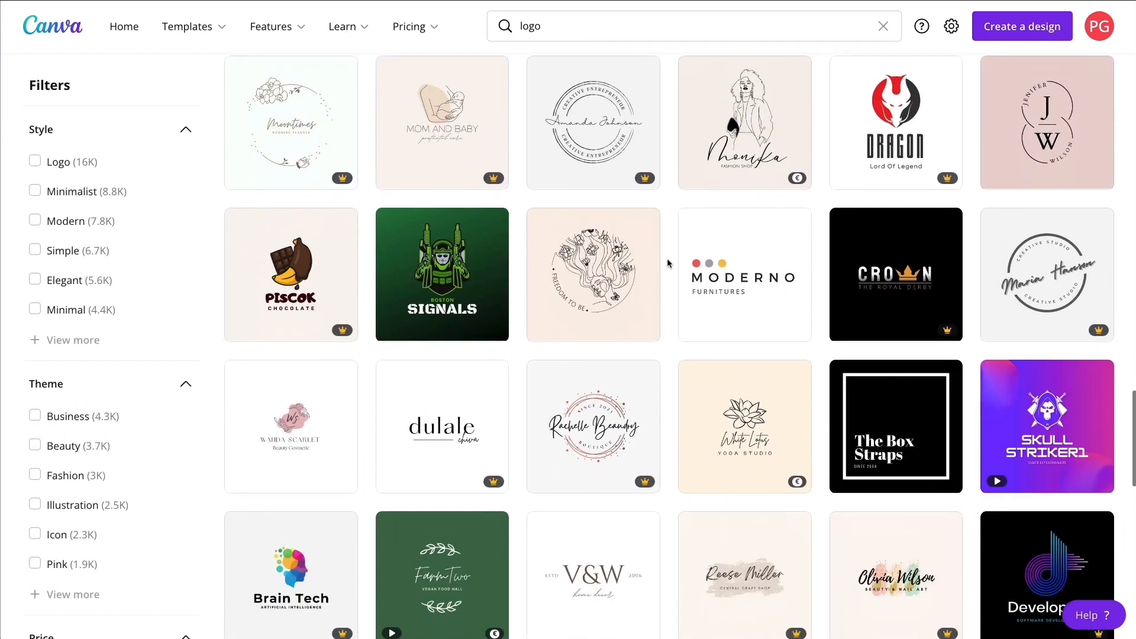
pyautogui.scroll(-6, 668, 262)
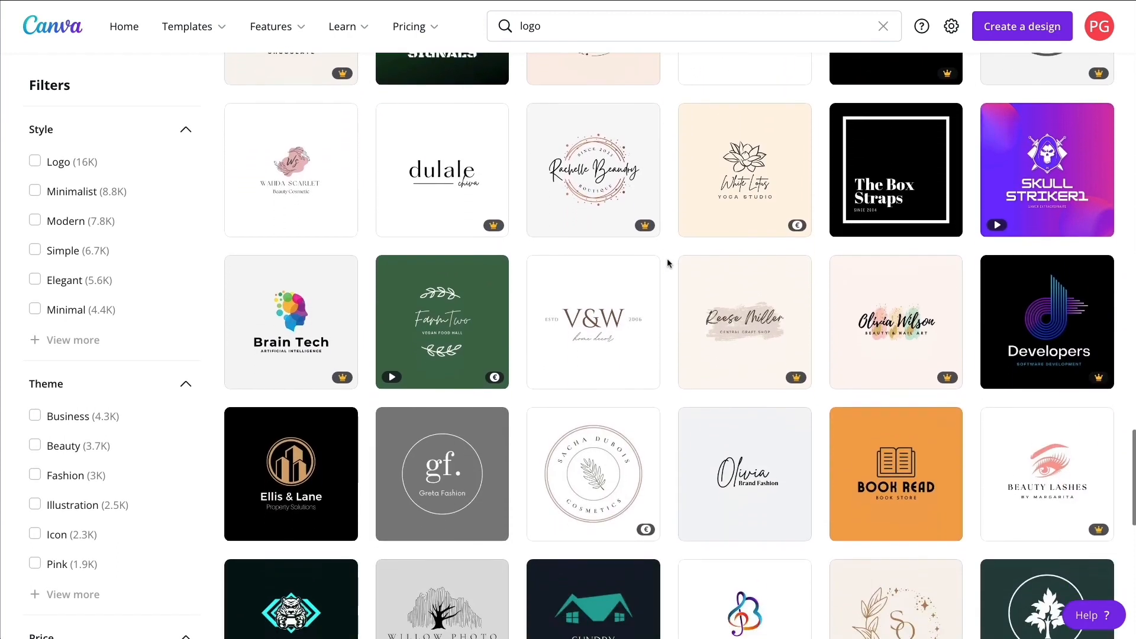
pyautogui.scroll(-1, 667, 264)
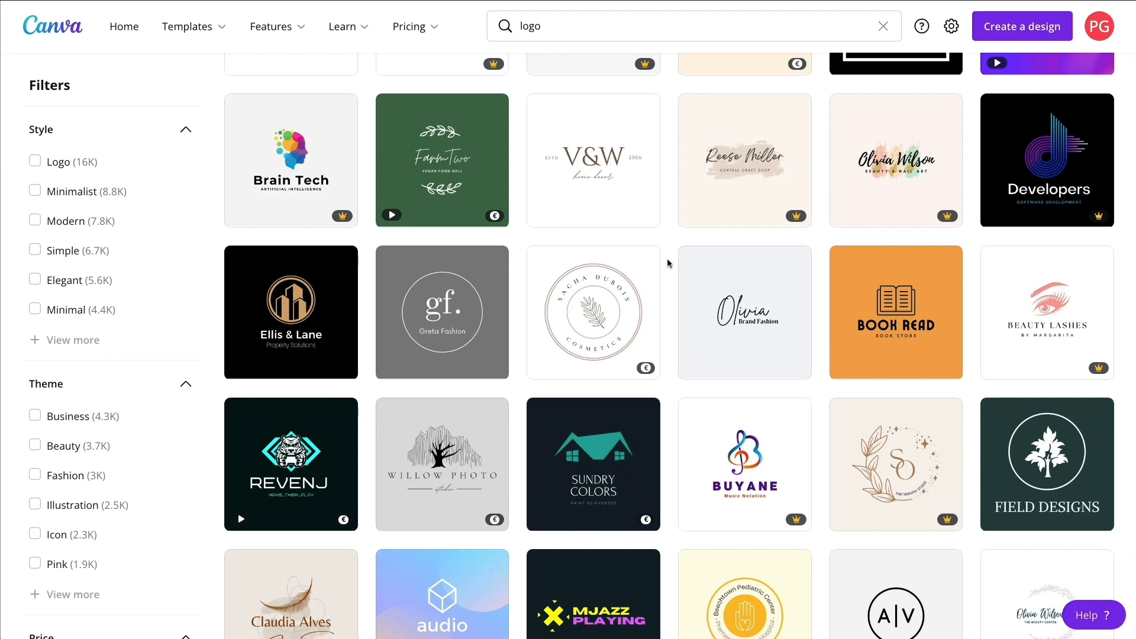
pyautogui.scroll(-7, 667, 262)
pyautogui.scroll(-8, 667, 262)
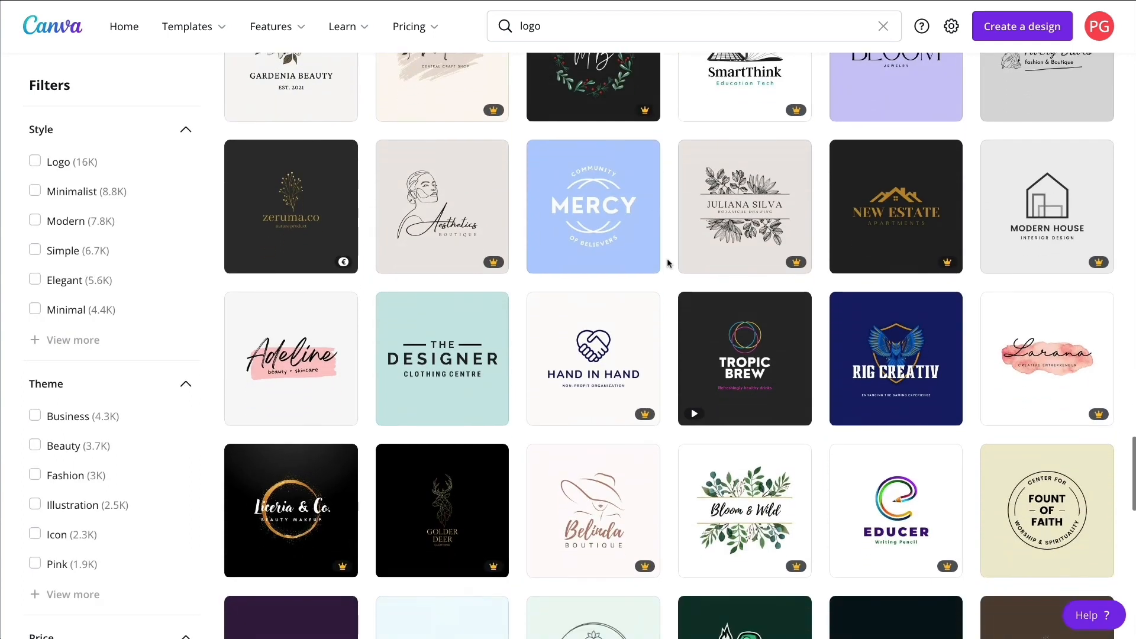
pyautogui.scroll(-9, 667, 263)
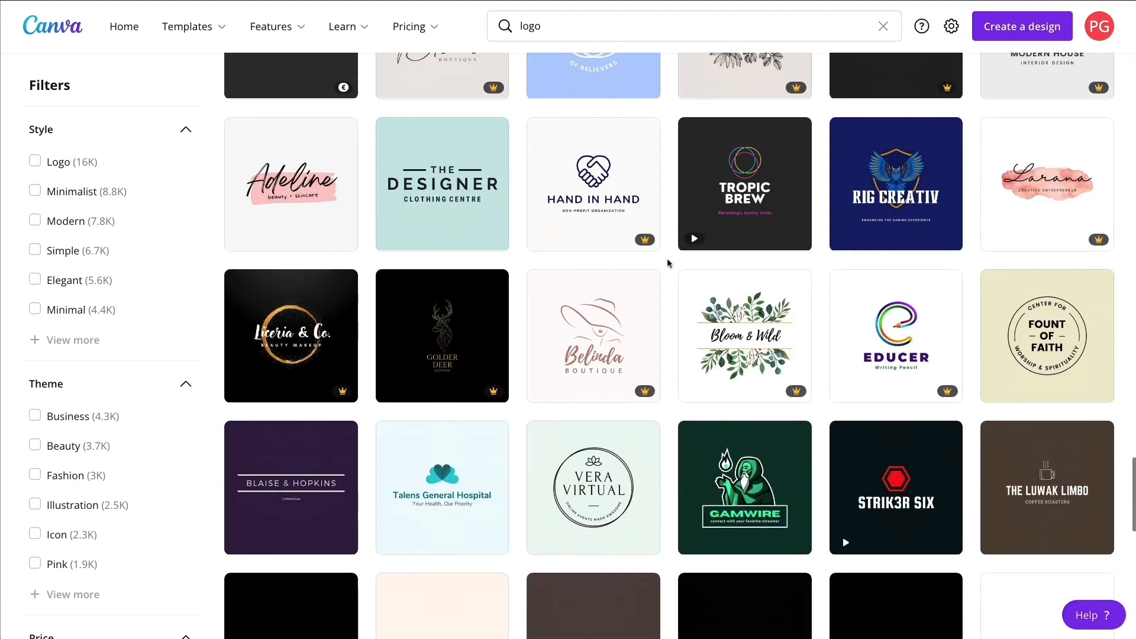
pyautogui.scroll(-1, 667, 263)
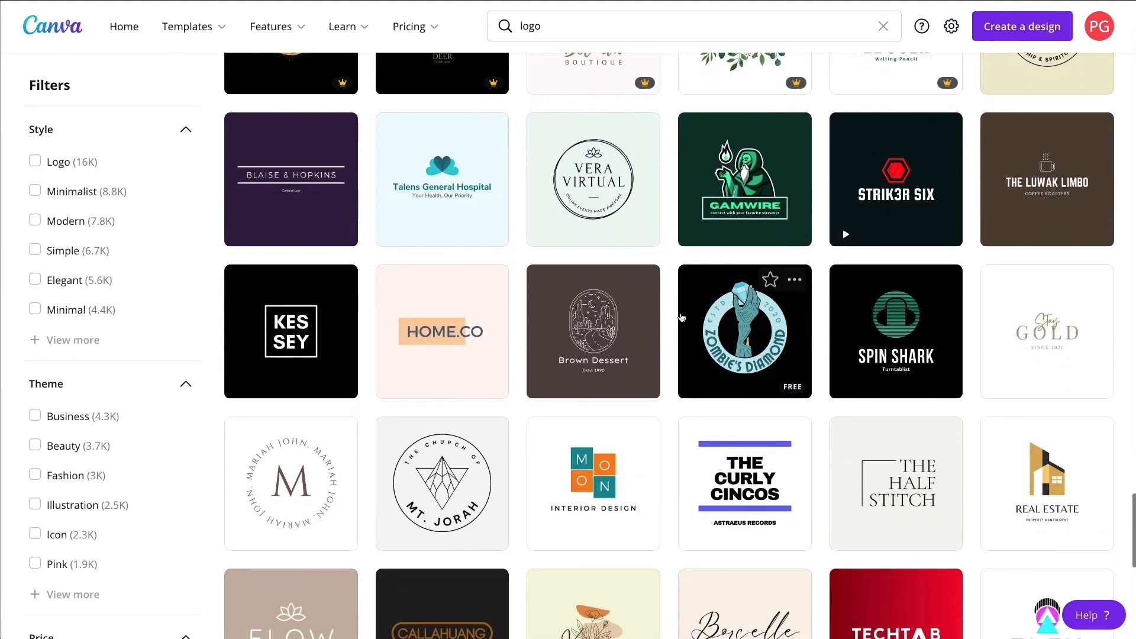
pyautogui.scroll(1, 668, 299)
pyautogui.scroll(-4, 672, 289)
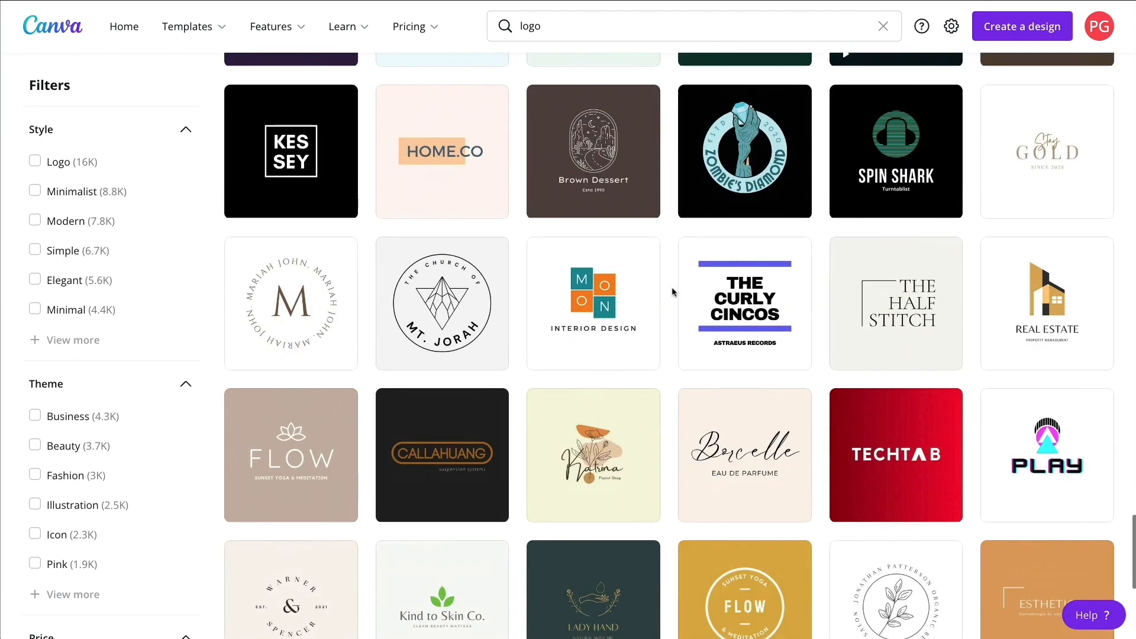
pyautogui.scroll(-3, 674, 304)
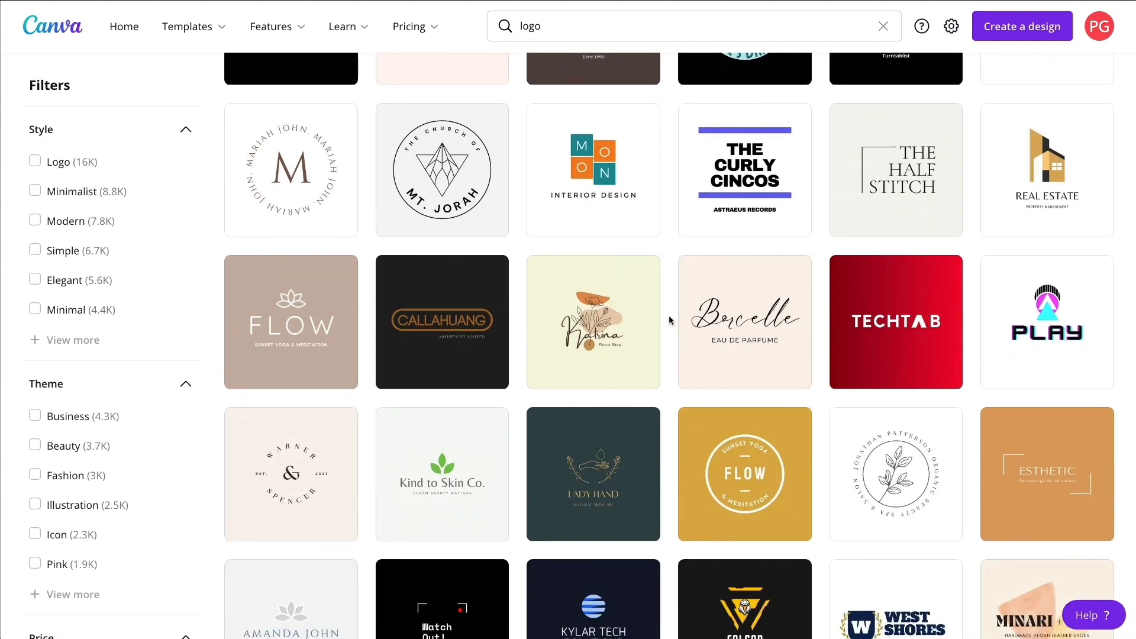
pyautogui.scroll(-1, 669, 320)
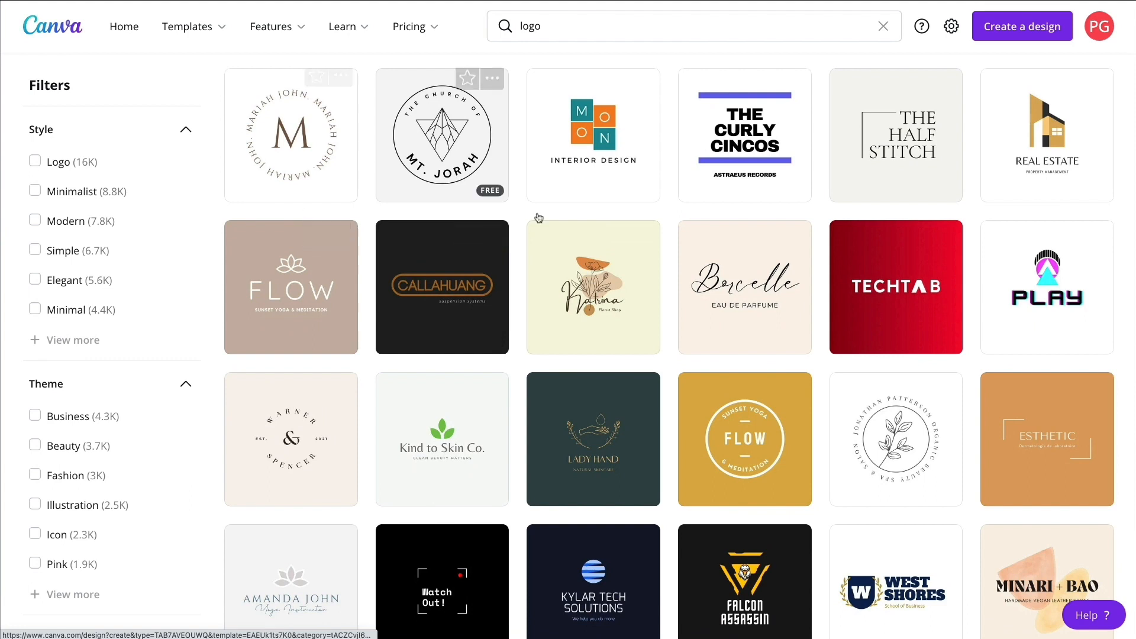
pyautogui.scroll(-2, 676, 253)
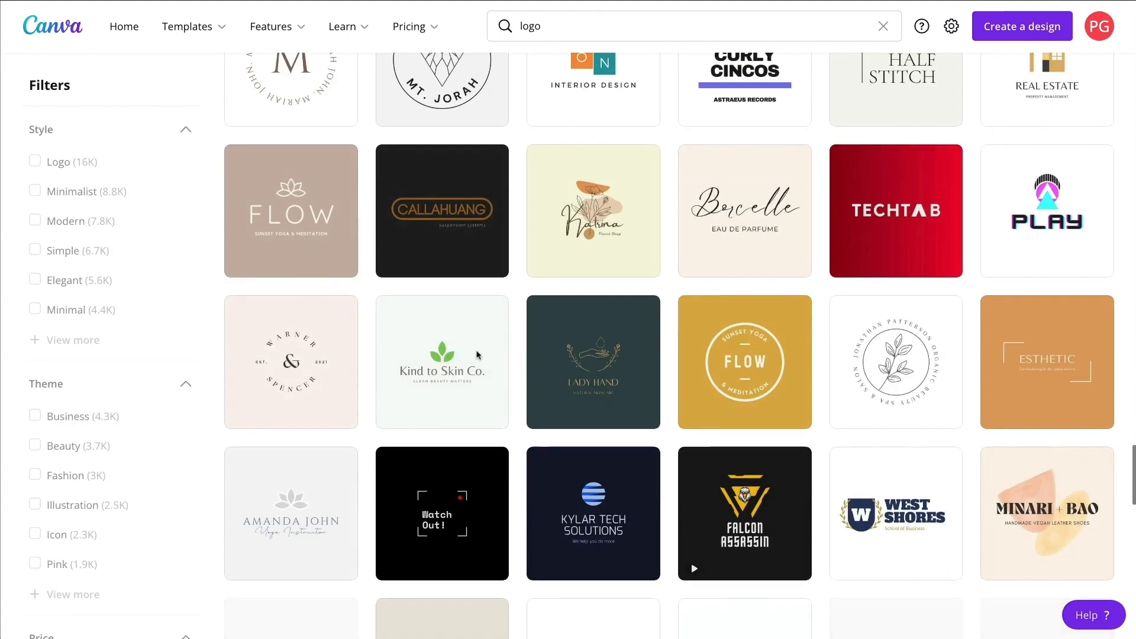
# Open the free brown FLOW sunset yoga and meditation logo template for editing.
pyautogui.scroll(2, 394, 320)
pyautogui.scroll(1, 394, 320)
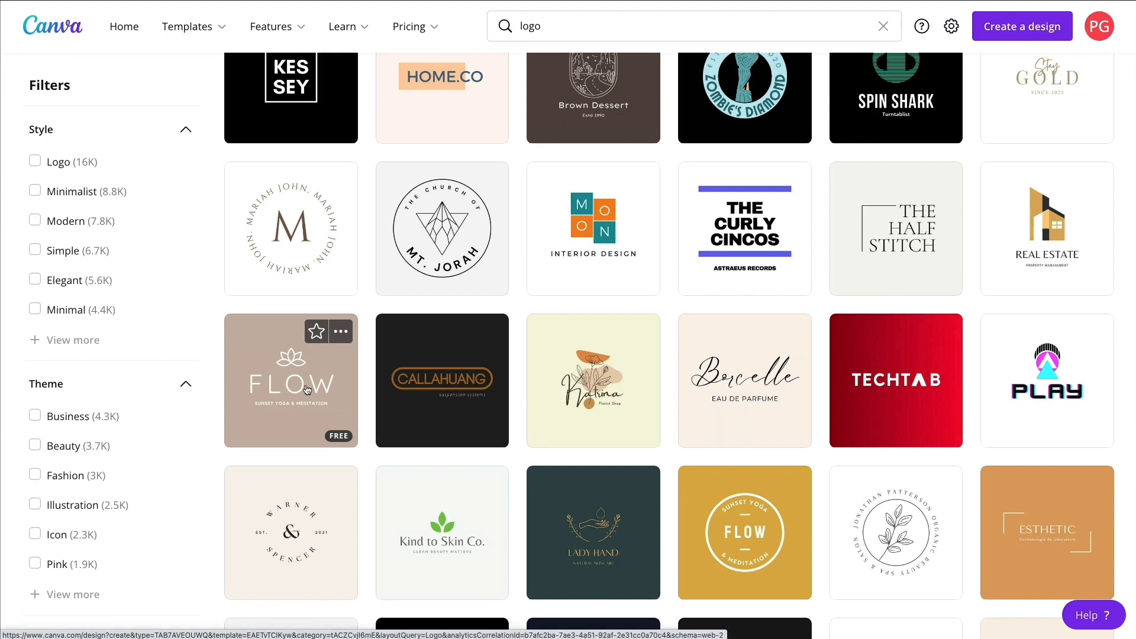
pyautogui.click(307, 389)
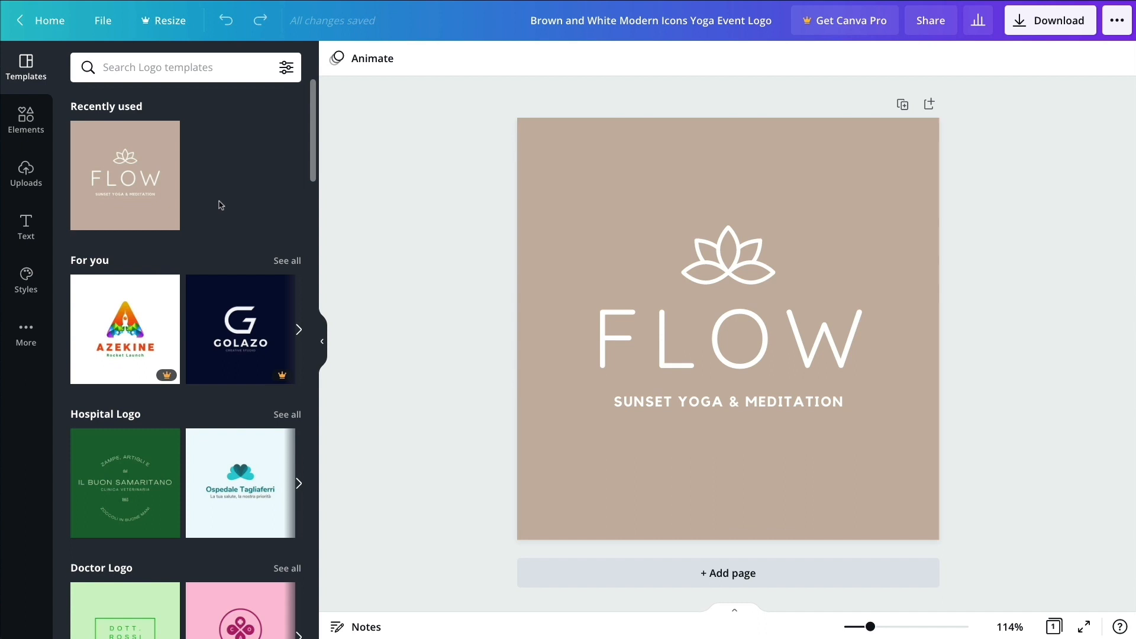
# Add a second page and apply the red-circle Geijutsu Sakuhin template from the Event Logo category to it.
pyautogui.scroll(-6, 233, 157)
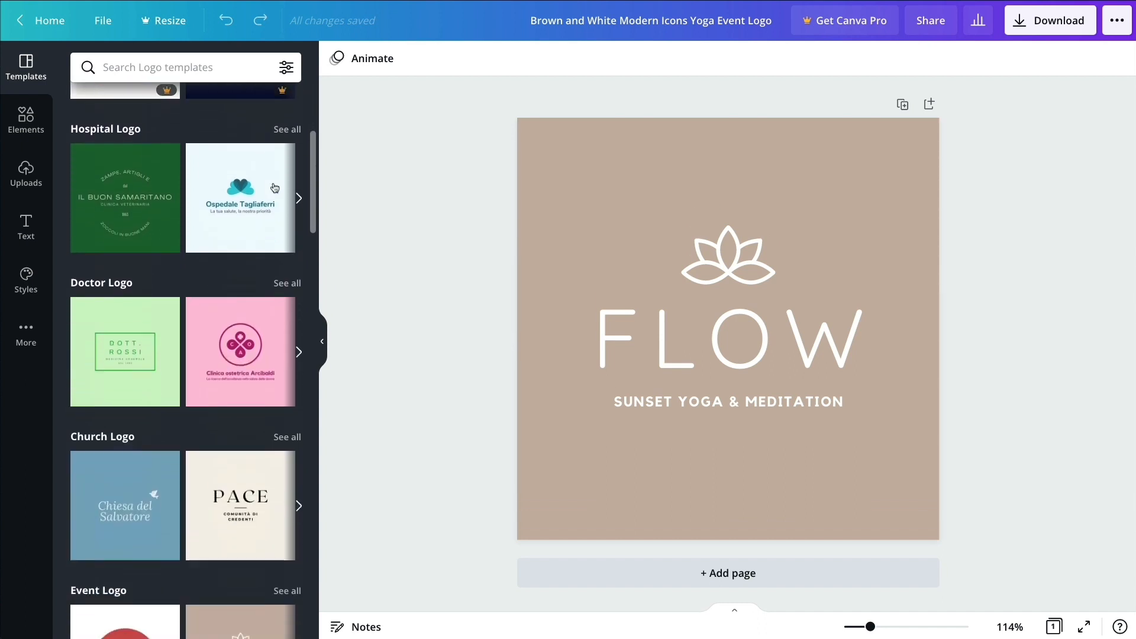
pyautogui.scroll(-4, 260, 228)
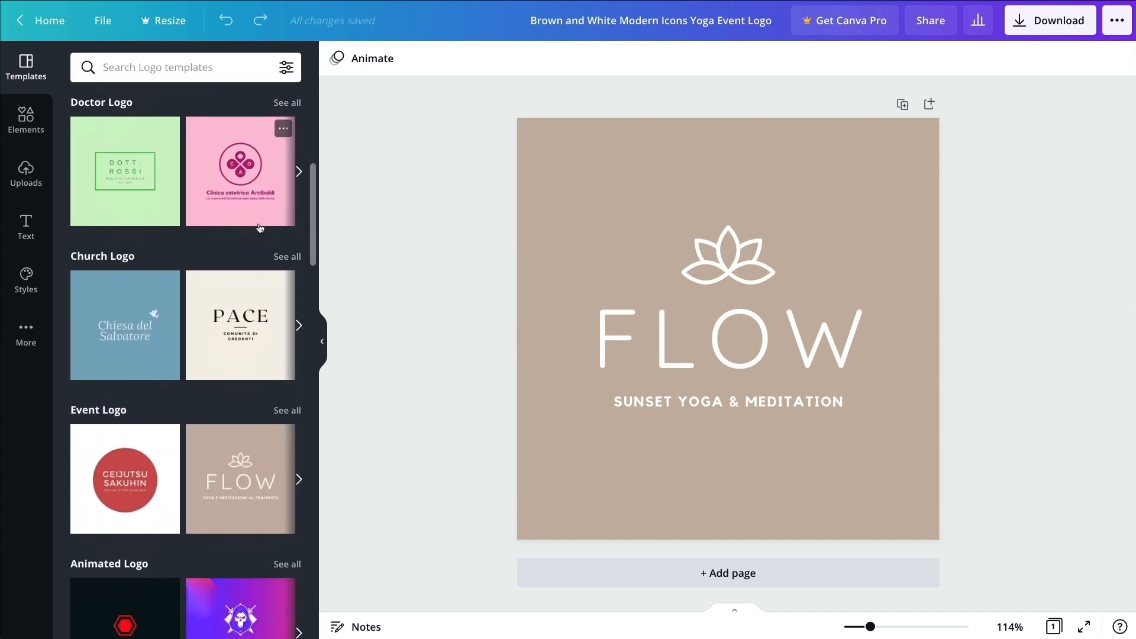
pyautogui.scroll(-1, 260, 228)
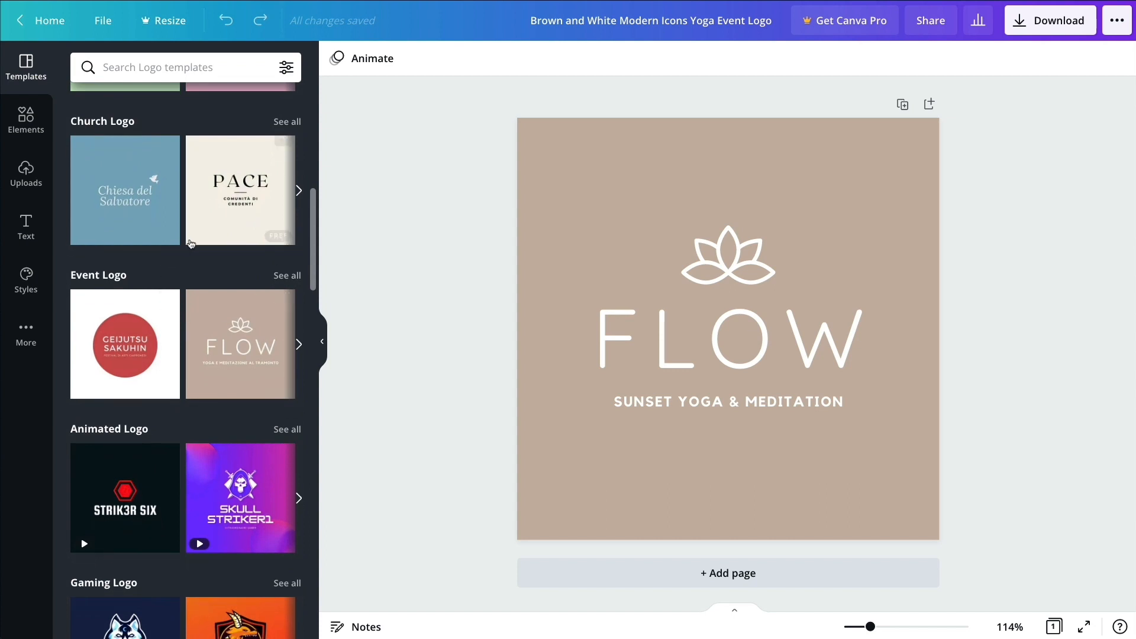
pyautogui.click(801, 575)
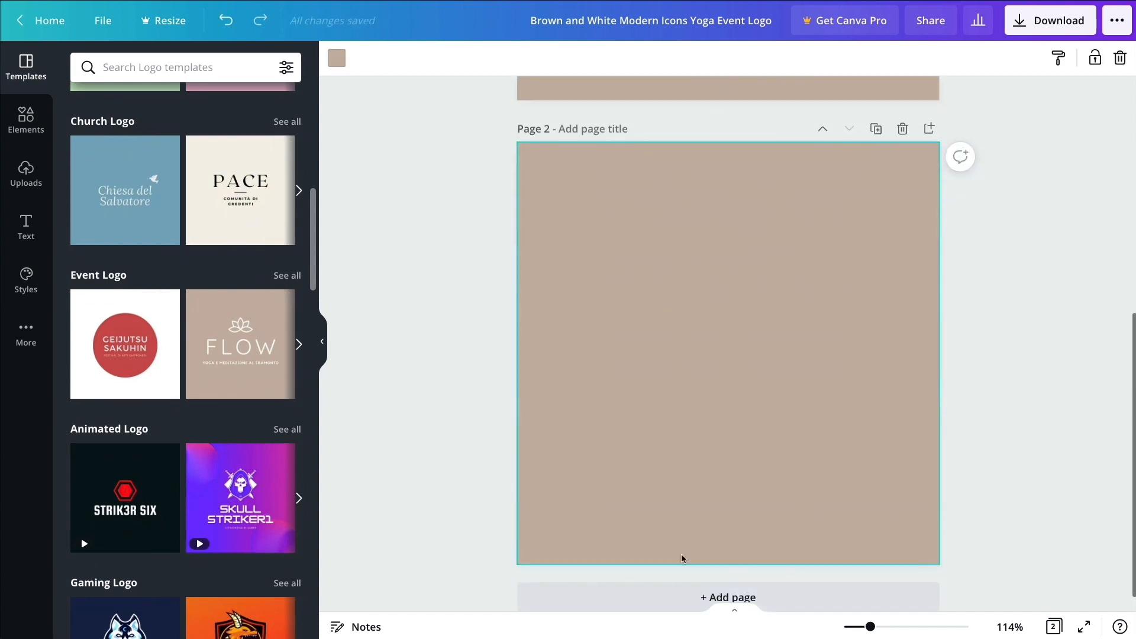
pyautogui.click(124, 353)
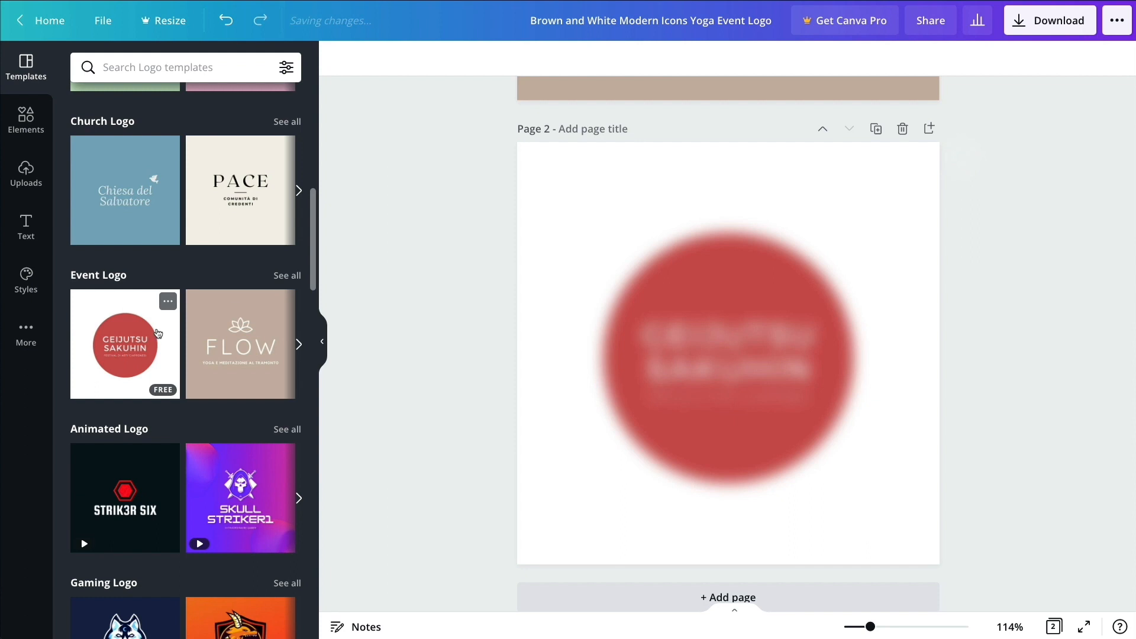
# Show all templates in the Event Logo category and add a third page to the design.
pyautogui.click(299, 344)
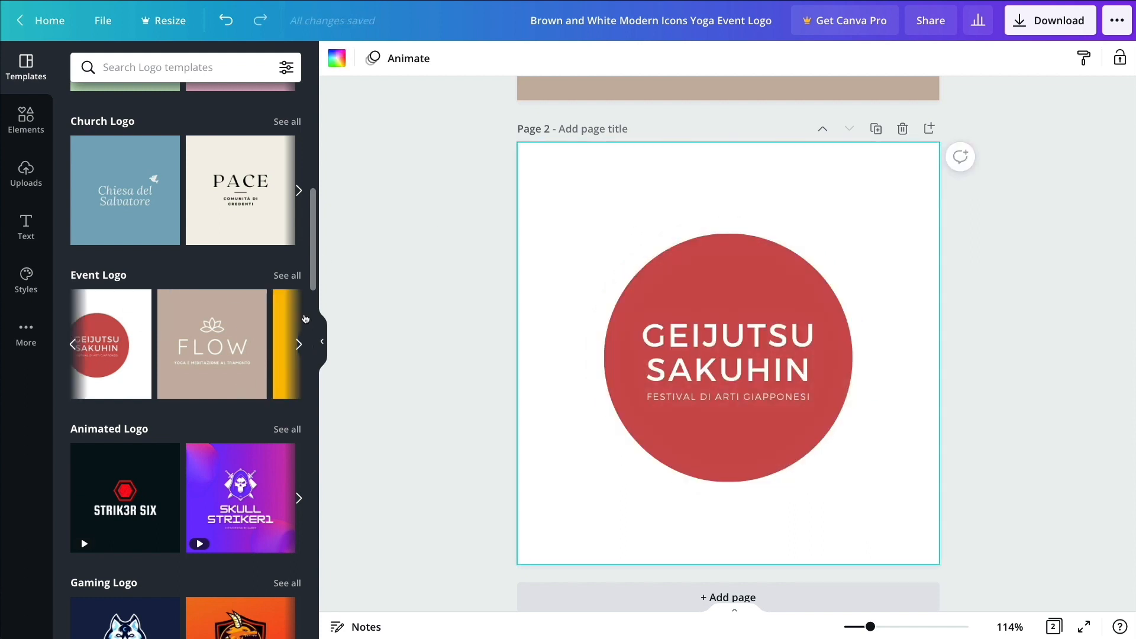
pyautogui.click(286, 275)
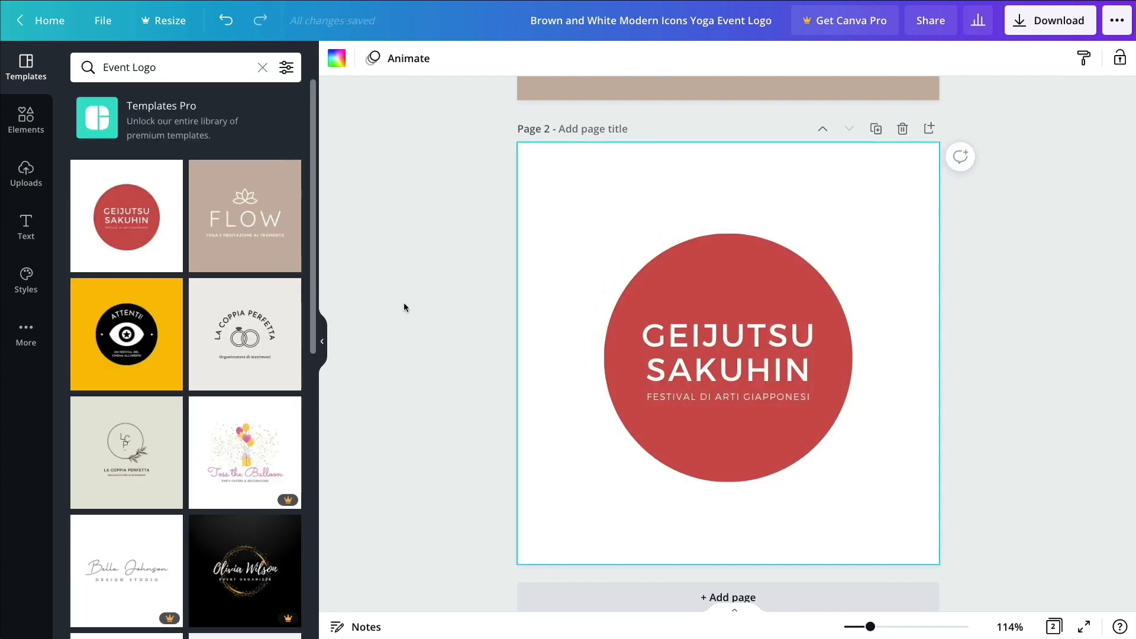
pyautogui.click(716, 597)
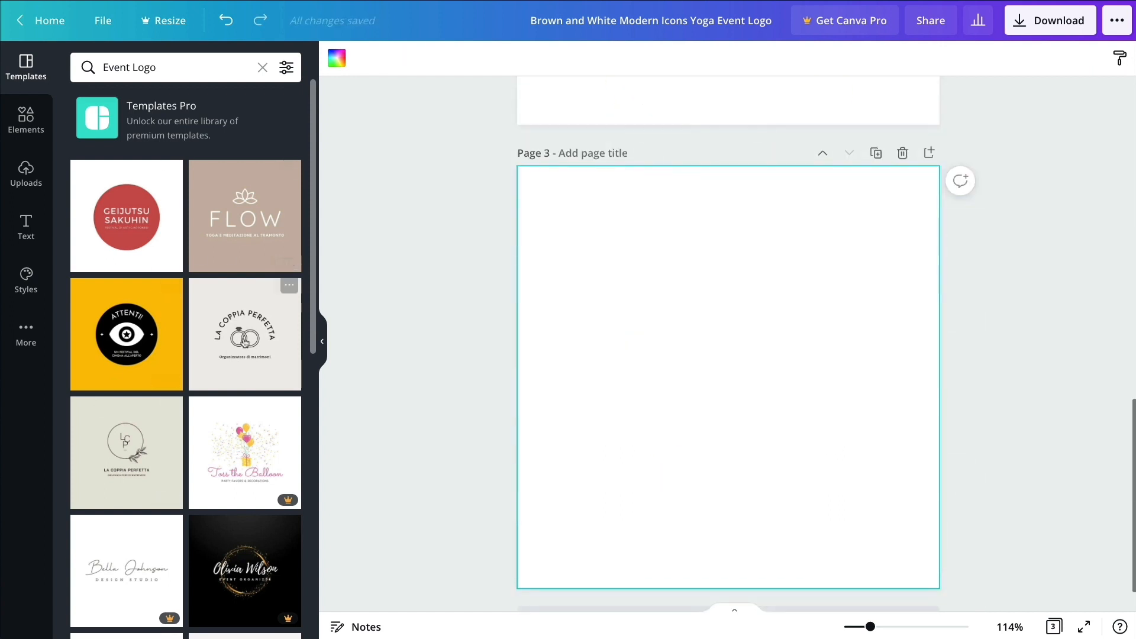
# Find the green VERANO music festival logo among the Event Logo templates and apply it to page 3.
pyautogui.scroll(-7, 217, 285)
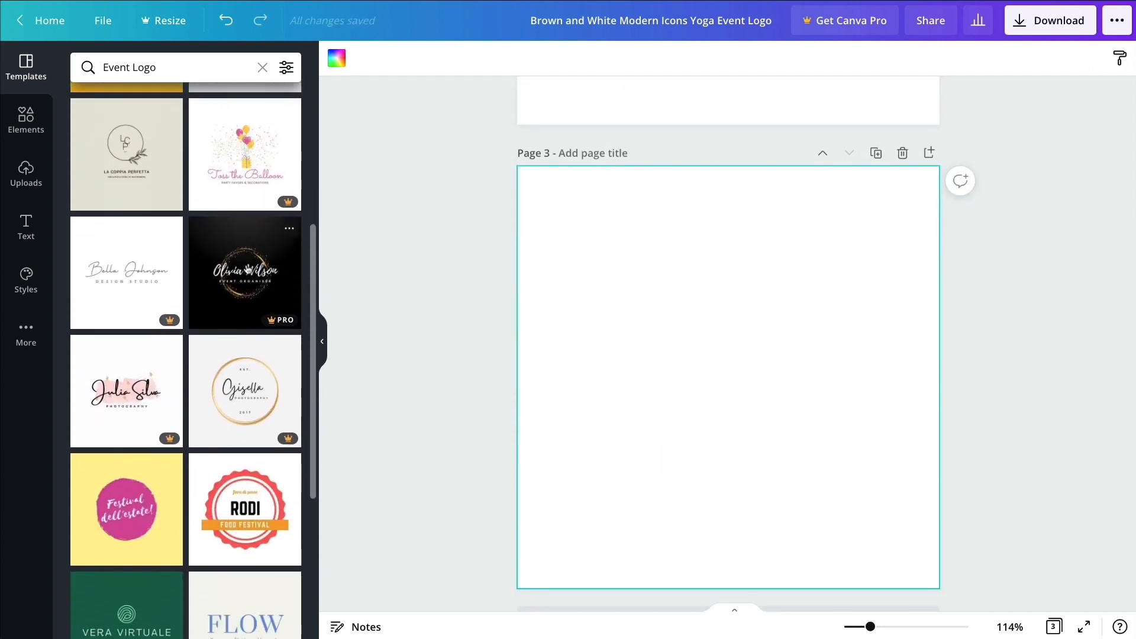
pyautogui.scroll(-2, 247, 270)
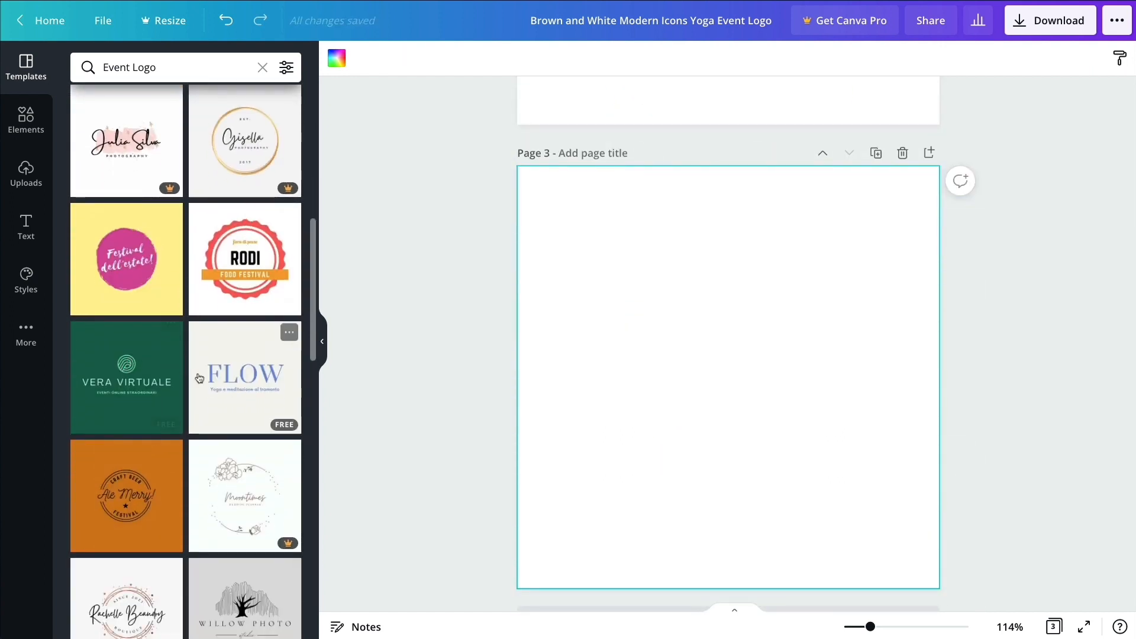
pyautogui.scroll(-2, 199, 379)
pyautogui.scroll(-3, 199, 379)
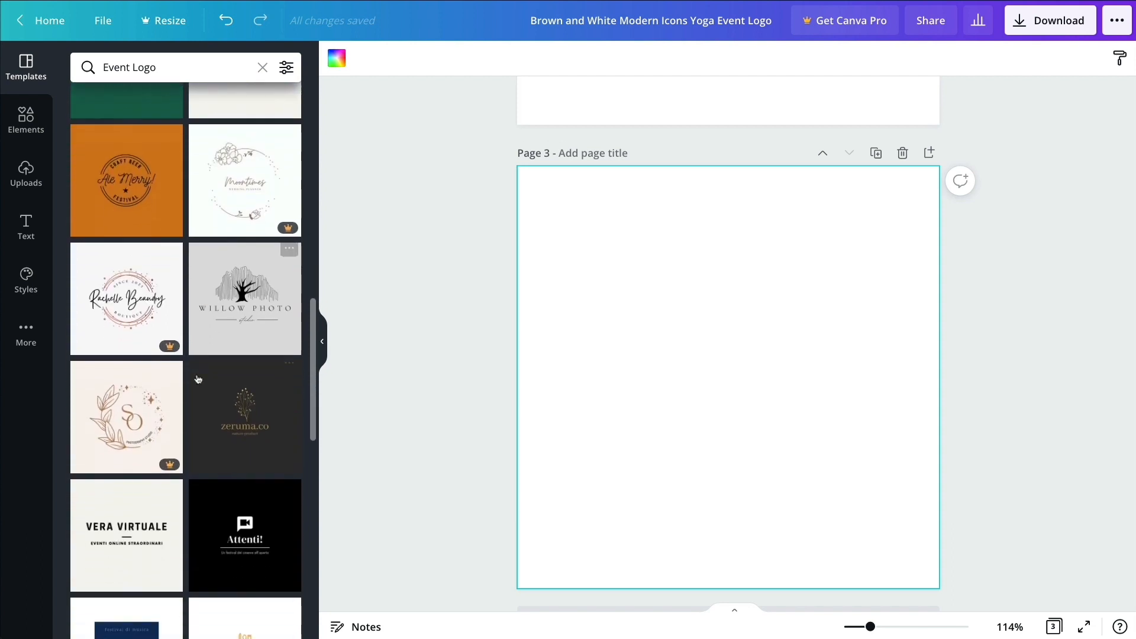
pyautogui.scroll(-3, 211, 362)
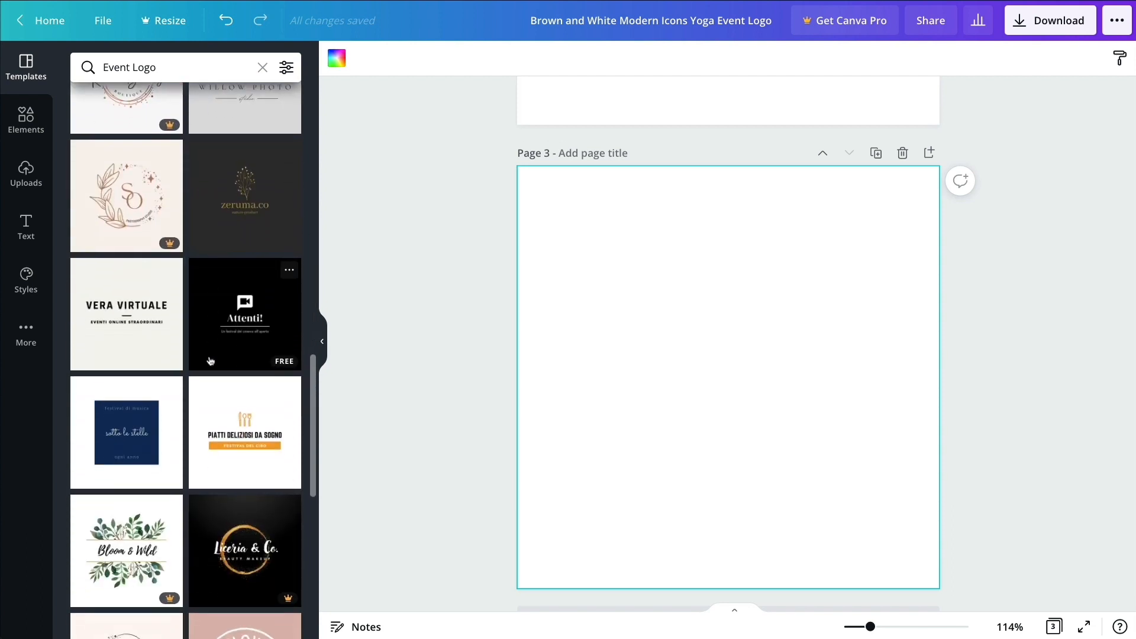
pyautogui.scroll(-3, 219, 346)
pyautogui.scroll(-5, 218, 346)
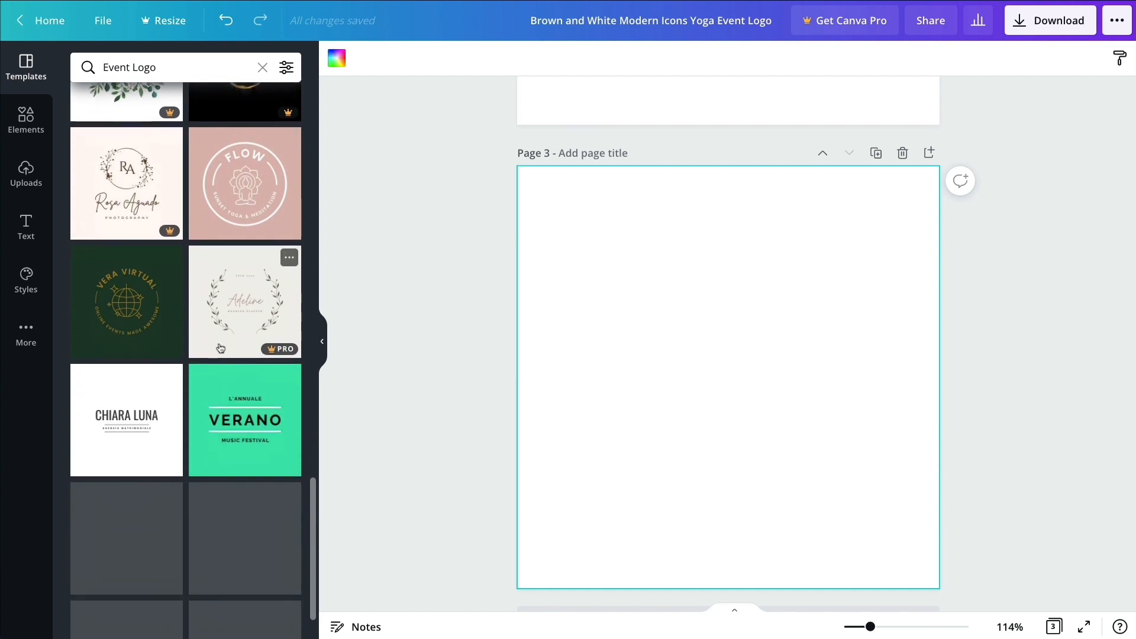
pyautogui.scroll(-3, 255, 368)
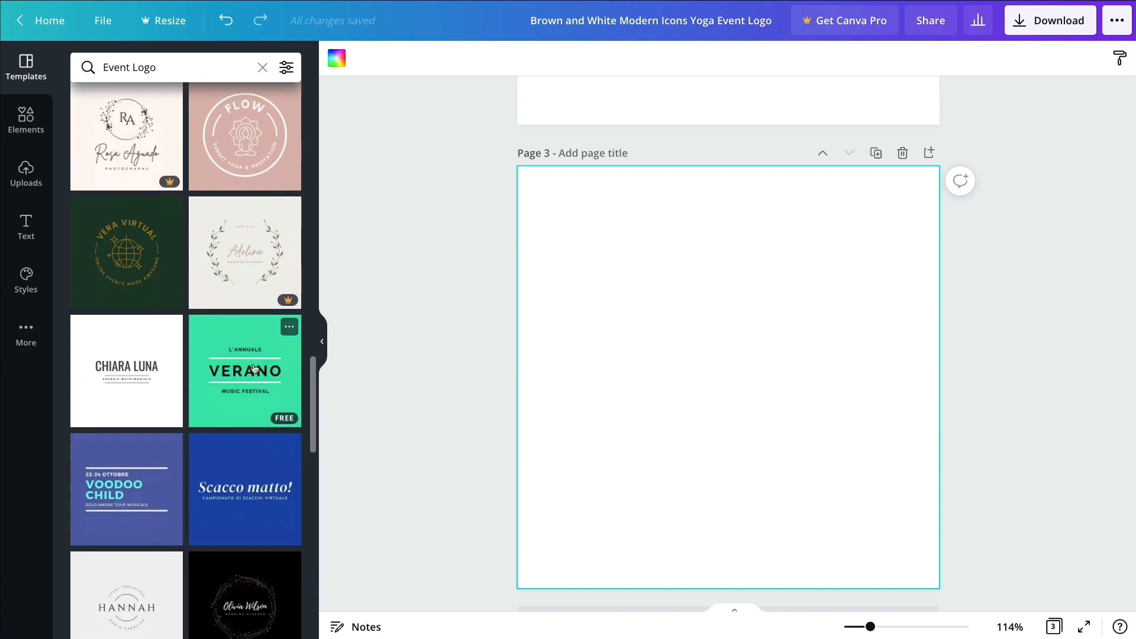
pyautogui.click(234, 261)
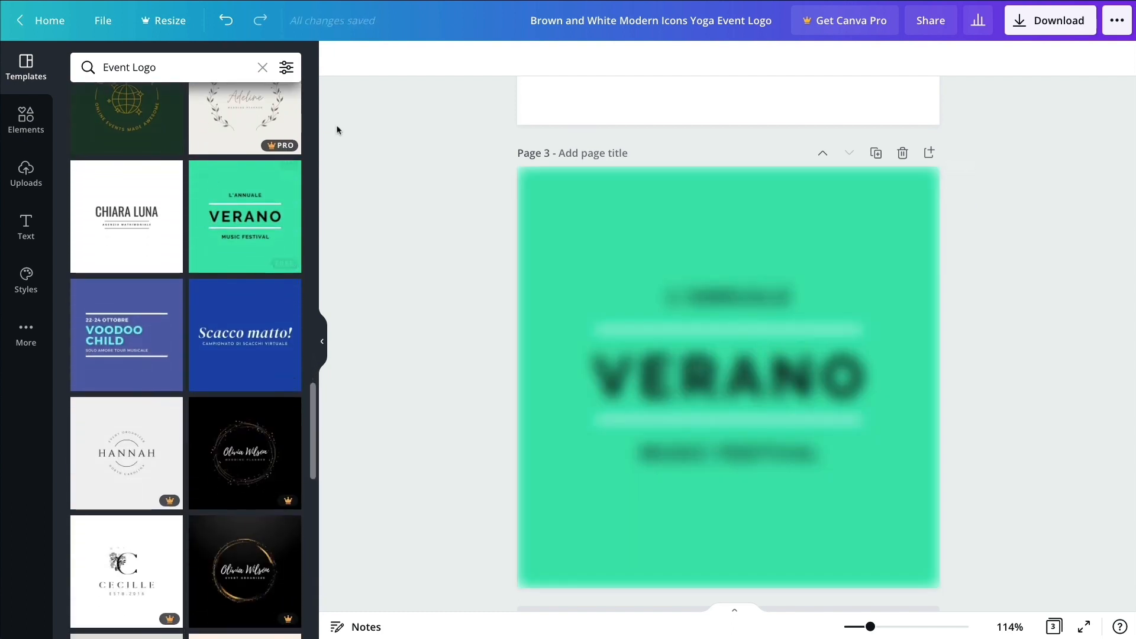
# Replace the FLOW title on page 1 with SIMPLE and widen its text box so the word fits on one line.
pyautogui.scroll(5, 382, 291)
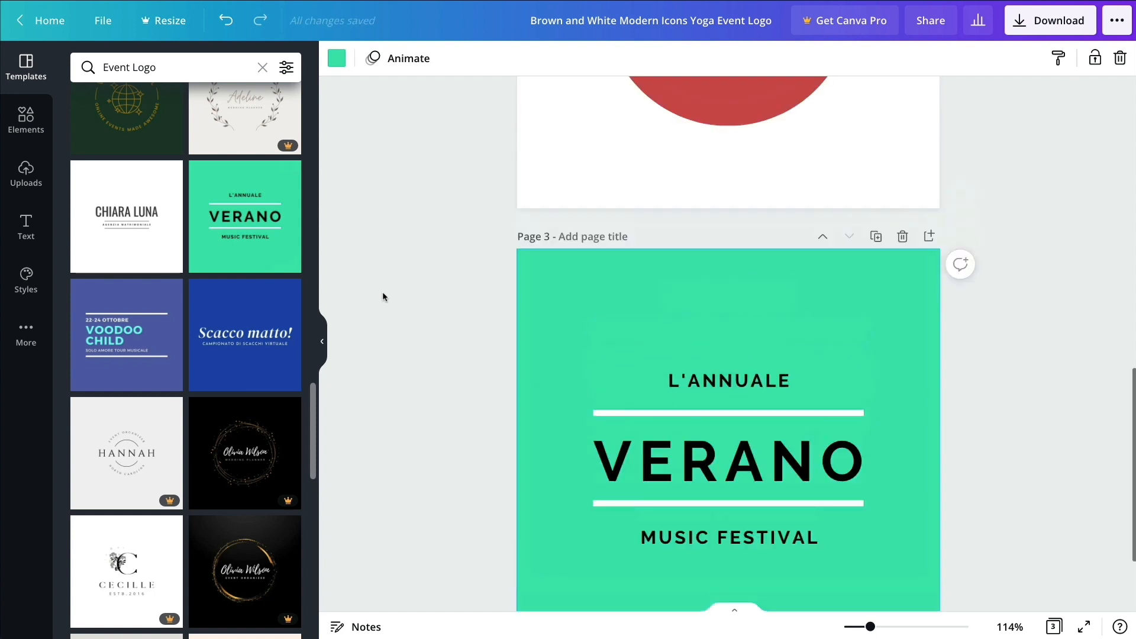
pyautogui.scroll(8, 382, 291)
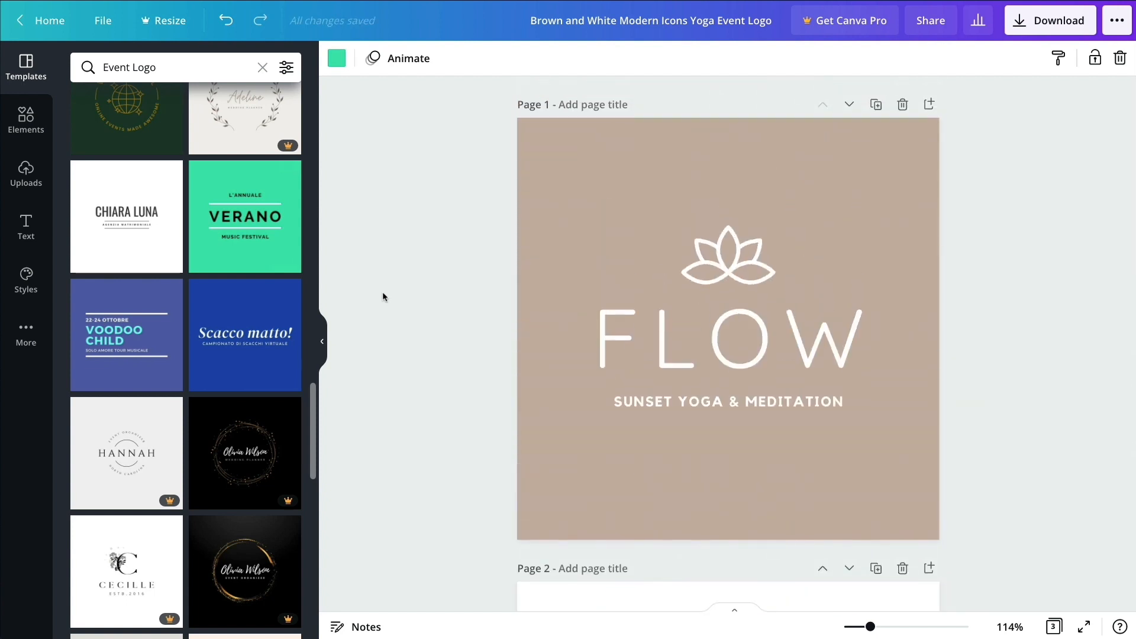
pyautogui.click(717, 342)
pyautogui.doubleClick(717, 341)
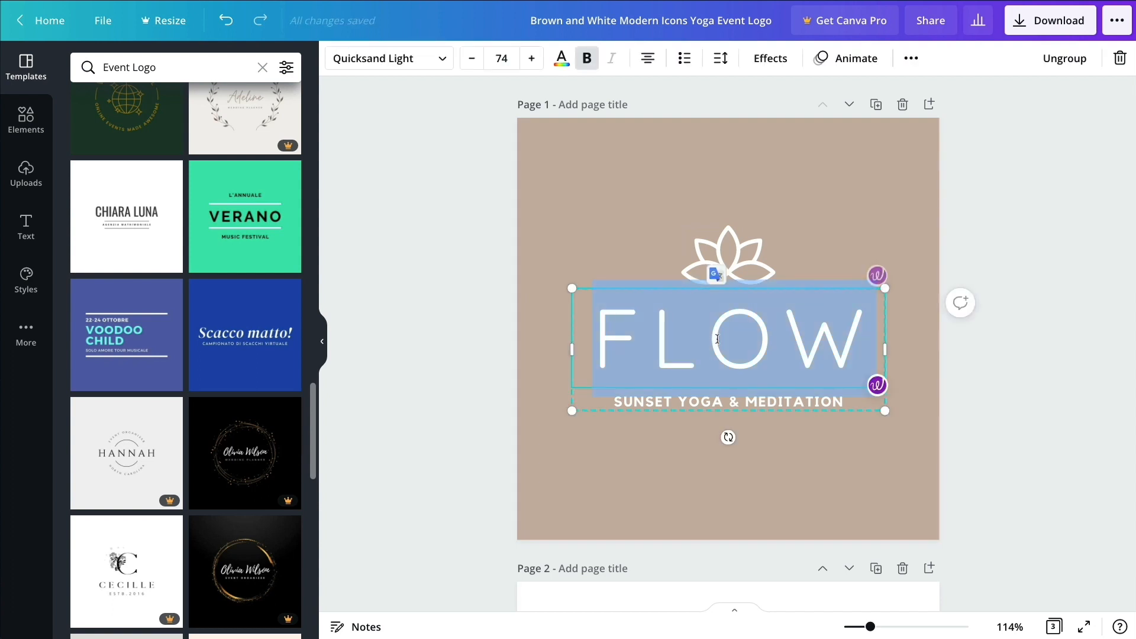
pyautogui.write('SIMPLE')
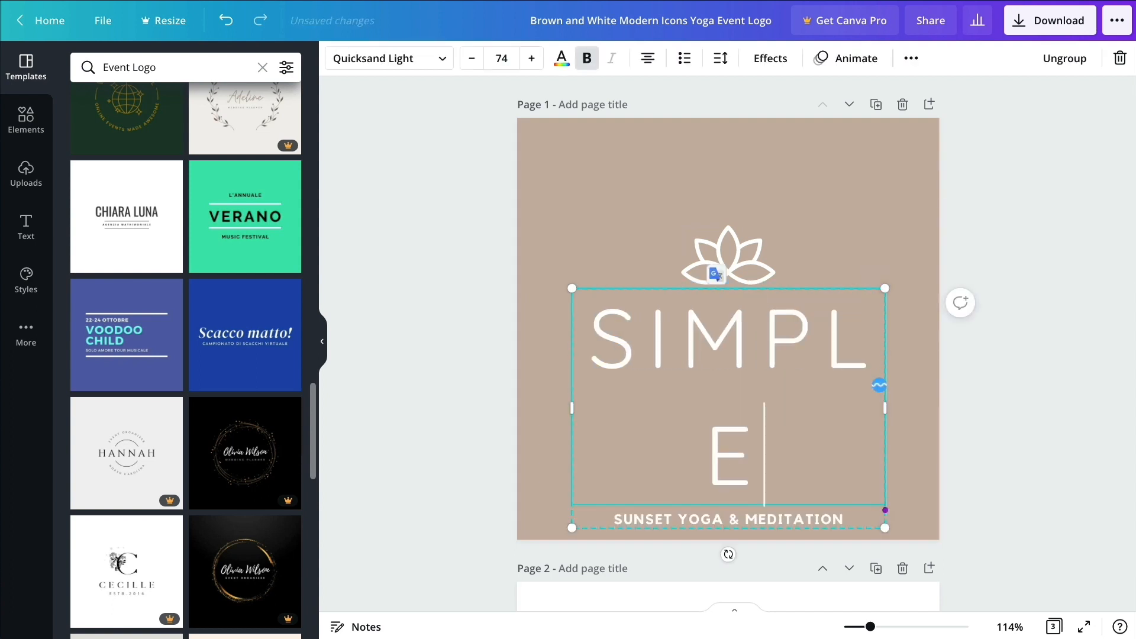
pyautogui.moveTo(896, 414); pyautogui.dragTo(933, 411)
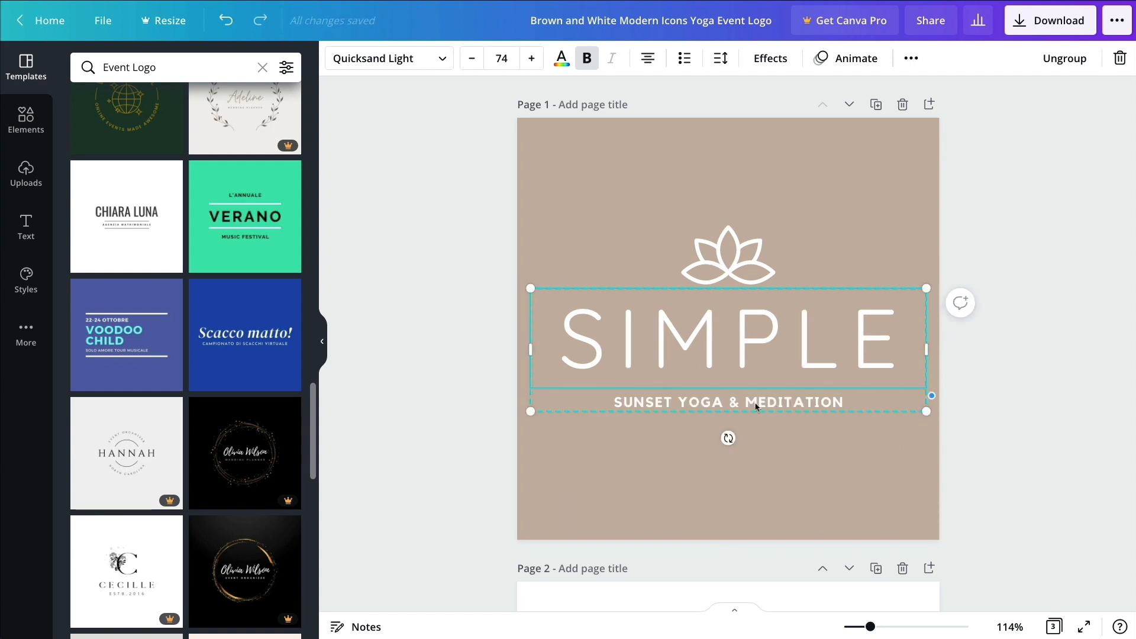
# Replace the tagline under the SIMPLE title with THE ULTIMATE TECH COMPANY.
pyautogui.doubleClick(772, 402)
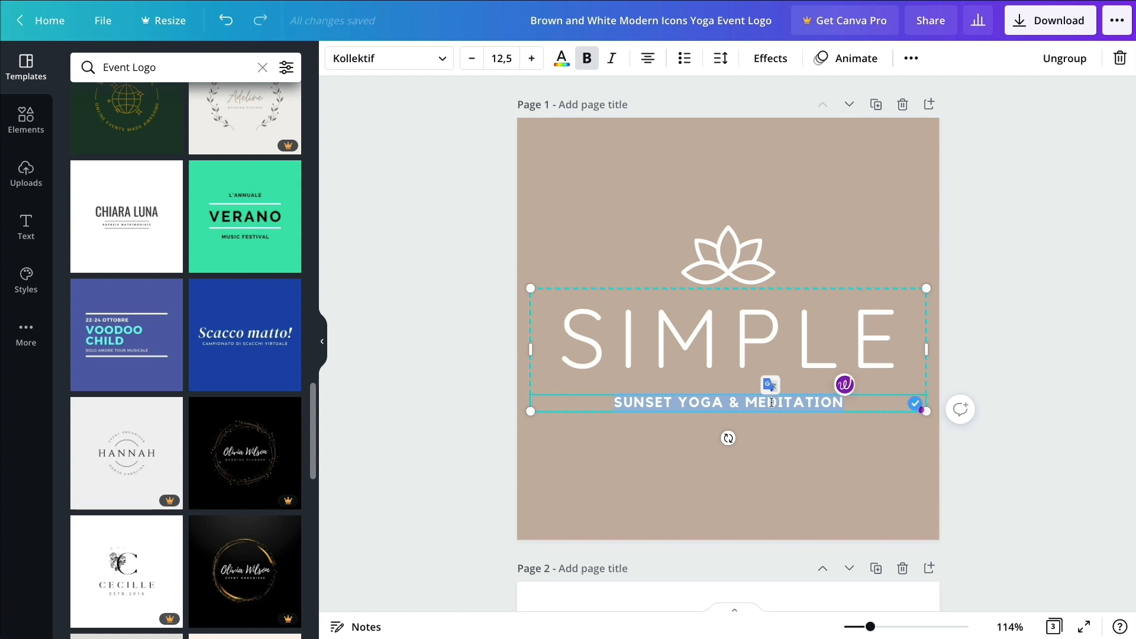
pyautogui.write('THE ULTIMAT')
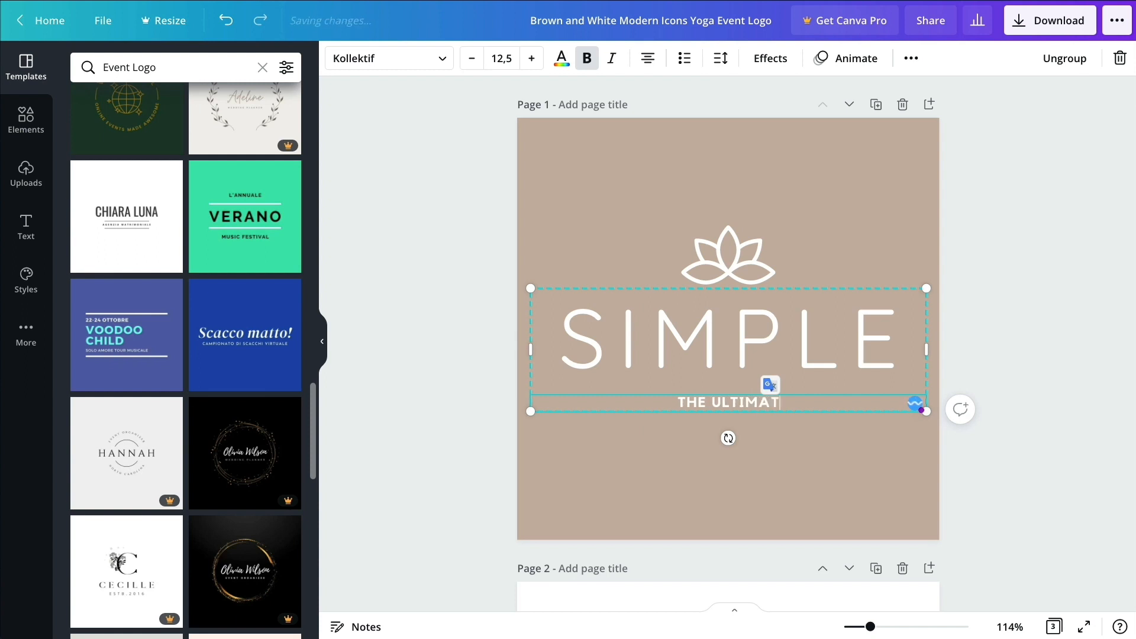
pyautogui.write('E TECH COMPANY')
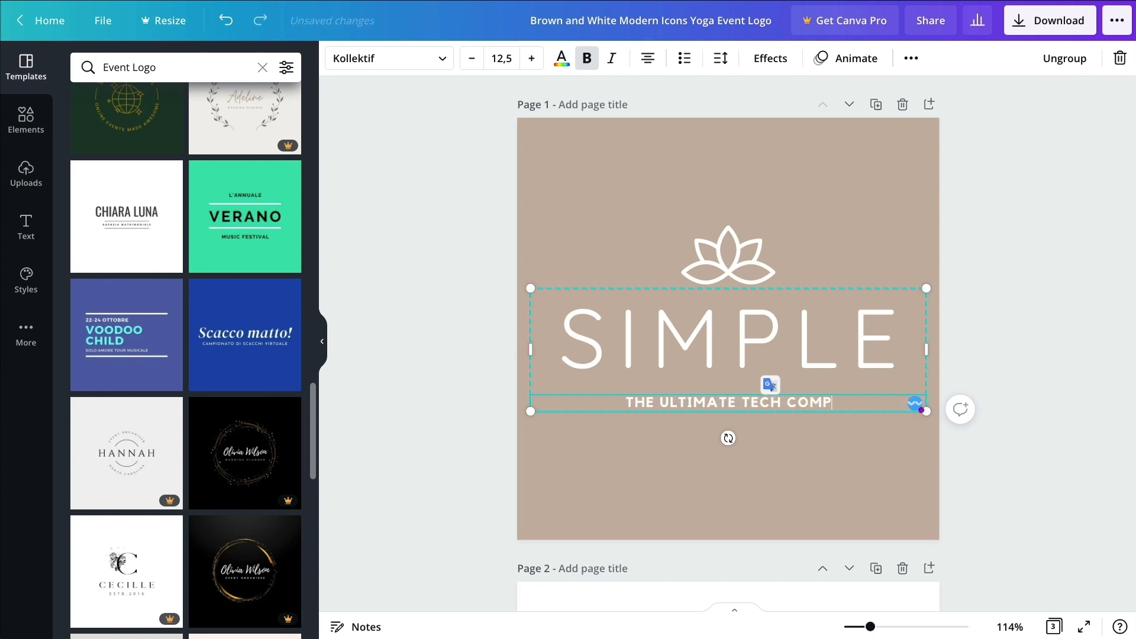
pyautogui.click(794, 234)
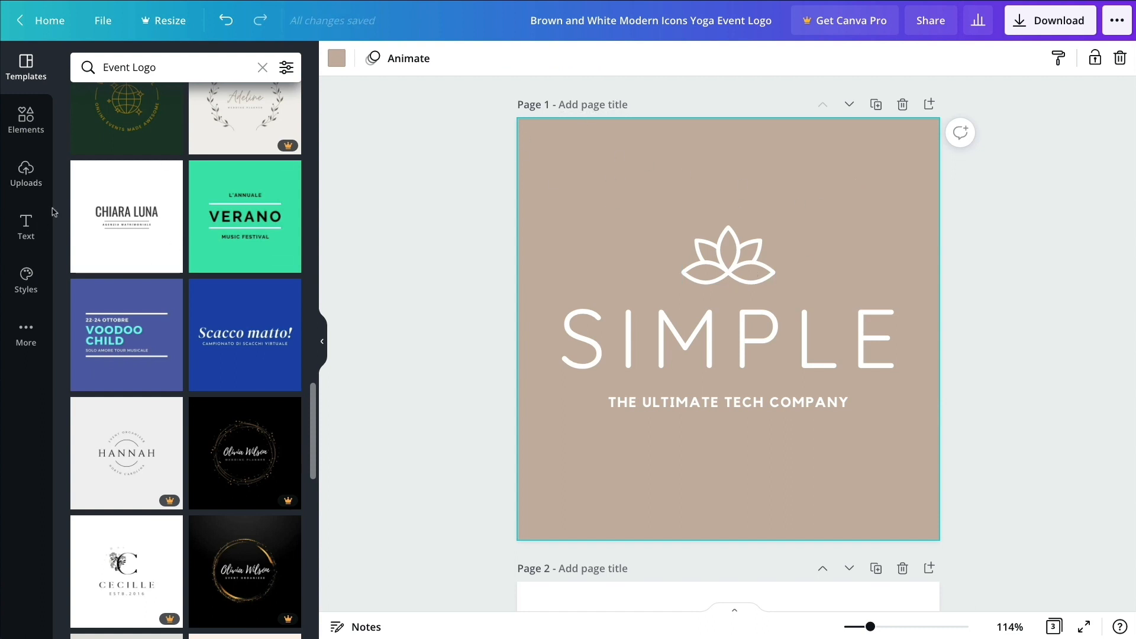
# Search the elements for "tech" and place the free white wireframe sphere, scaled down, beside the lotus icon on page 1.
pyautogui.click(35, 134)
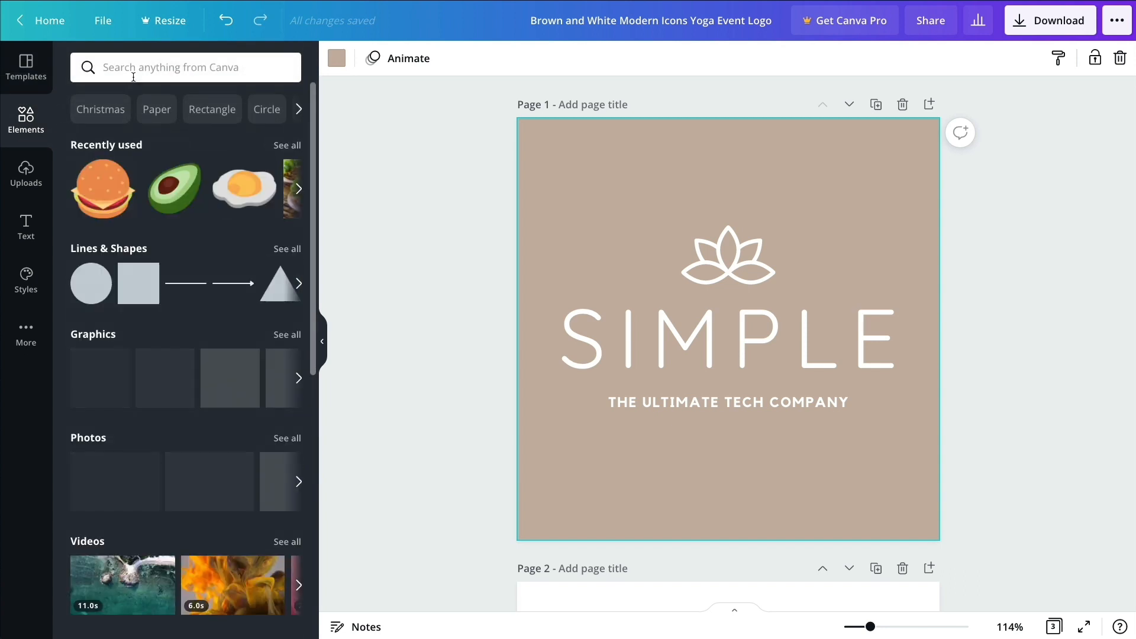
pyautogui.click(133, 73)
pyautogui.write('tech')
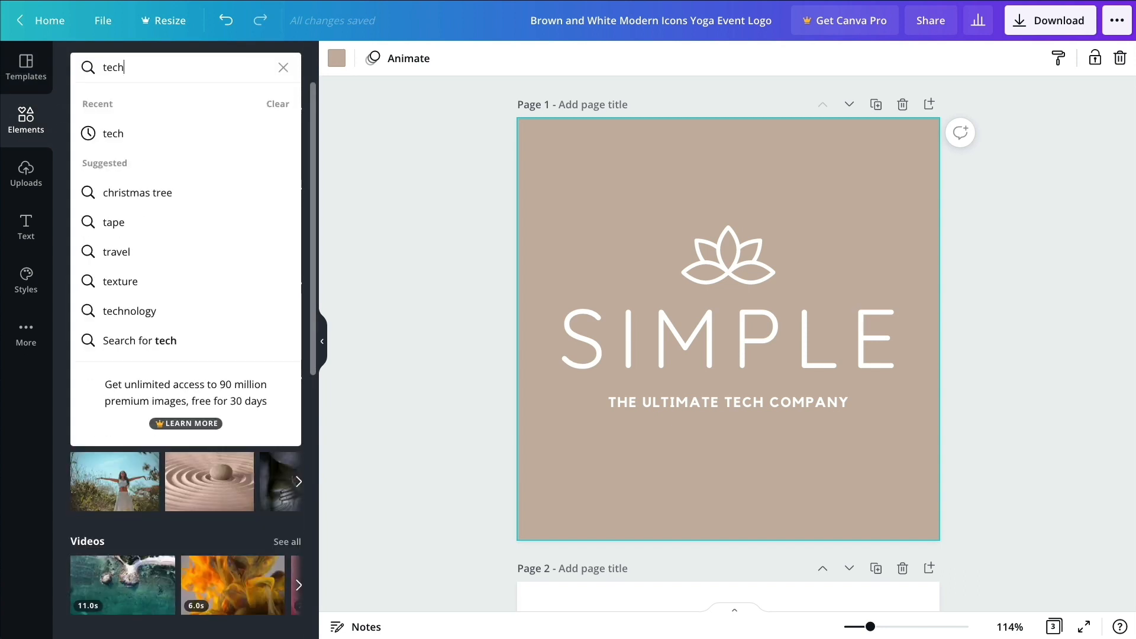
pyautogui.press('Return')
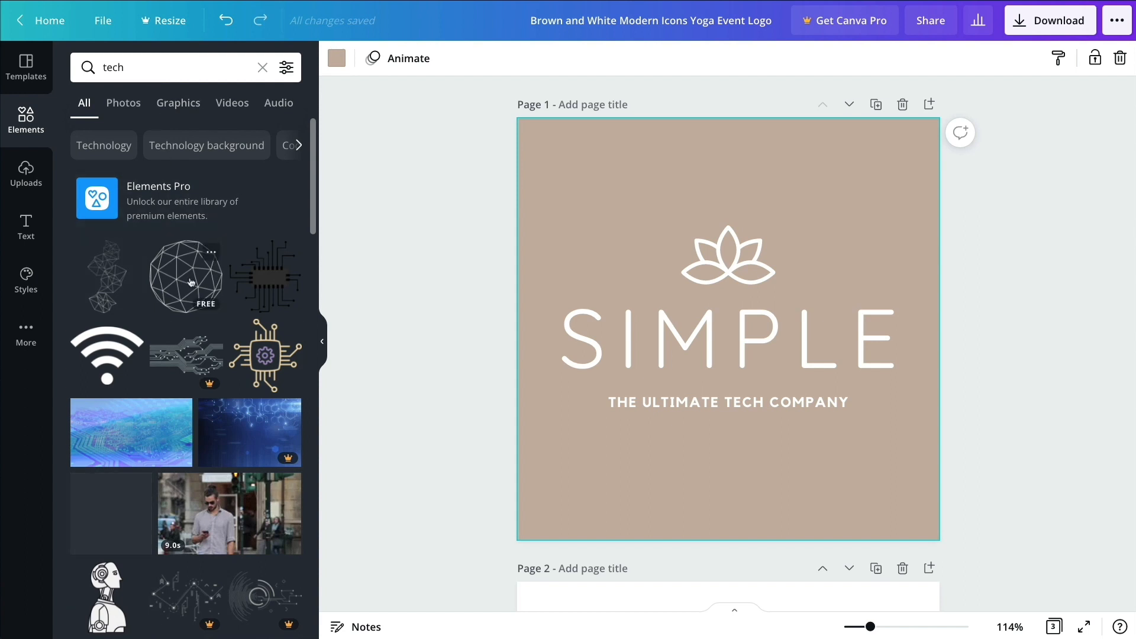
pyautogui.moveTo(190, 282); pyautogui.dragTo(642, 189)
pyautogui.moveTo(773, 152); pyautogui.dragTo(736, 180)
pyautogui.moveTo(651, 243); pyautogui.dragTo(624, 231)
# Delete the lotus icon and centre the wireframe sphere horizontally on page 1 in its place.
pyautogui.click(737, 249)
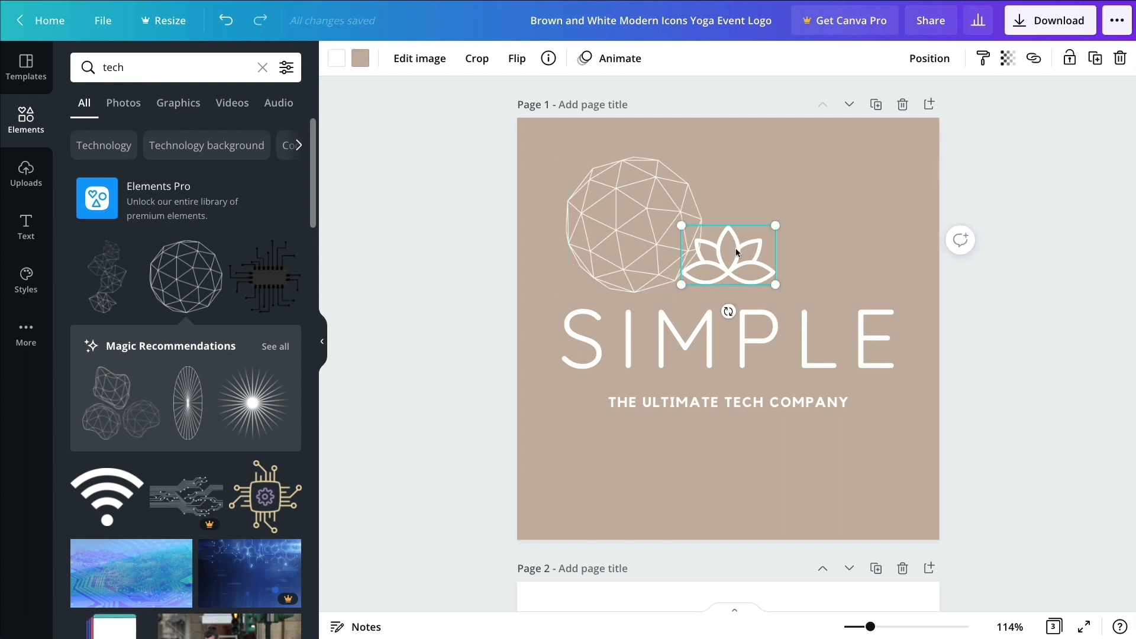
pyautogui.press('Delete')
pyautogui.moveTo(630, 228); pyautogui.dragTo(729, 230)
# Move the title and tagline group down, then lower the sphere so it sits just above the SIMPLE title.
pyautogui.moveTo(583, 321); pyautogui.dragTo(591, 367)
pyautogui.moveTo(730, 251); pyautogui.dragTo(733, 268)
pyautogui.moveTo(589, 237); pyautogui.dragTo(823, 436)
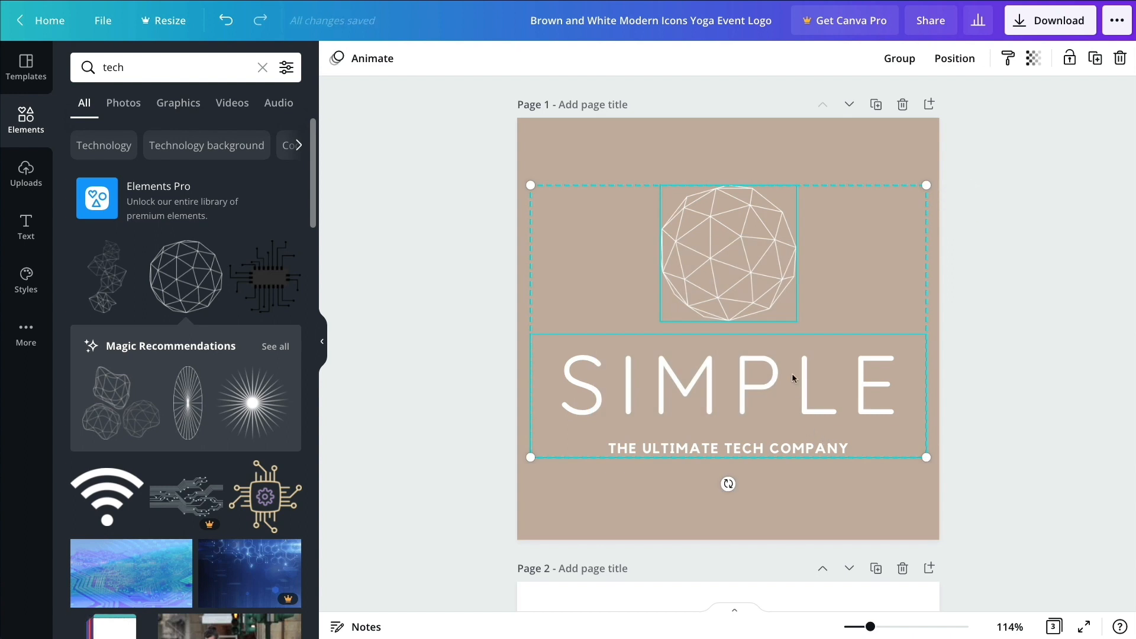
# Reduce the SIMPLE title's font size to 53 so it is about as wide as the tagline.
pyautogui.click(845, 382)
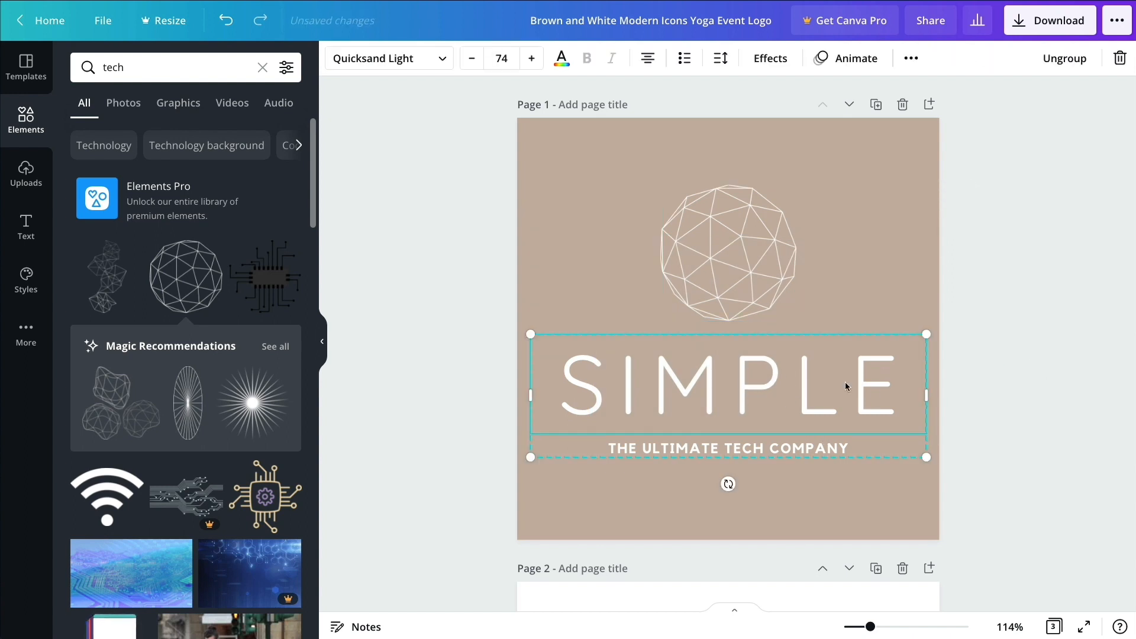
pyautogui.doubleClick(845, 381)
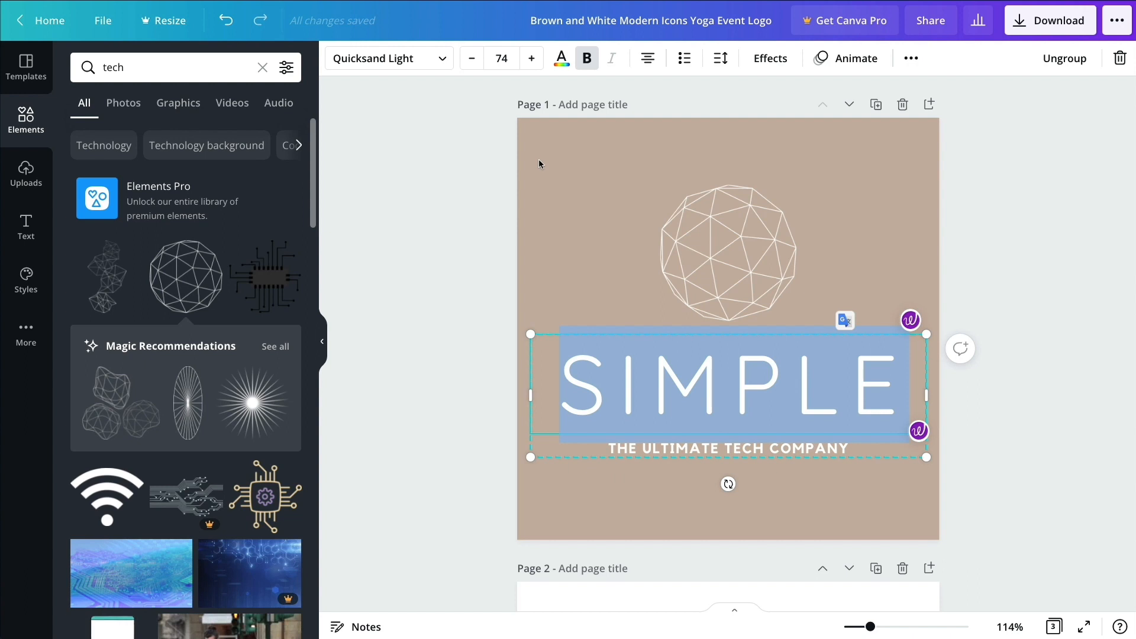
pyautogui.click(466, 68)
pyautogui.click(466, 68)
pyautogui.click(466, 68)
pyautogui.click(467, 68)
pyautogui.click(466, 68)
pyautogui.click(467, 68)
pyautogui.click(468, 68)
pyautogui.click(467, 69)
pyautogui.click(467, 68)
pyautogui.click(468, 68)
pyautogui.click(467, 68)
pyautogui.click(467, 68)
pyautogui.click(467, 68)
pyautogui.click(468, 68)
pyautogui.click(468, 68)
pyautogui.click(467, 68)
pyautogui.click(467, 68)
pyautogui.click(468, 68)
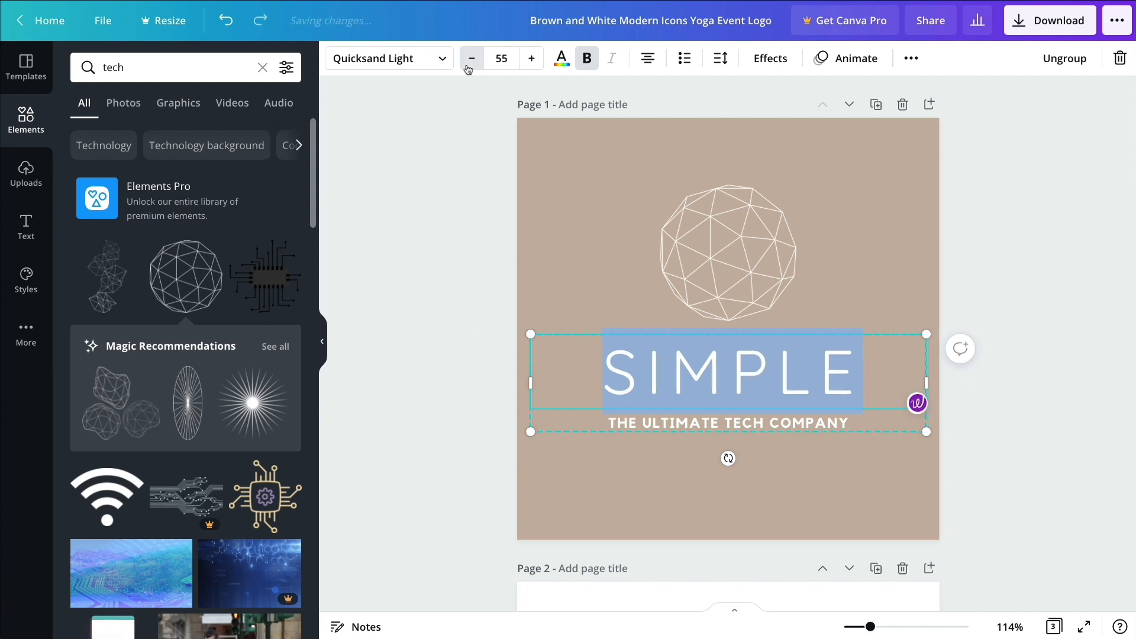
pyautogui.click(467, 68)
pyautogui.click(467, 68)
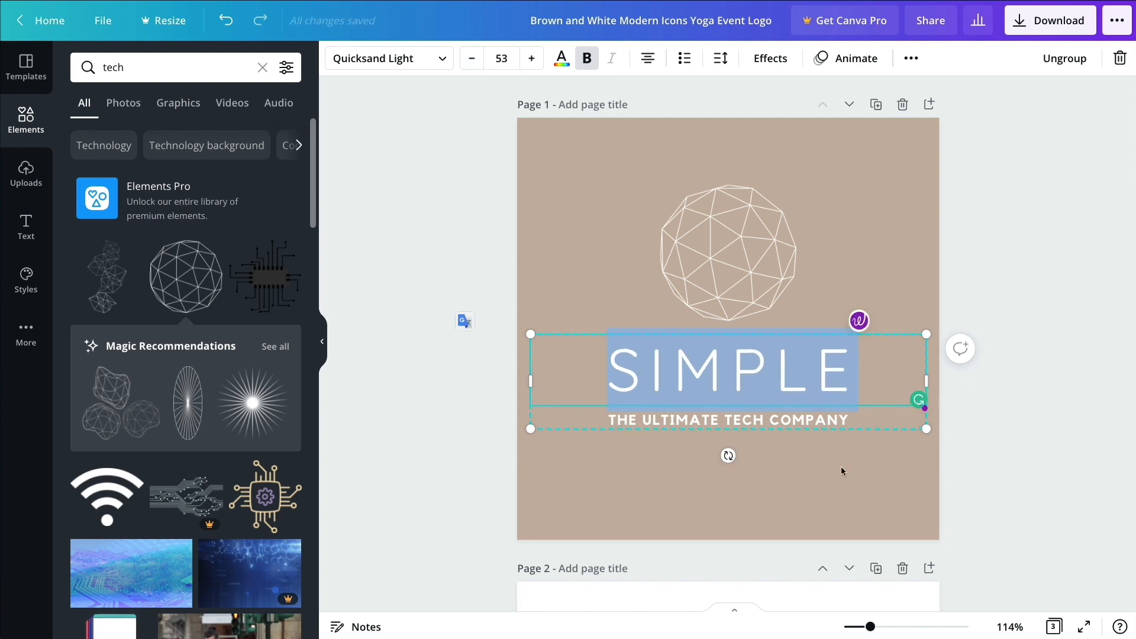
pyautogui.click(810, 499)
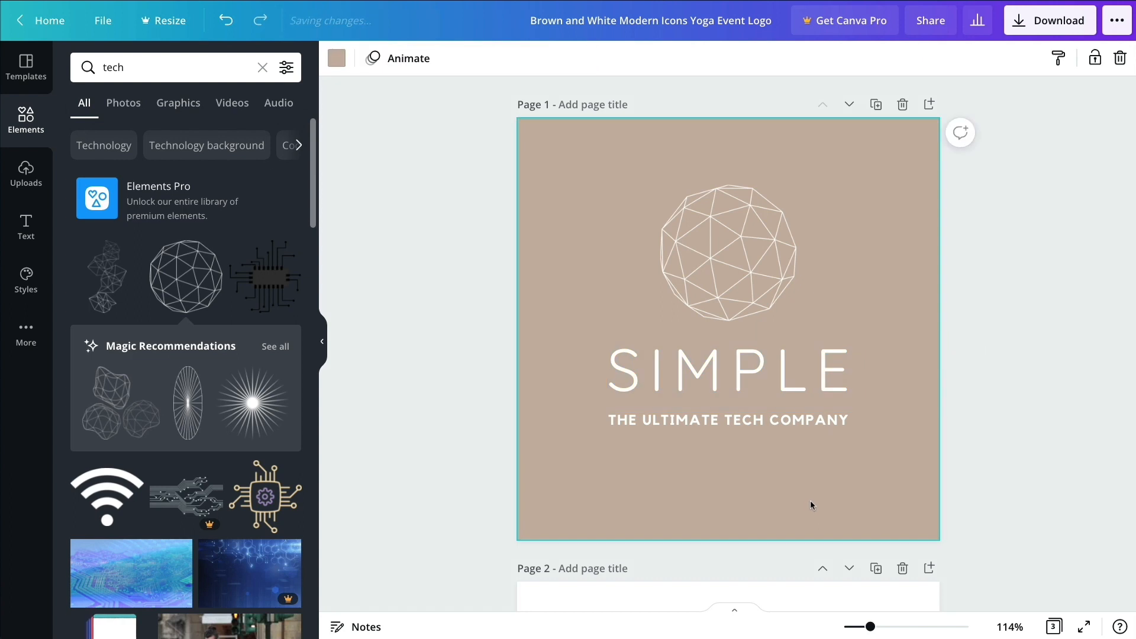
# Scale the wireframe sphere down slightly and recentre it above the SIMPLE title.
pyautogui.click(732, 237)
pyautogui.moveTo(795, 185); pyautogui.dragTo(783, 207)
pyautogui.moveTo(740, 236); pyautogui.dragTo(746, 236)
pyautogui.click(591, 167)
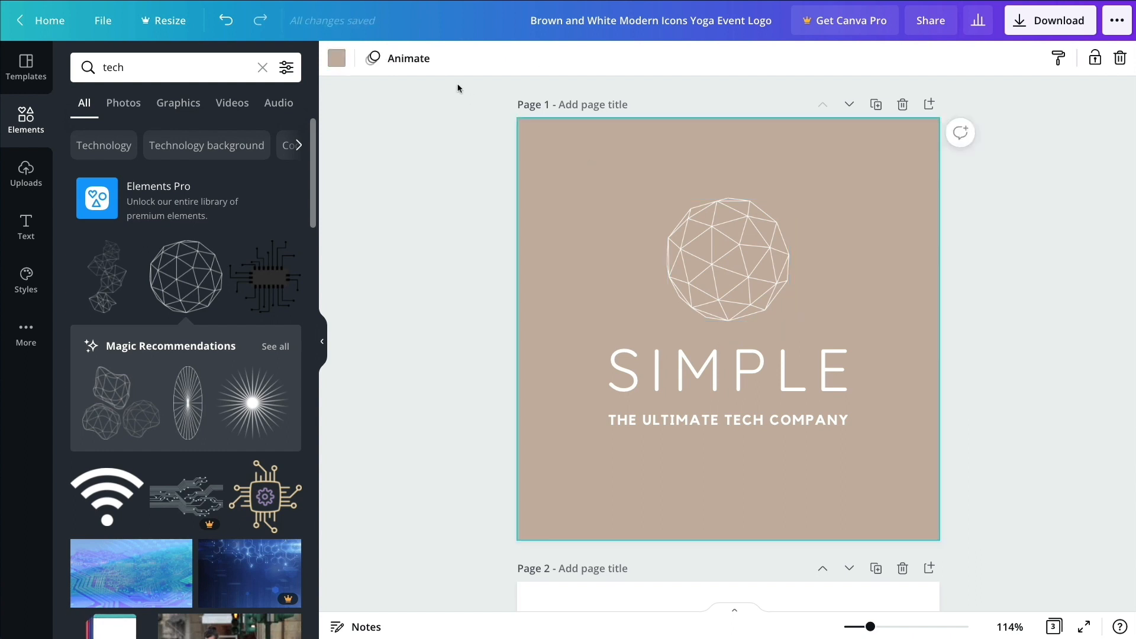
# Try dark blue as the background colour of page 1, then set the background to the deep violet default colour.
pyautogui.click(337, 58)
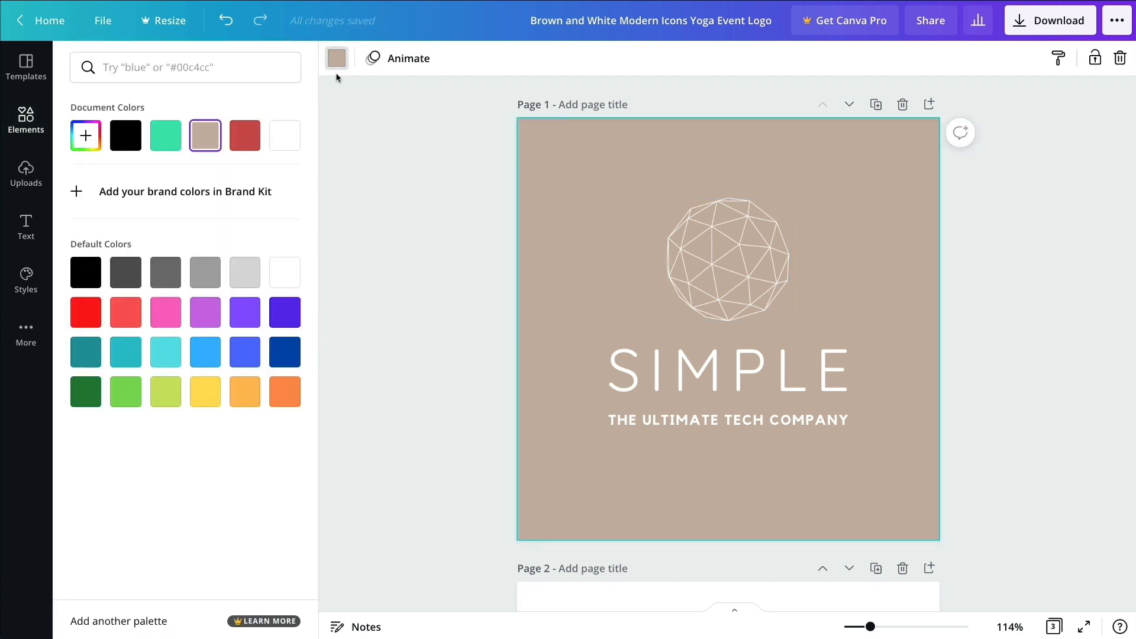
pyautogui.click(293, 352)
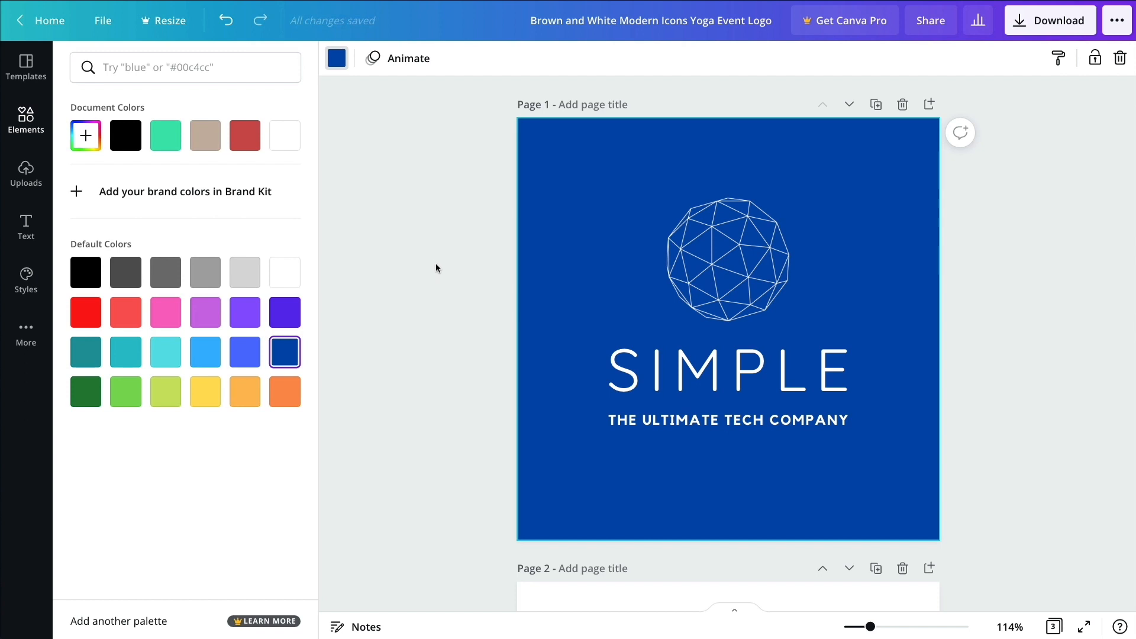
pyautogui.click(289, 318)
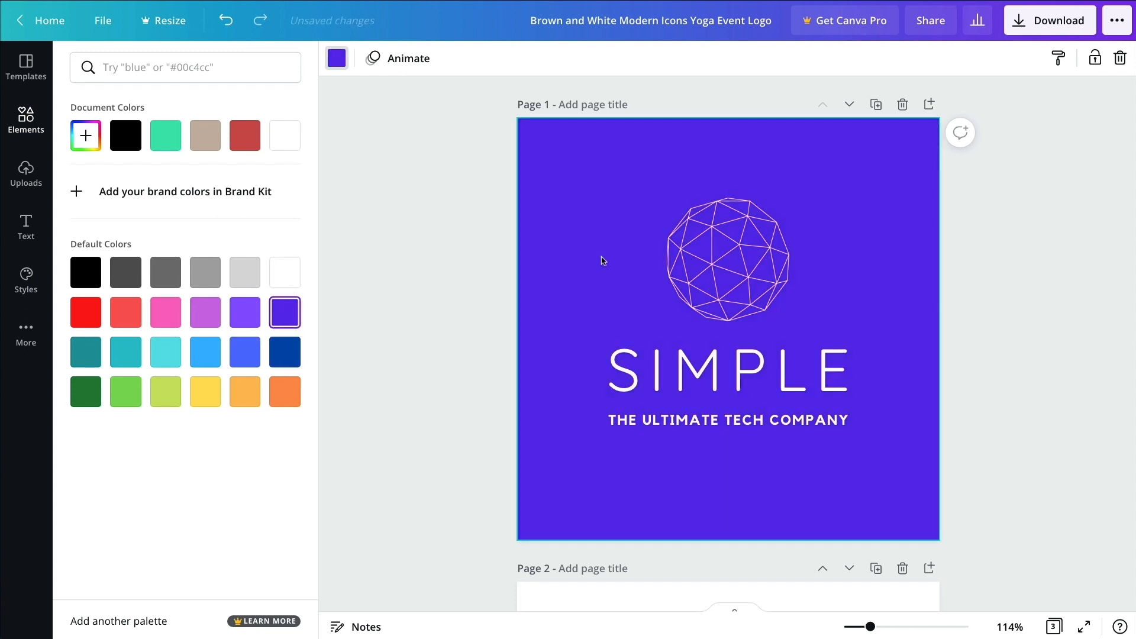
# Change the font of the SIMPLE title on page 1 to Montserrat Classic.
pyautogui.click(730, 374)
pyautogui.doubleClick(729, 374)
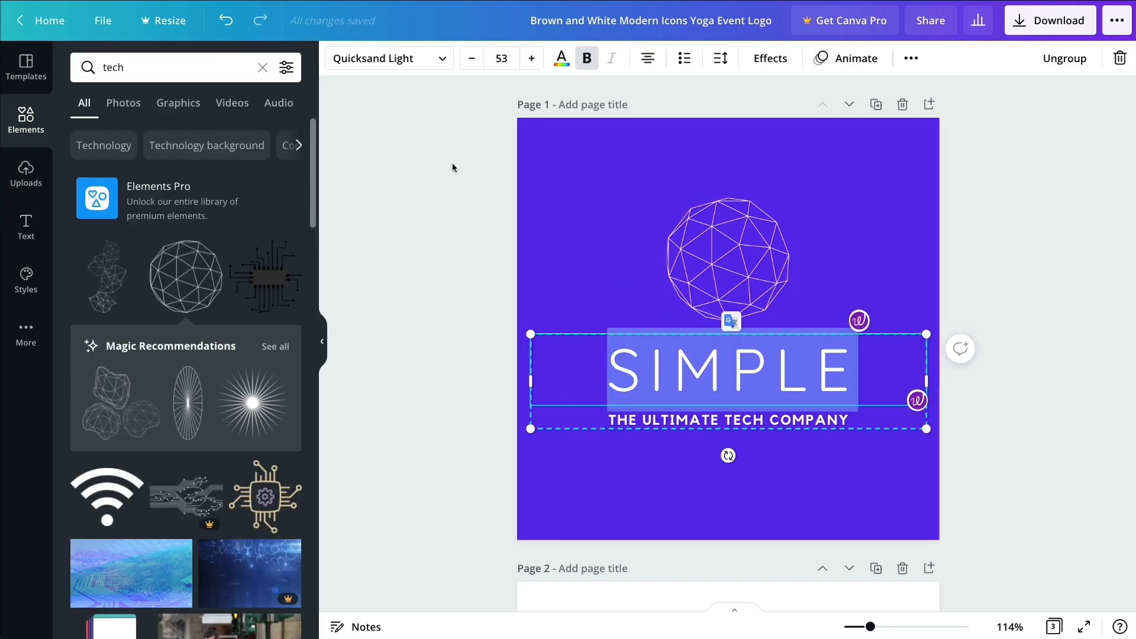
pyautogui.click(362, 63)
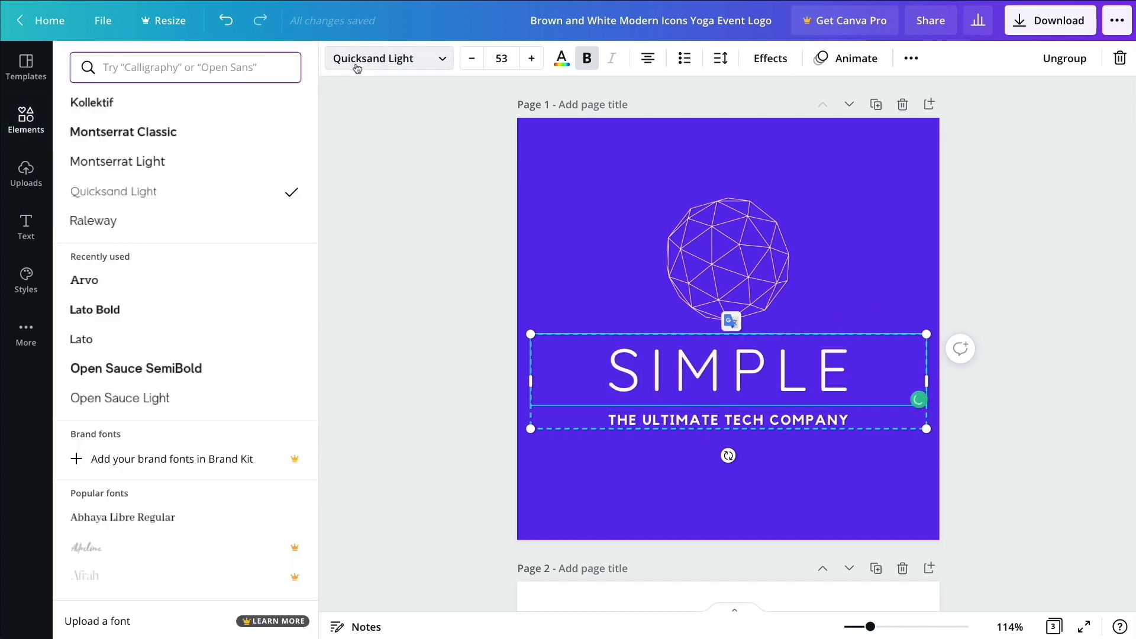
pyautogui.click(128, 137)
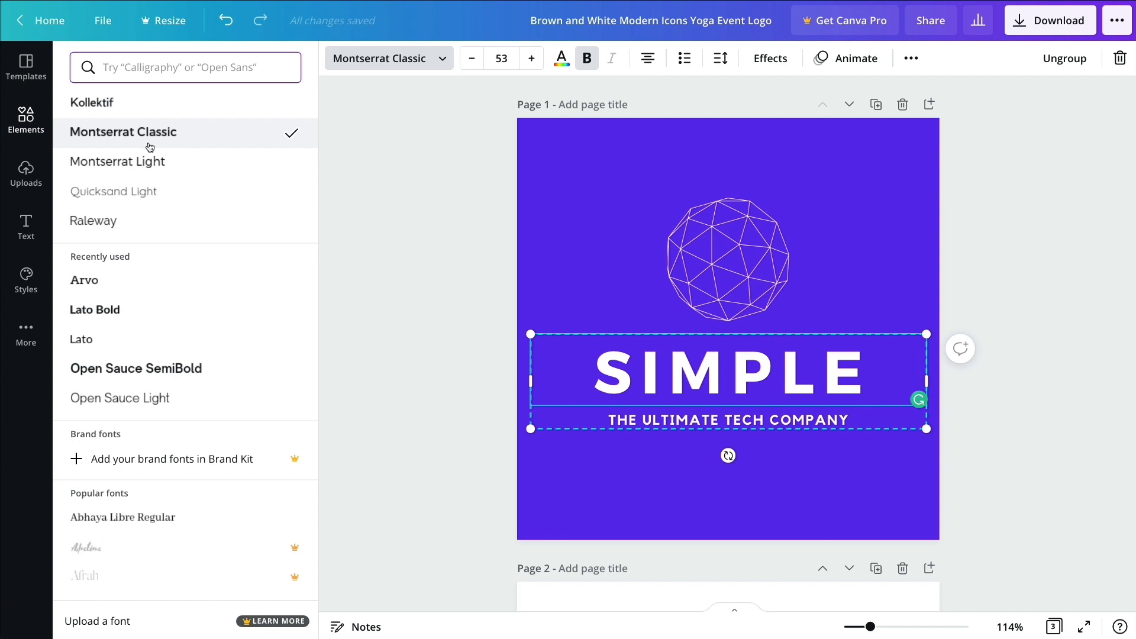
# Try Montserrat Light and Inter as the font of the SIMPLE title.
pyautogui.click(155, 162)
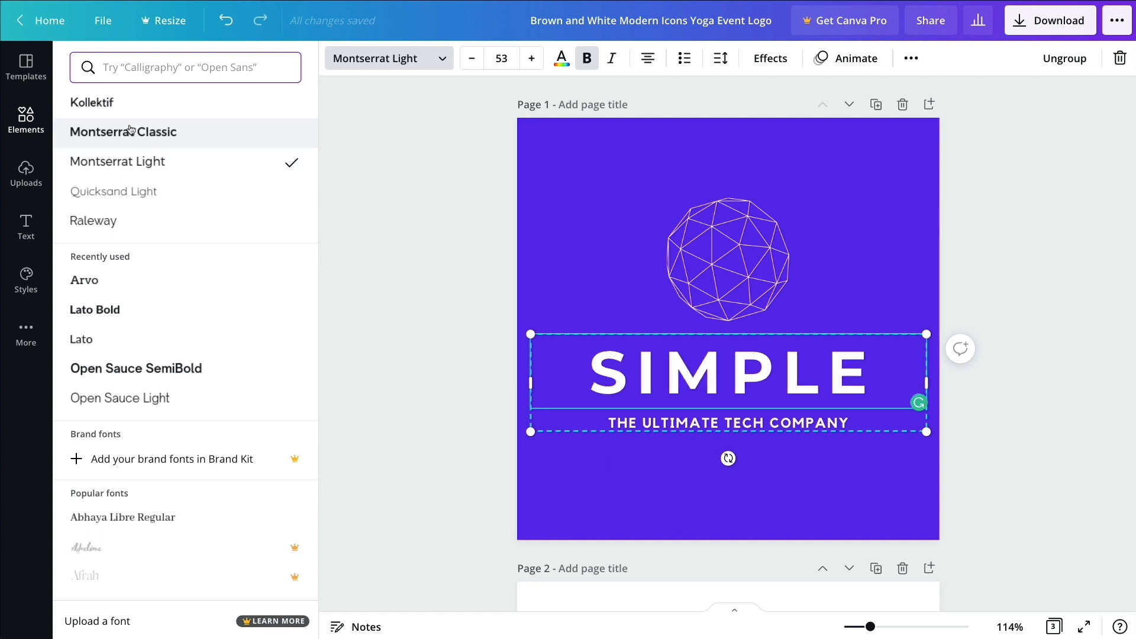
pyautogui.scroll(-1, 161, 224)
pyautogui.scroll(-3, 157, 246)
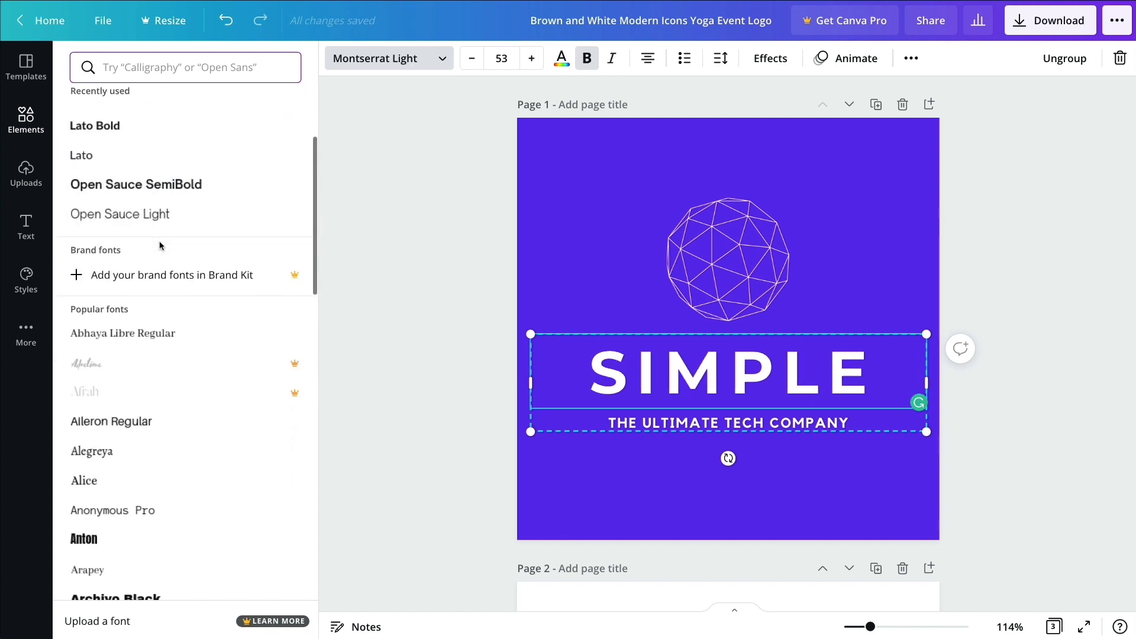
pyautogui.scroll(-6, 172, 260)
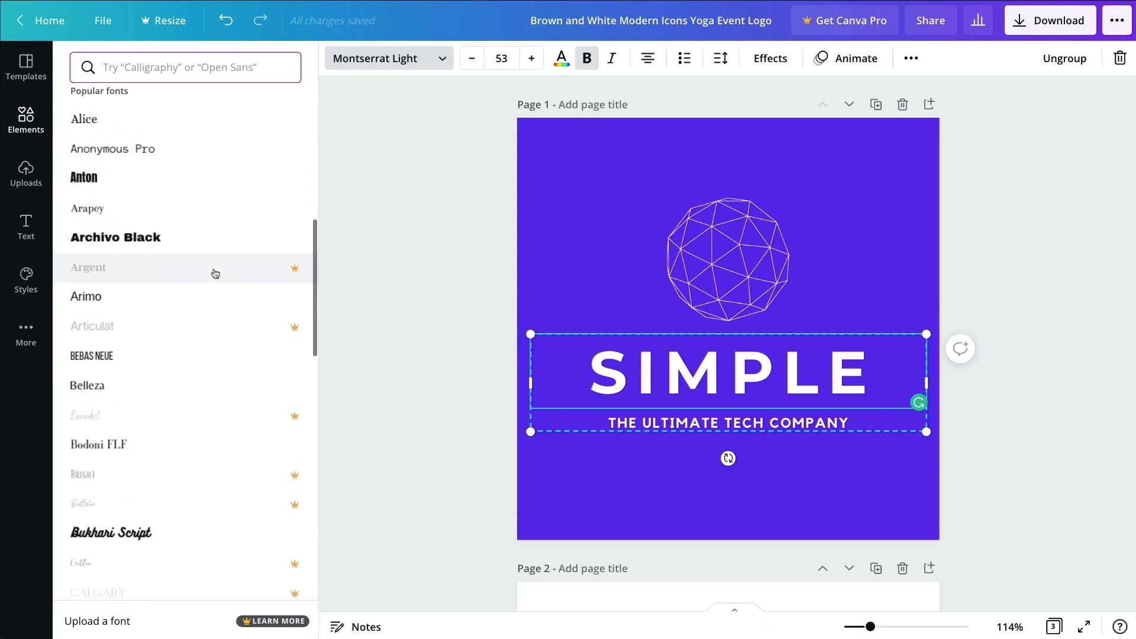
pyautogui.scroll(-4, 215, 274)
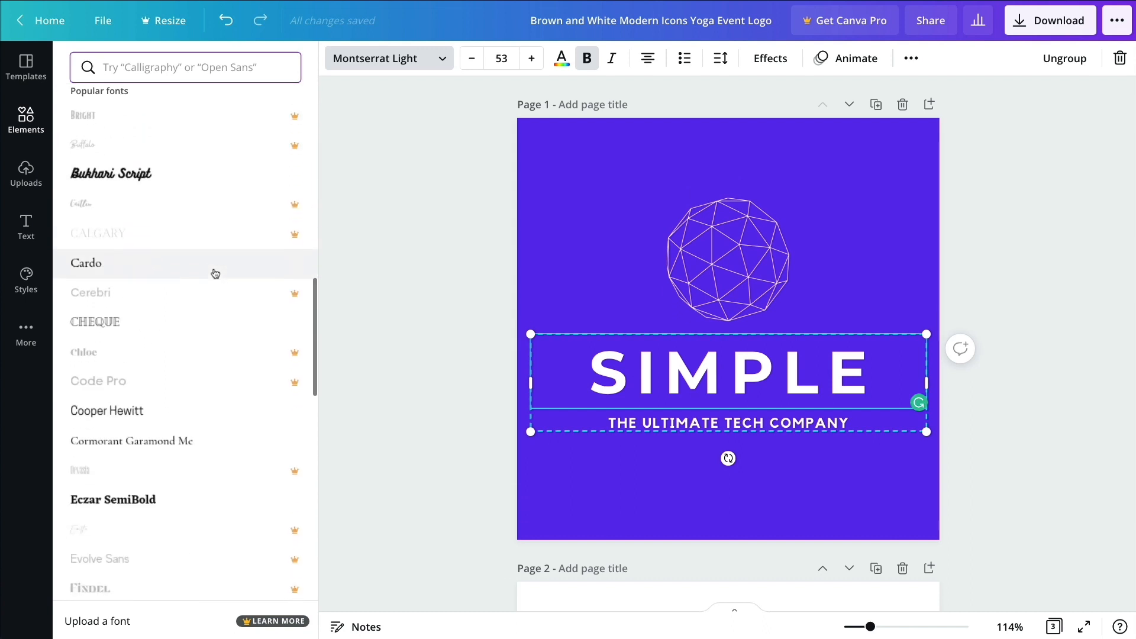
pyautogui.scroll(-9, 201, 271)
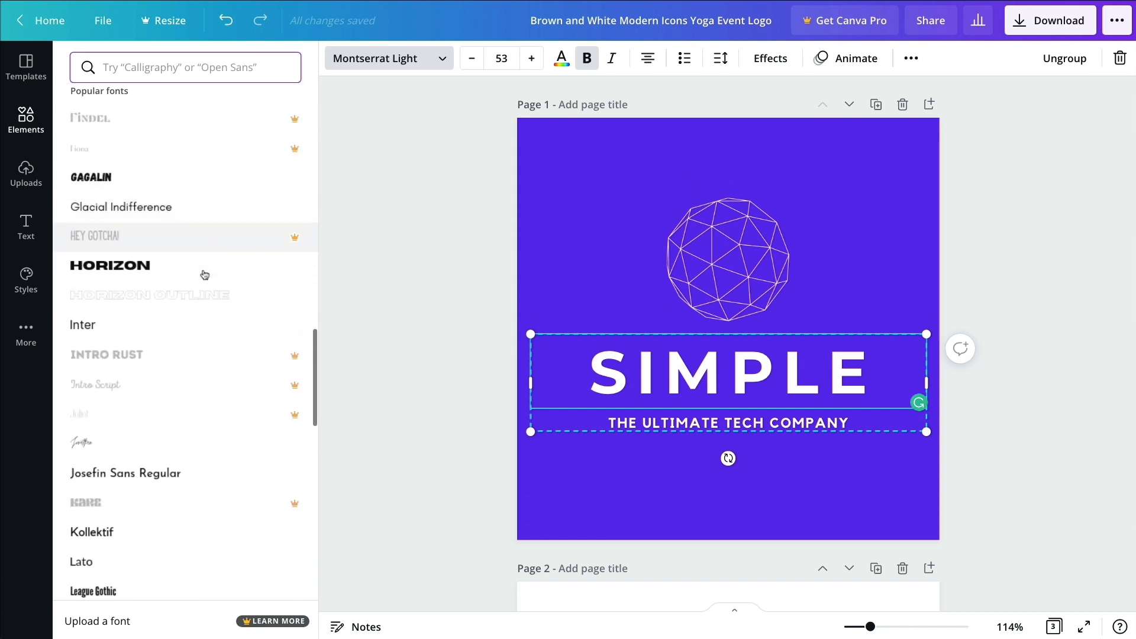
pyautogui.click(114, 182)
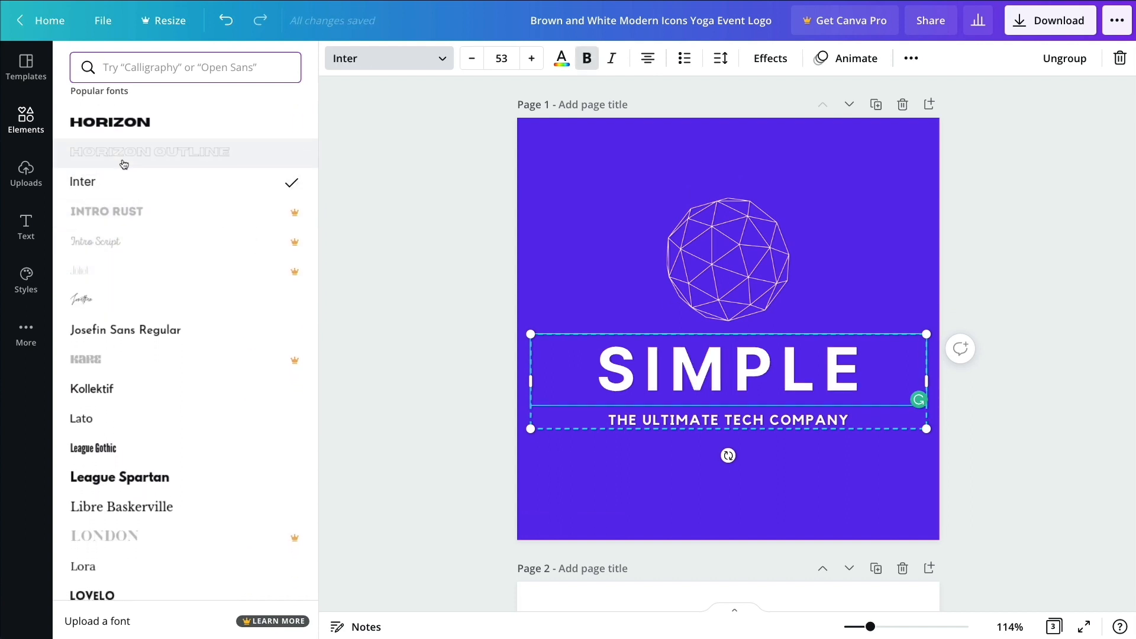
# Try Josefin Sans Regular, Lato, Lovelo and Montserrat as the font of the SIMPLE title.
pyautogui.scroll(-1, 195, 313)
pyautogui.click(186, 327)
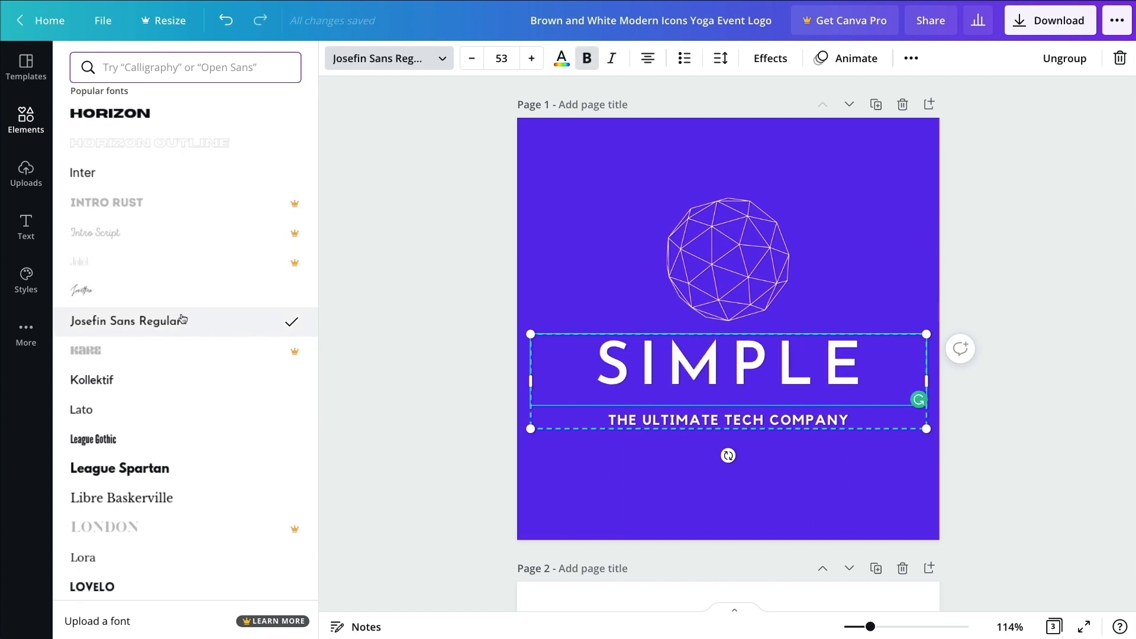
pyautogui.scroll(-1, 173, 349)
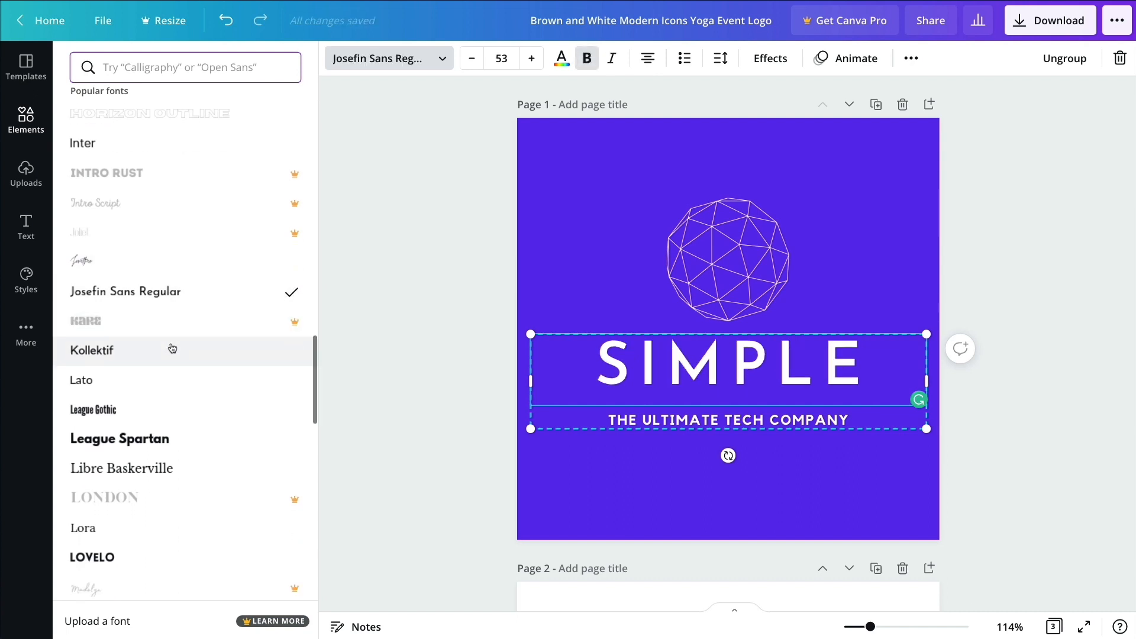
pyautogui.scroll(-2, 172, 349)
pyautogui.click(158, 314)
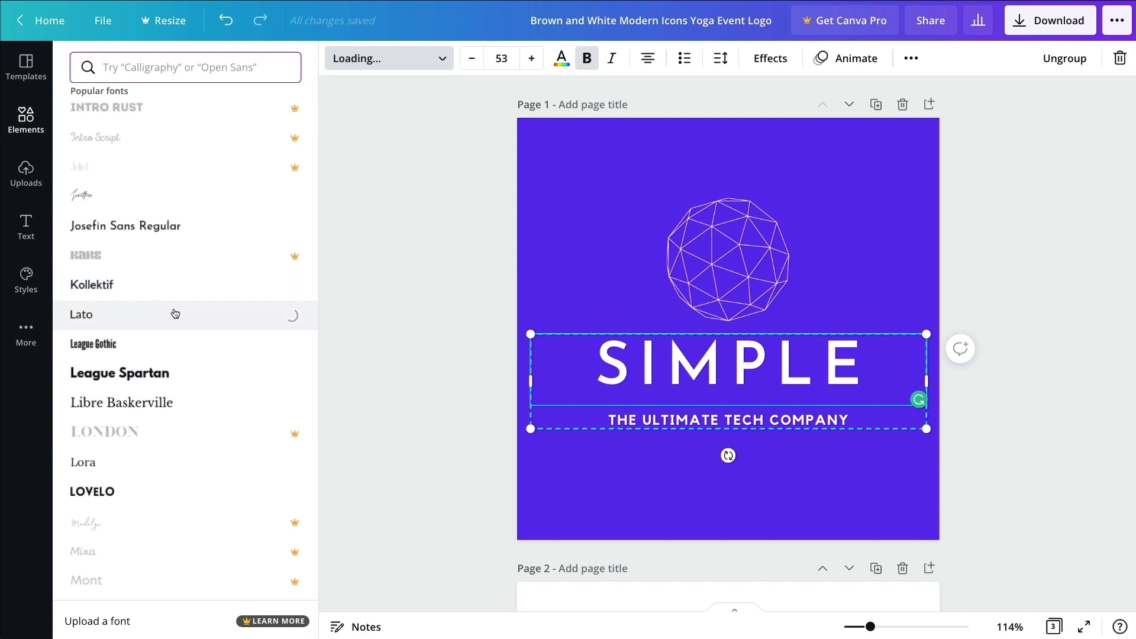
pyautogui.click(125, 492)
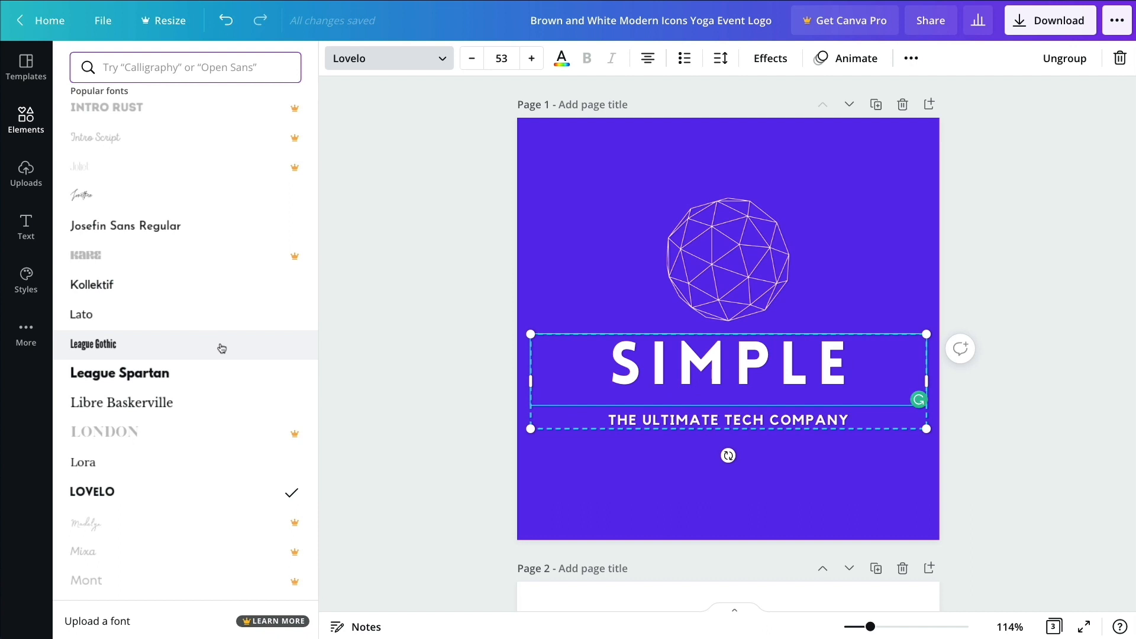
pyautogui.scroll(-6, 168, 378)
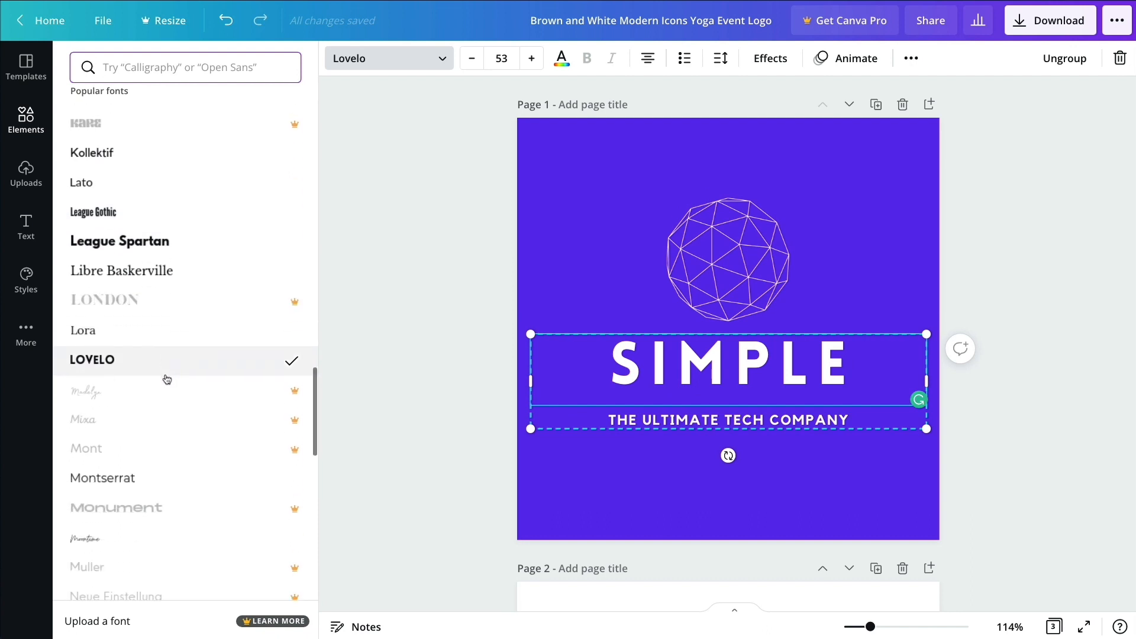
pyautogui.click(148, 277)
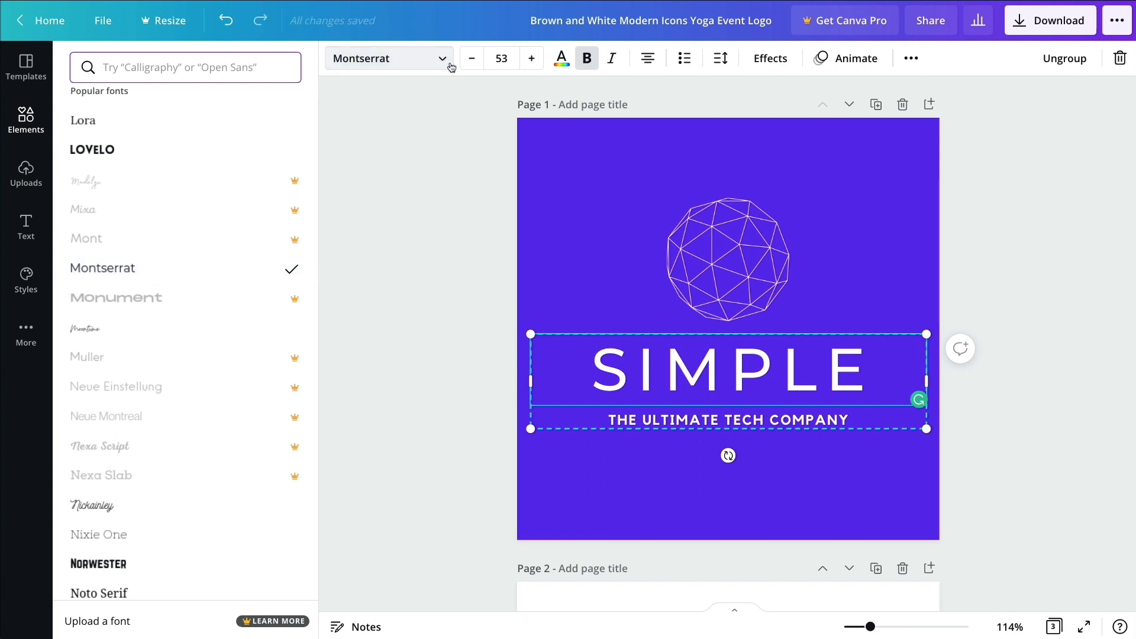
# Set the SIMPLE title's font back to Montserrat Classic.
pyautogui.scroll(-5, 188, 270)
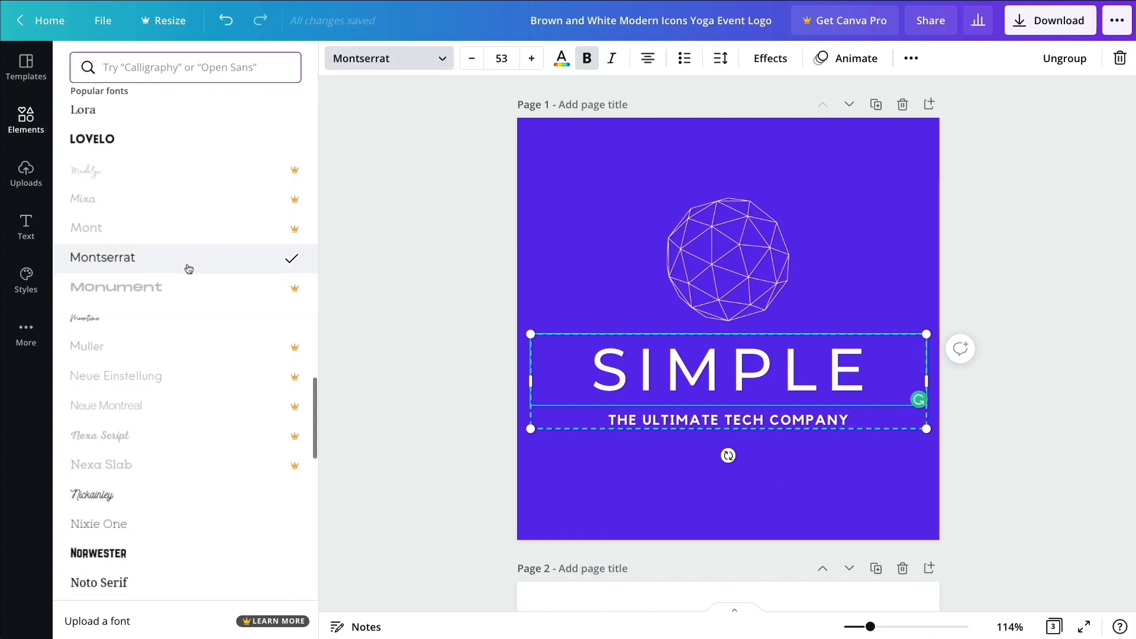
pyautogui.scroll(10, 189, 269)
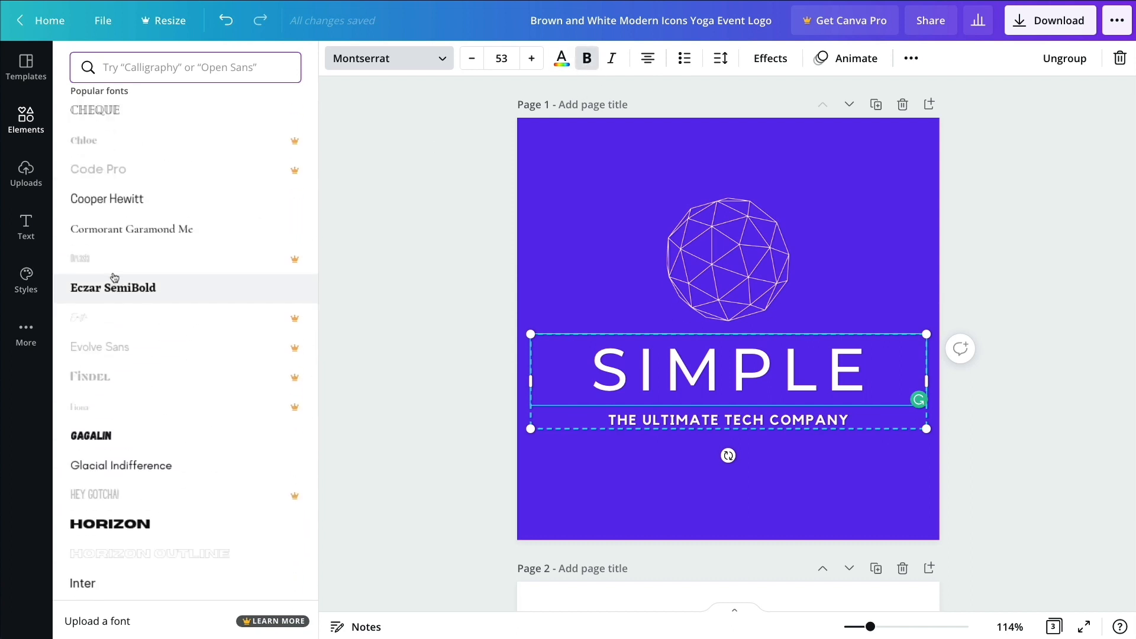
pyautogui.scroll(10, 112, 279)
pyautogui.click(133, 133)
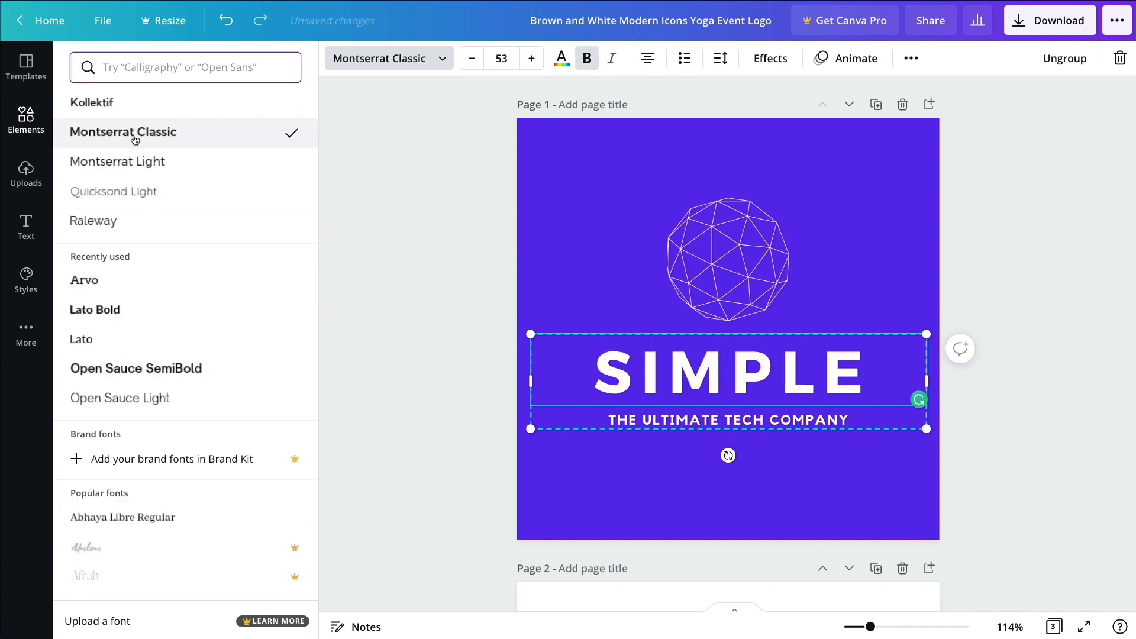
pyautogui.click(581, 265)
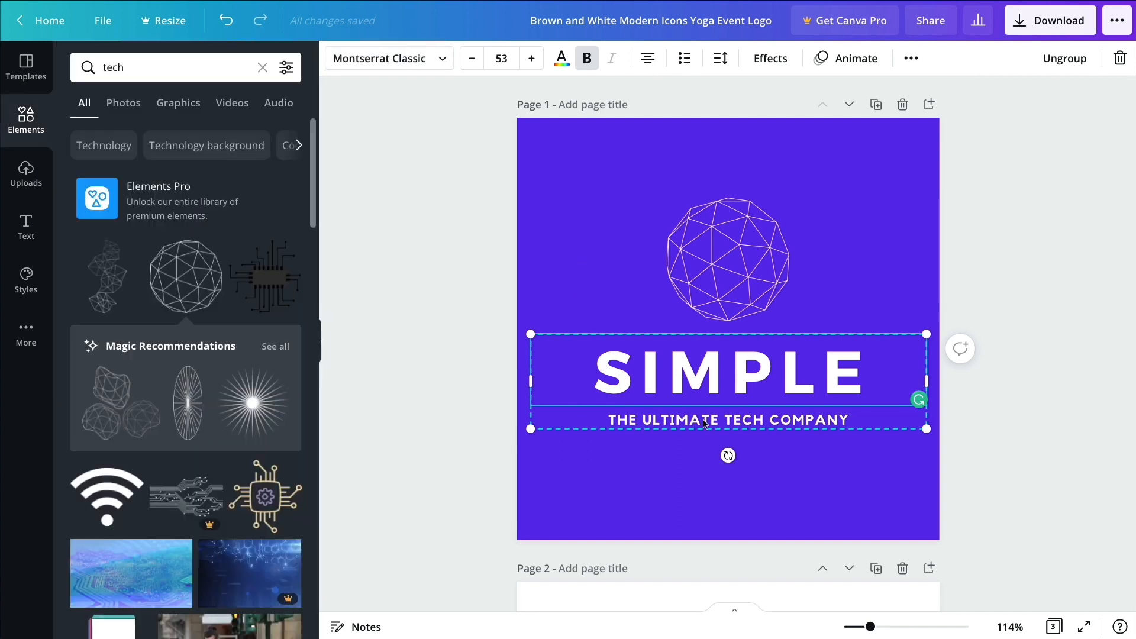
# Change the font of the tagline THE ULTIMATE TECH COMPANY to Montserrat Light.
pyautogui.click(704, 421)
pyautogui.click(704, 421)
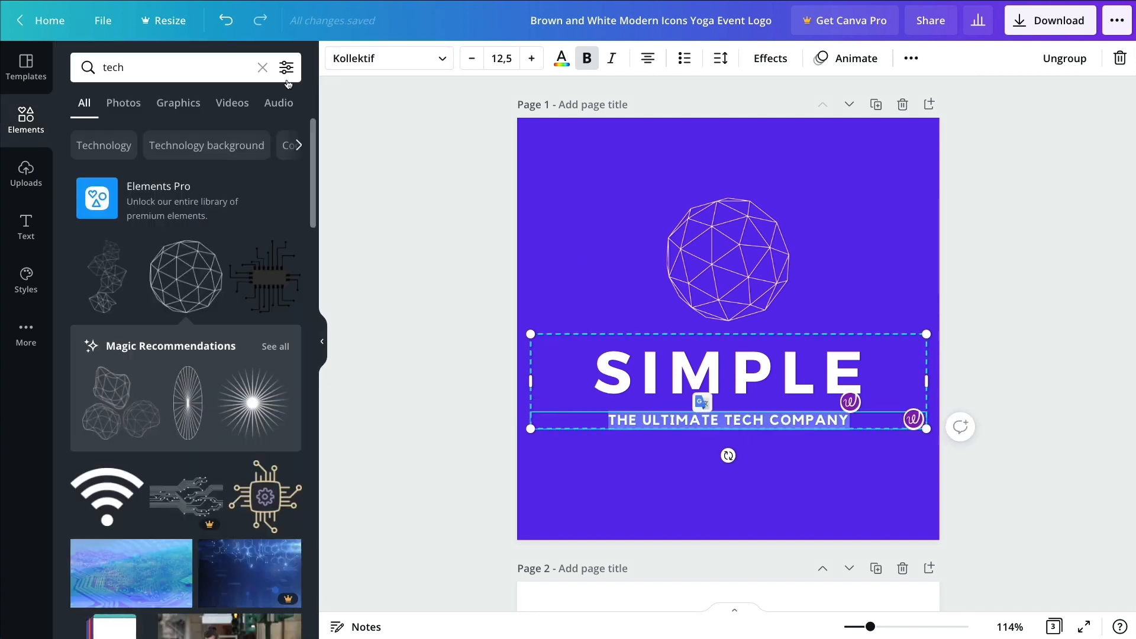
pyautogui.click(389, 58)
pyautogui.click(145, 164)
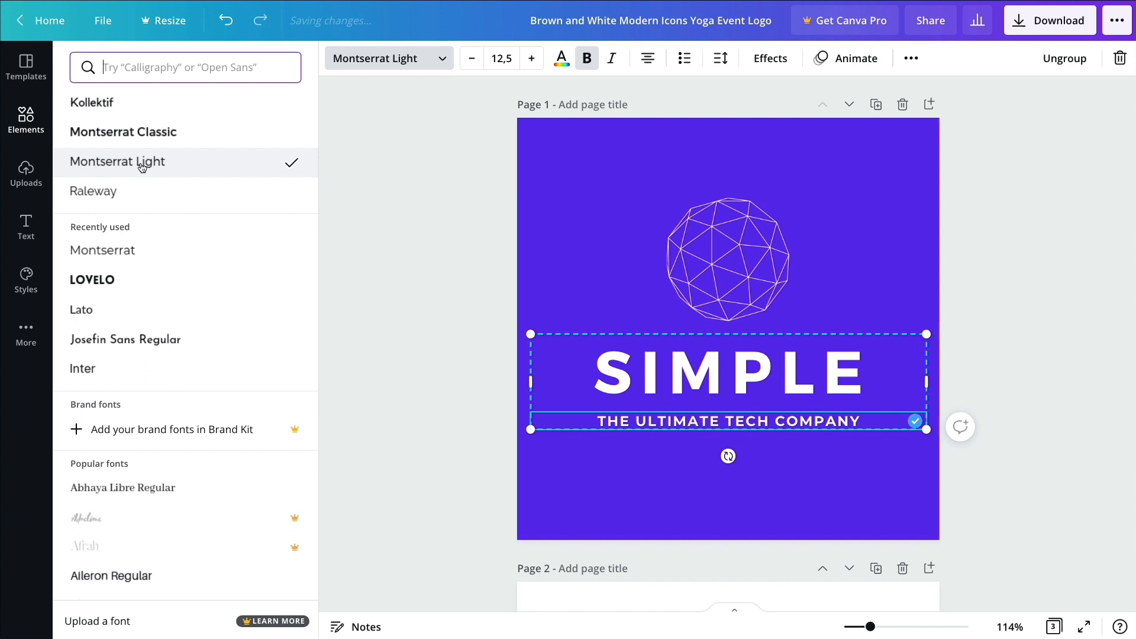
pyautogui.click(513, 244)
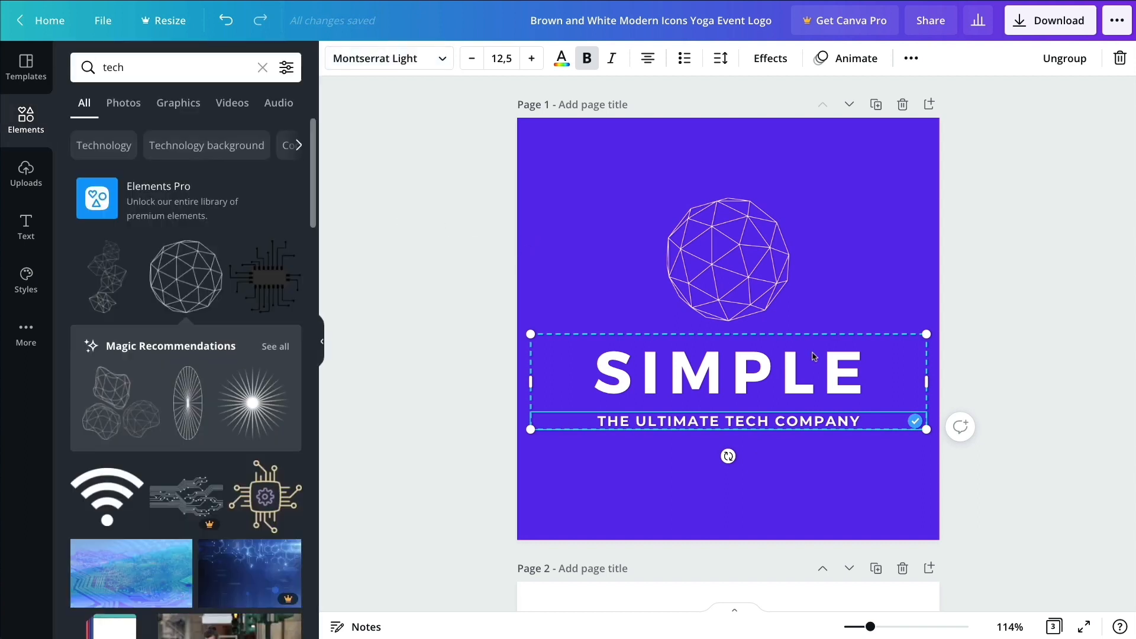
# Scale the title and tagline group down slightly, to a title size of about 50, and recentre it horizontally below the sphere.
pyautogui.moveTo(934, 343); pyautogui.dragTo(912, 350)
pyautogui.click(940, 355)
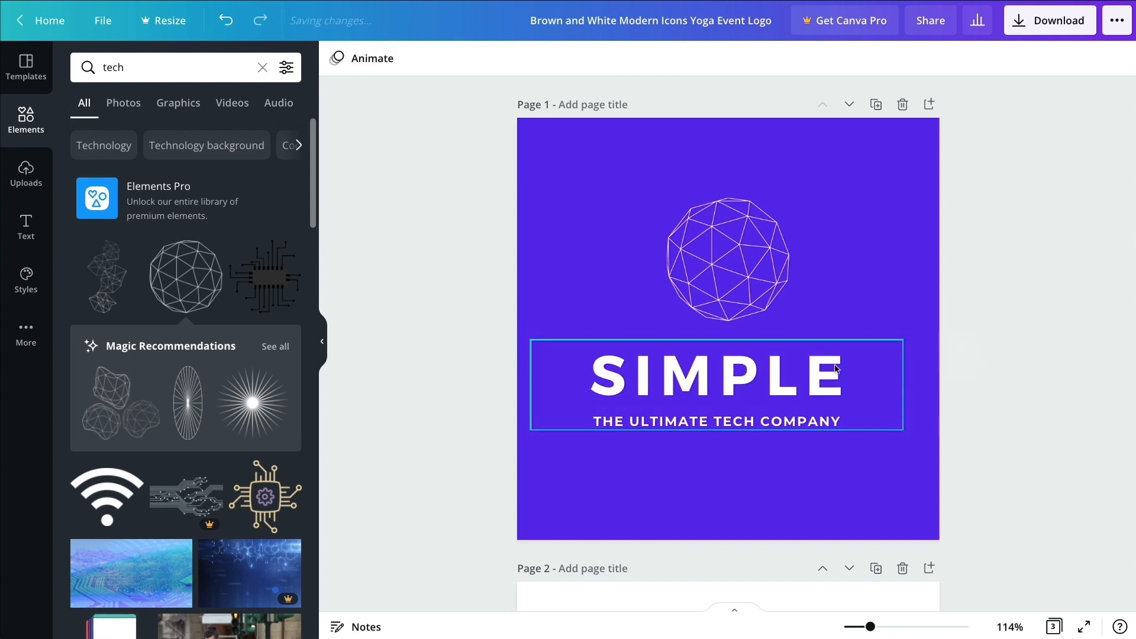
pyautogui.moveTo(766, 369); pyautogui.dragTo(772, 369)
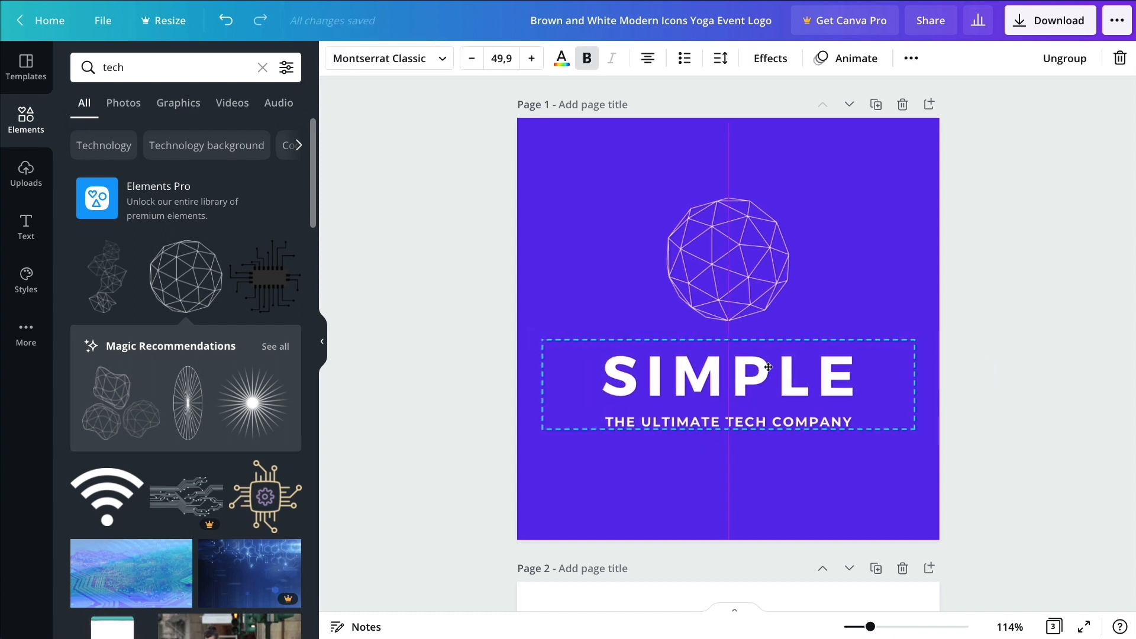
pyautogui.click(792, 280)
pyautogui.click(778, 277)
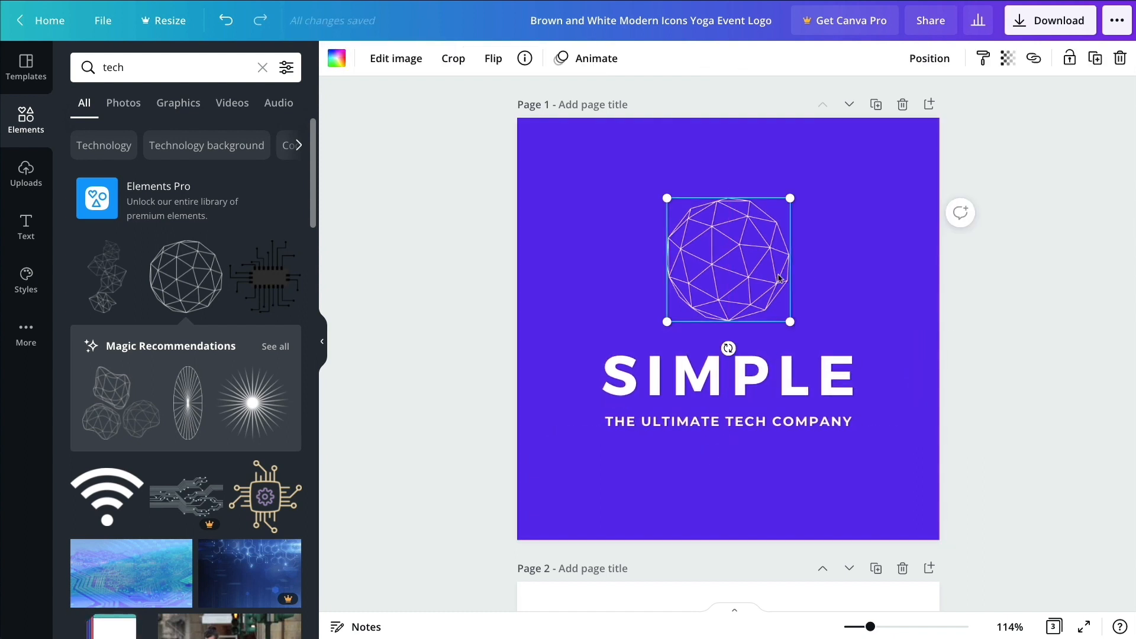
pyautogui.click(933, 222)
# Copy the SIMPLE title text from page 1 and replace the GEIJUTSU SAKUHIN title on page 2 with it.
pyautogui.scroll(-1, 833, 221)
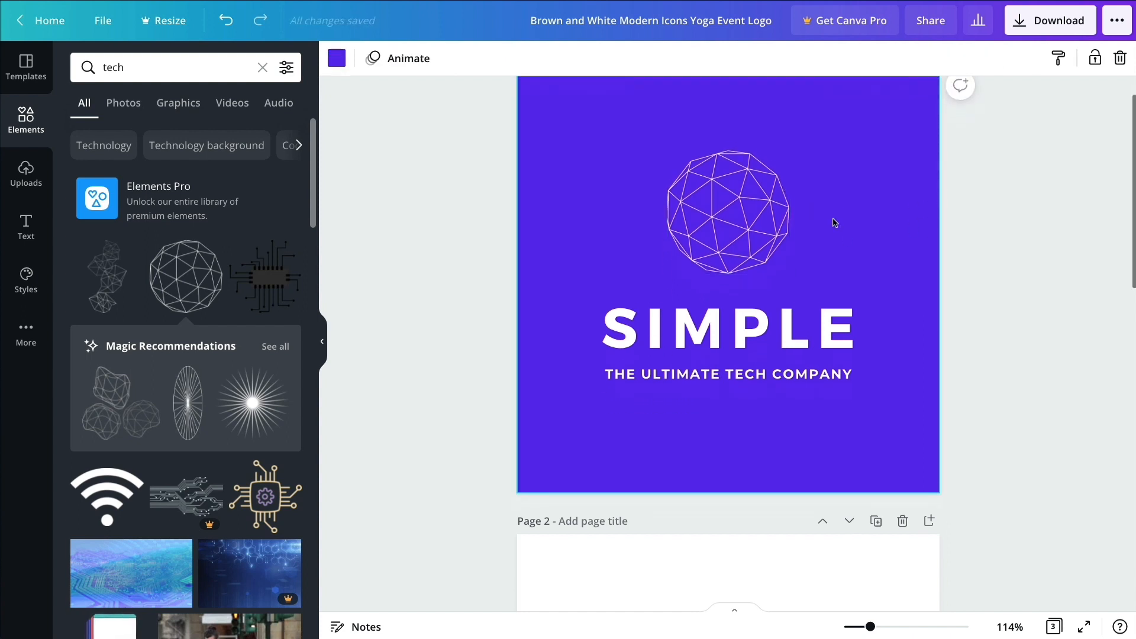
pyautogui.scroll(1, 829, 224)
pyautogui.scroll(-5, 828, 223)
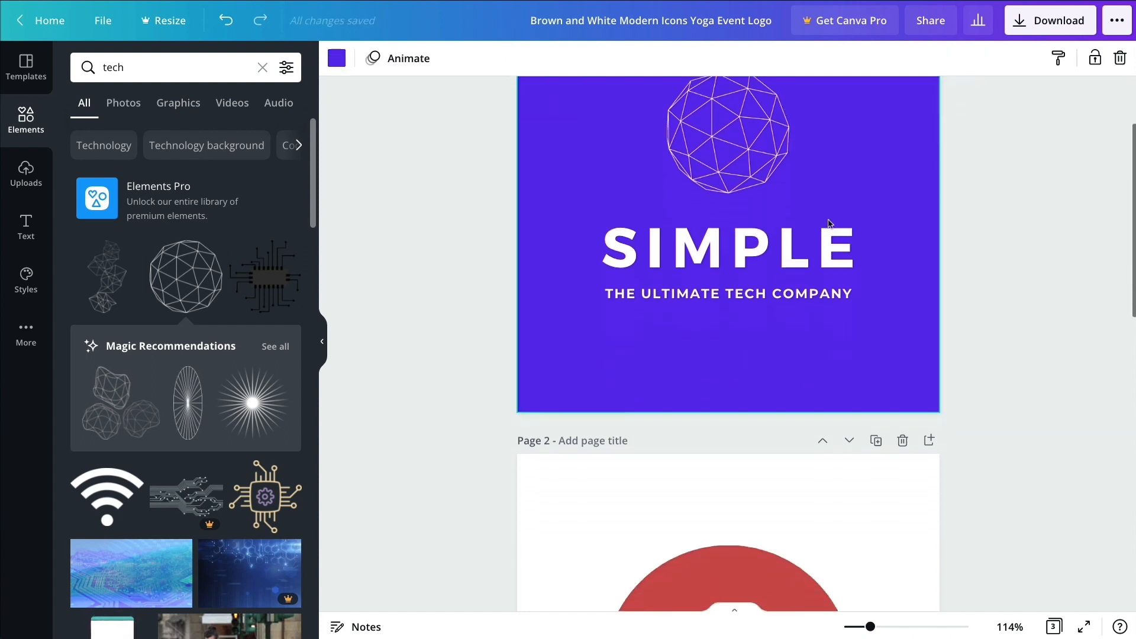
pyautogui.scroll(2, 828, 224)
pyautogui.doubleClick(732, 185)
pyautogui.hotkey('ctrl', 'c')
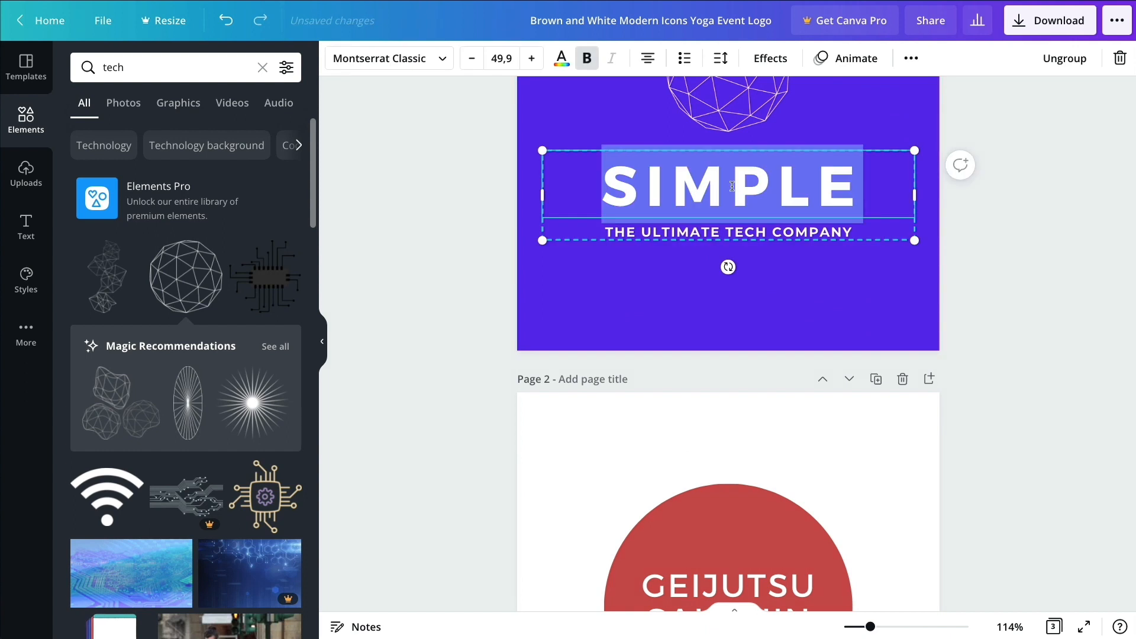
pyautogui.scroll(-4, 772, 354)
pyautogui.click(742, 355)
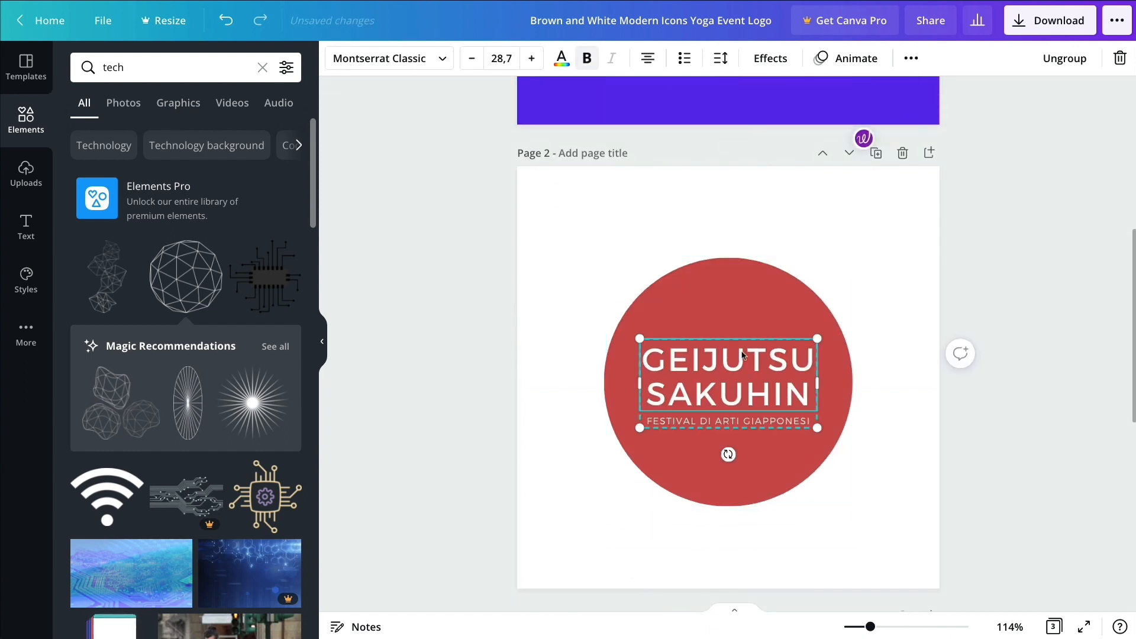
pyautogui.doubleClick(742, 355)
pyautogui.hotkey('ctrl', 'v')
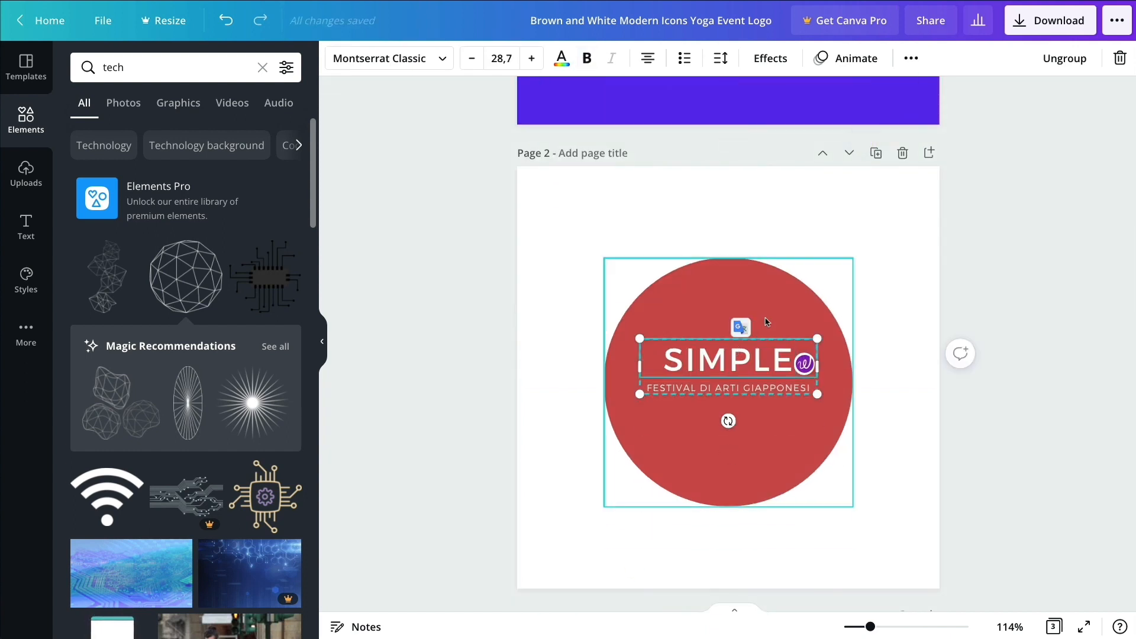
# Replace the tagline on page 2 with the copied tagline THE ULTIMATE TECH COMPANY from page 1.
pyautogui.scroll(3, 766, 320)
pyautogui.click(722, 177)
pyautogui.doubleClick(722, 177)
pyautogui.hotkey('ctrl', 'c')
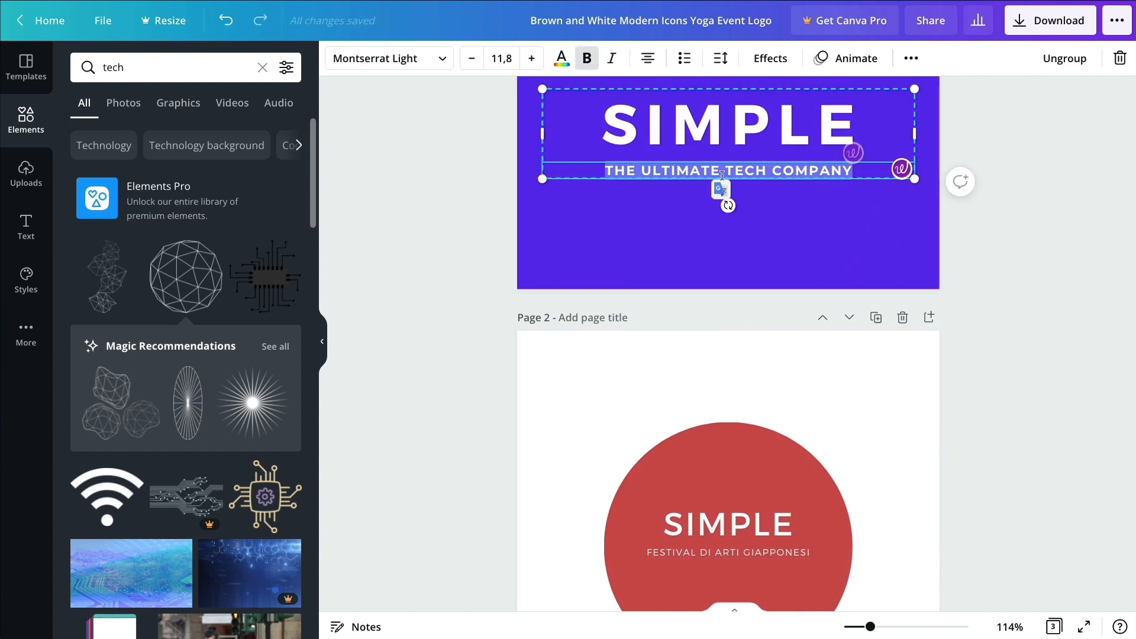
pyautogui.doubleClick(715, 551)
pyautogui.hotkey('ctrl', 'v')
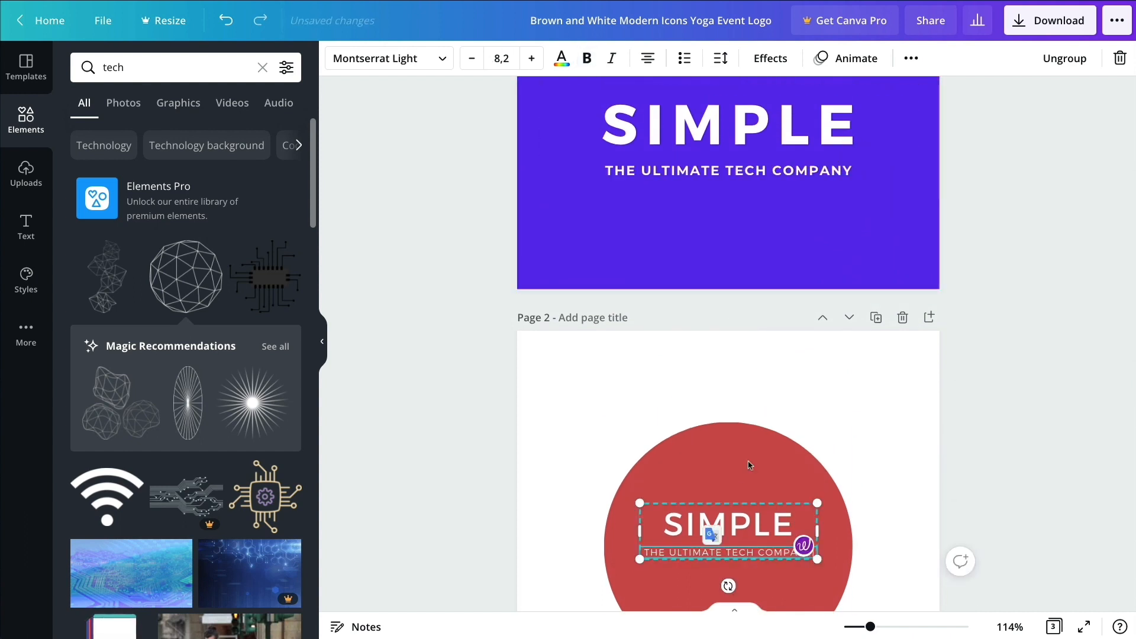
# Move the page 2 title and tagline group down to the middle of the red circle, enlarge it slightly and recentre it.
pyautogui.scroll(-3, 713, 533)
pyautogui.click(902, 427)
pyautogui.moveTo(786, 392); pyautogui.dragTo(788, 409)
pyautogui.click(779, 337)
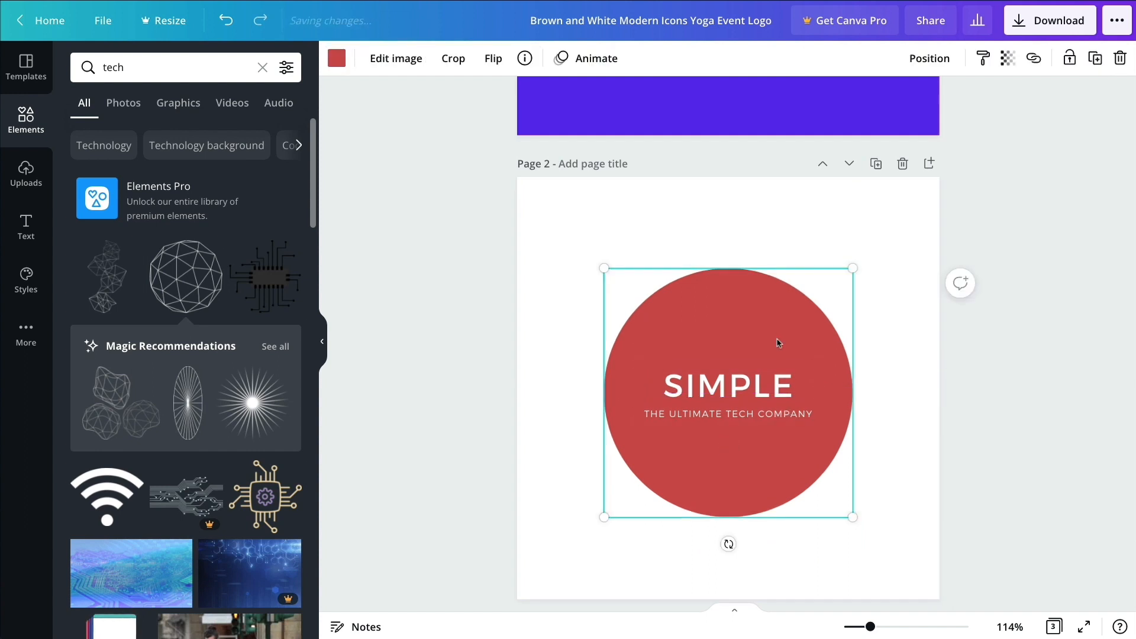
pyautogui.click(778, 382)
pyautogui.moveTo(817, 365); pyautogui.dragTo(837, 358)
pyautogui.moveTo(797, 394); pyautogui.dragTo(781, 394)
# Recolour the circle on page 2, trying green and purple before setting it to black.
pyautogui.click(773, 337)
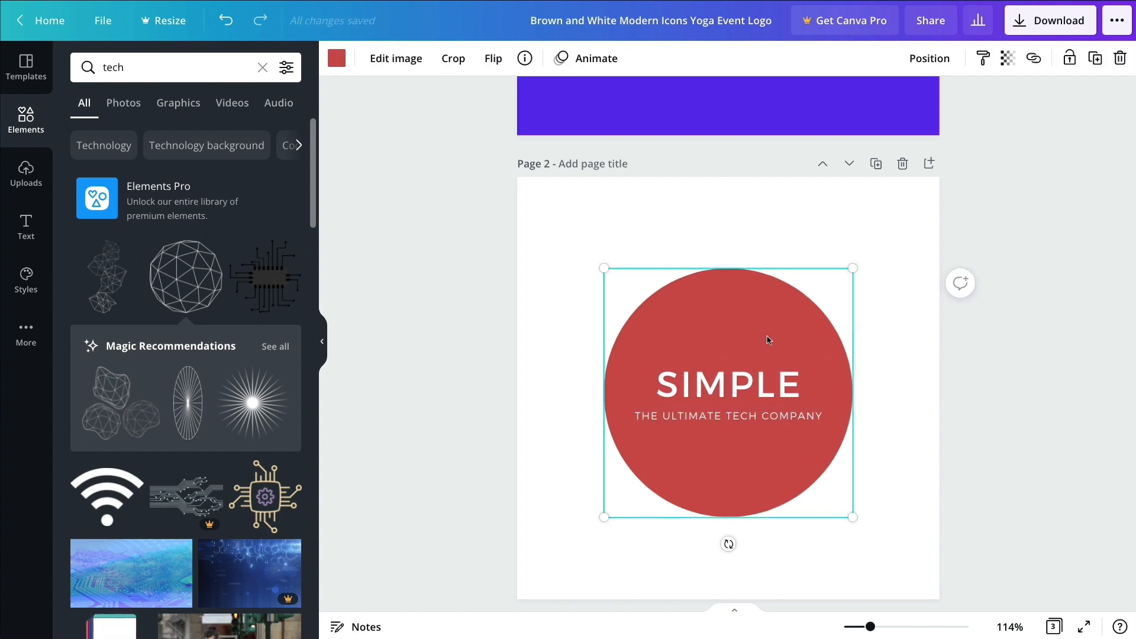
pyautogui.click(337, 59)
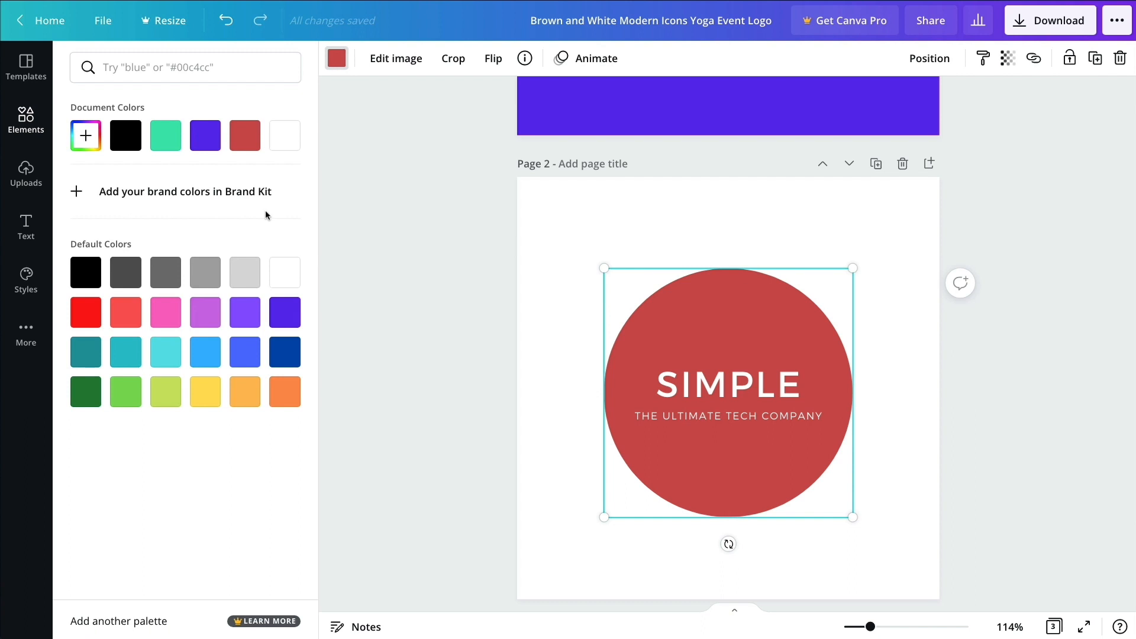
pyautogui.click(184, 145)
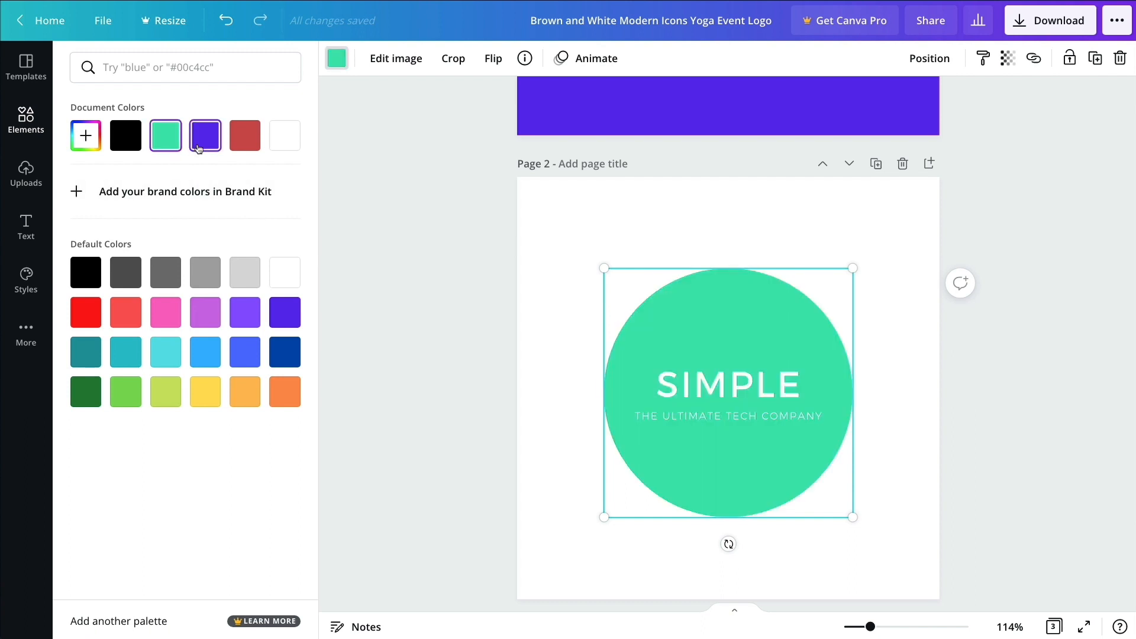
pyautogui.click(204, 142)
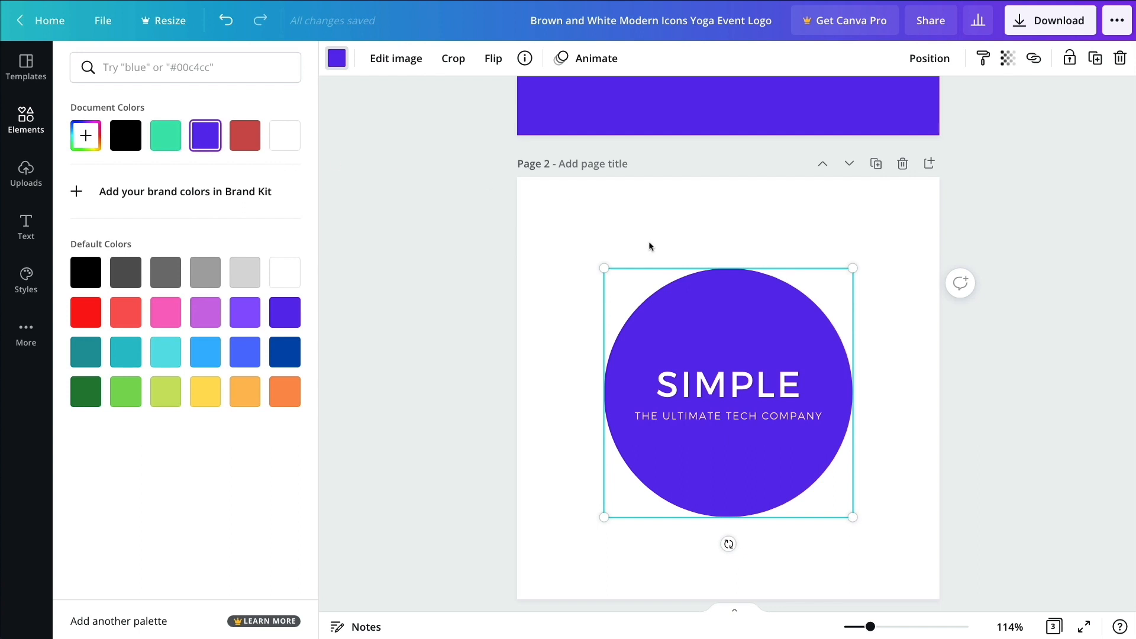
pyautogui.scroll(5, 649, 246)
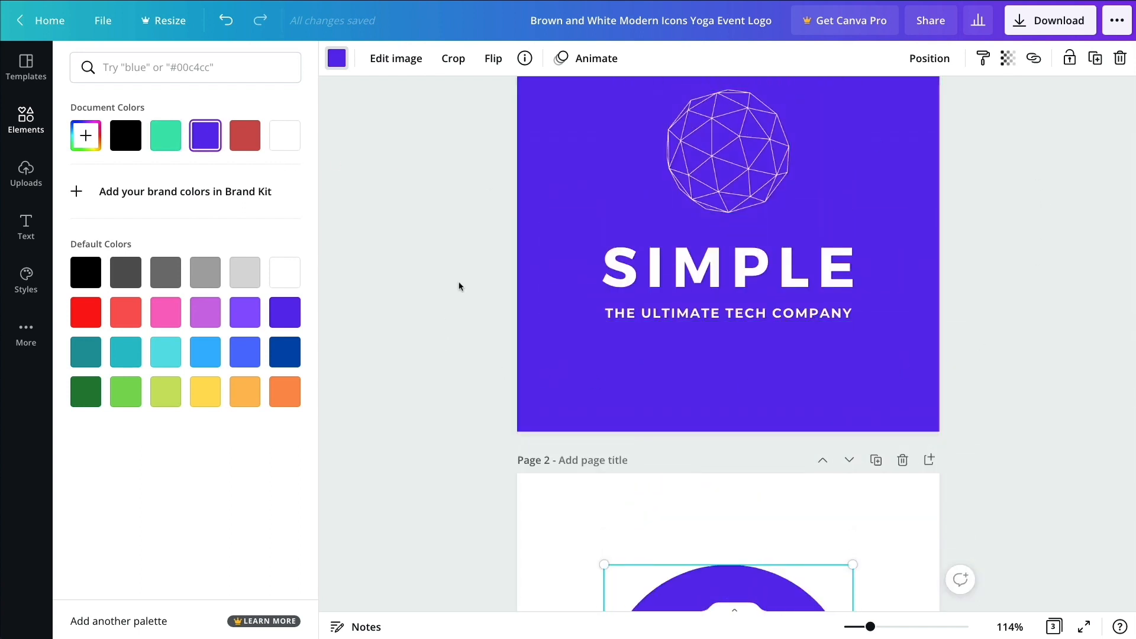
pyautogui.scroll(-1, 515, 307)
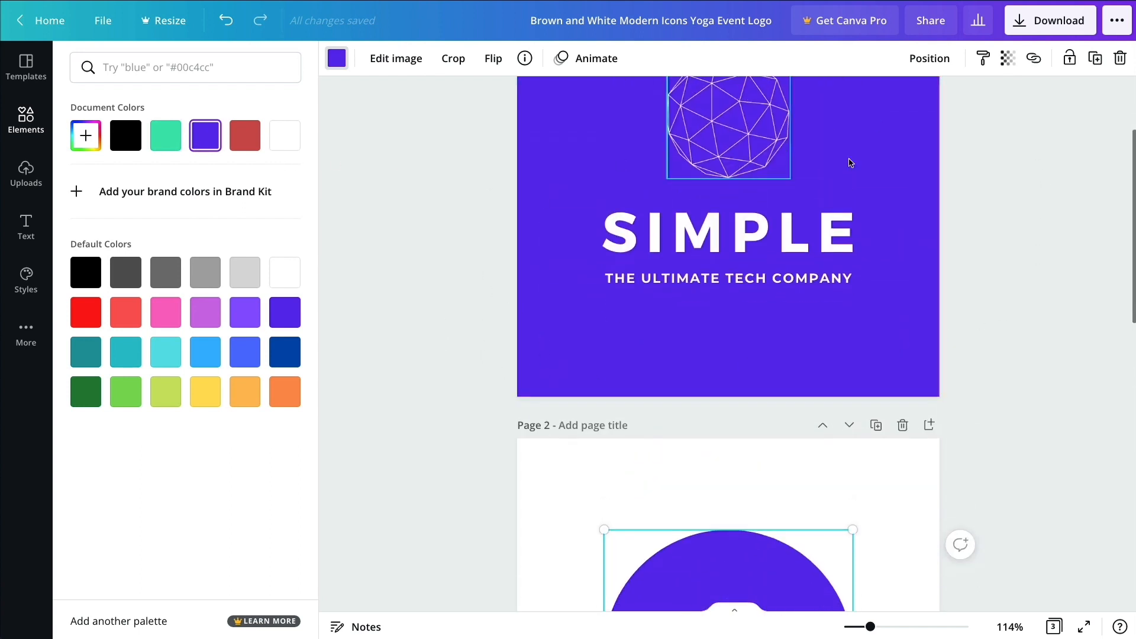
pyautogui.scroll(-3, 633, 302)
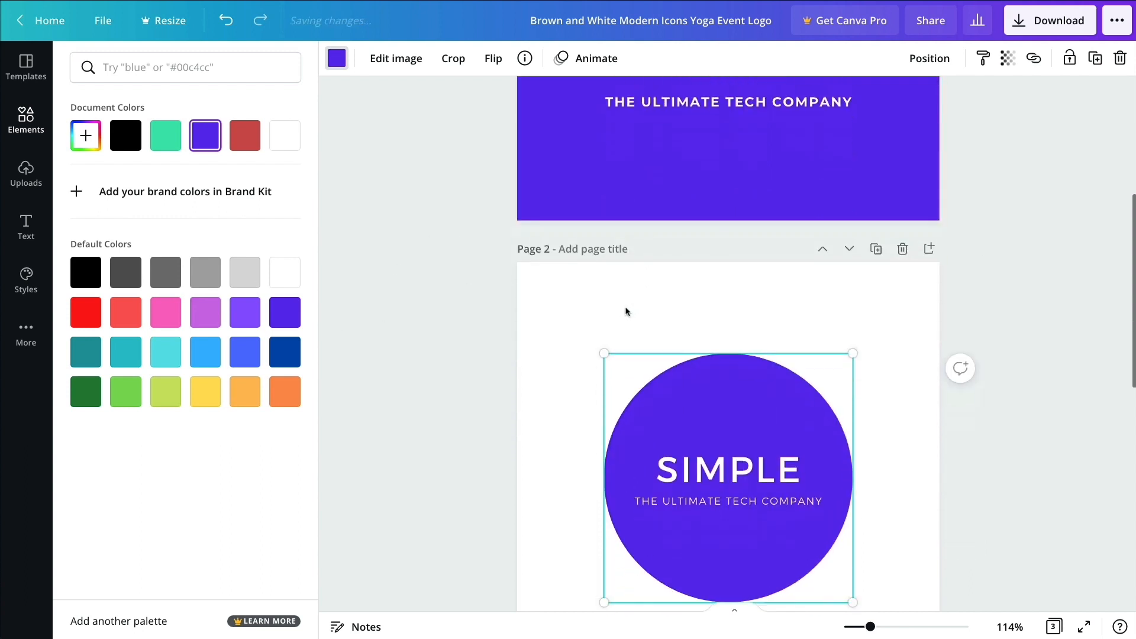
pyautogui.click(87, 273)
pyautogui.press('Escape')
pyautogui.scroll(-1, 533, 317)
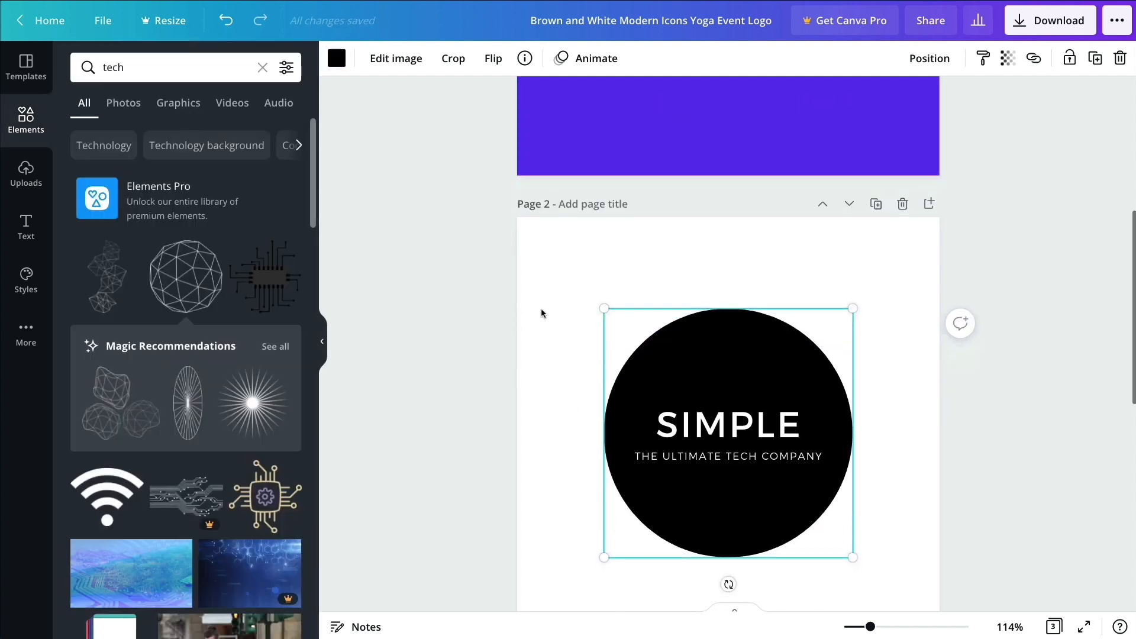
pyautogui.scroll(-1, 496, 332)
pyautogui.click(491, 305)
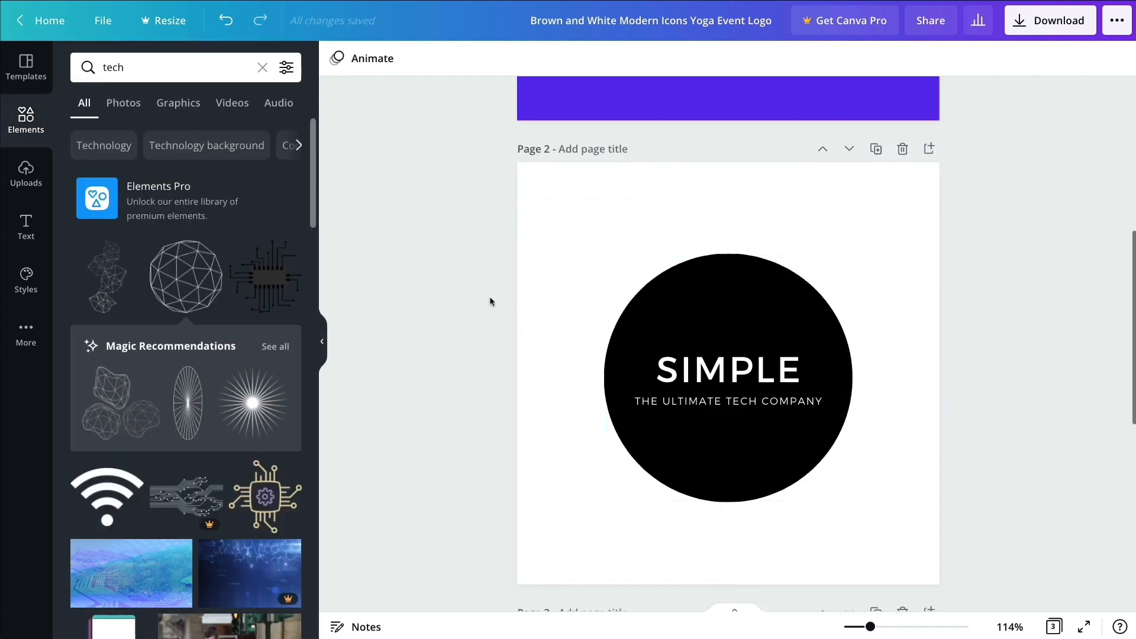
# Enlarge the page 2 title and tagline group to a title size of about 36 and recentre it in the black circle.
pyautogui.click(662, 362)
pyautogui.moveTo(832, 353); pyautogui.dragTo(855, 340)
pyautogui.moveTo(779, 371); pyautogui.dragTo(771, 374)
pyautogui.click(836, 293)
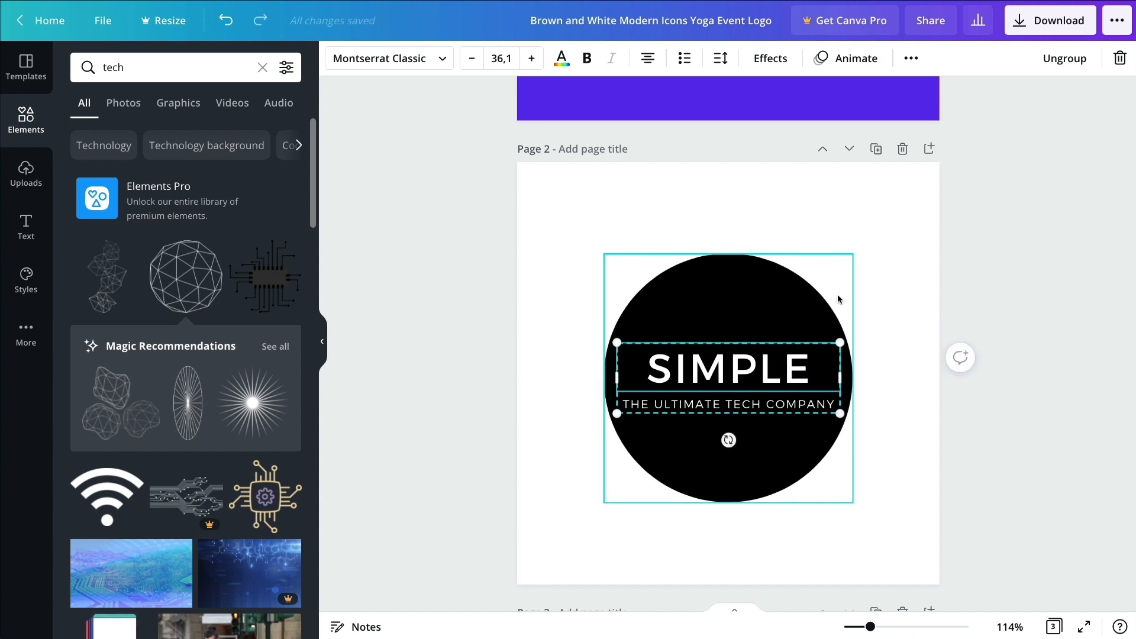
pyautogui.click(914, 321)
# Copy the SIMPLE title text from page 2 and replace the VERANO title on page 3 with it.
pyautogui.scroll(-5, 914, 319)
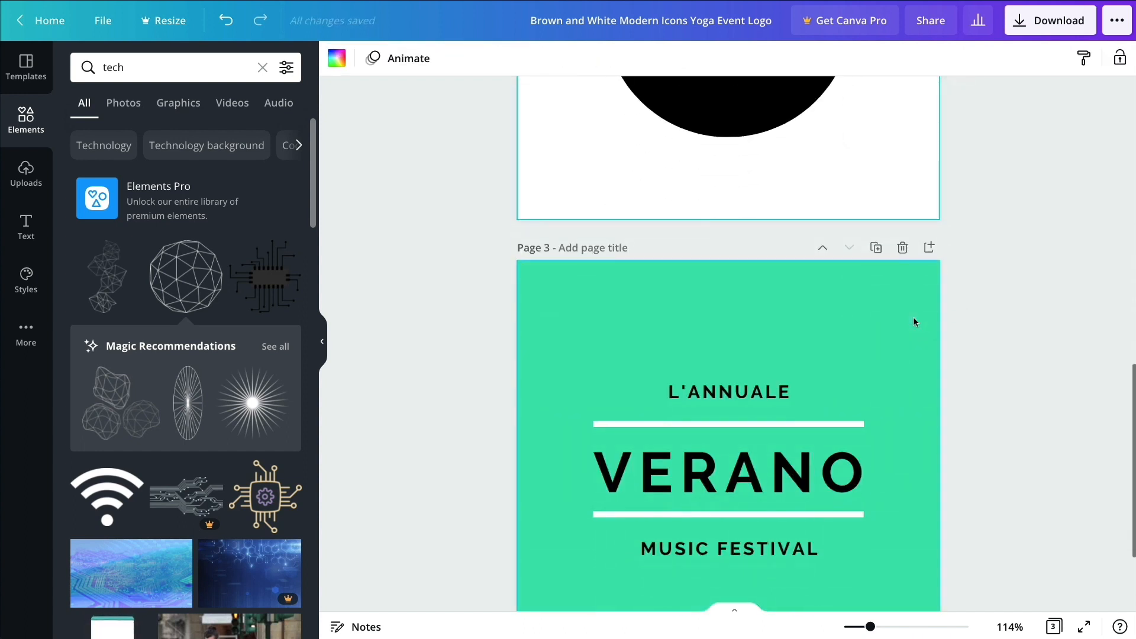
pyautogui.scroll(4, 744, 256)
pyautogui.scroll(1, 744, 256)
pyautogui.click(722, 306)
pyautogui.click(722, 305)
pyautogui.doubleClick(722, 306)
pyautogui.doubleClick(722, 306)
pyautogui.hotkey('ctrl', 'c')
pyautogui.scroll(-4, 860, 272)
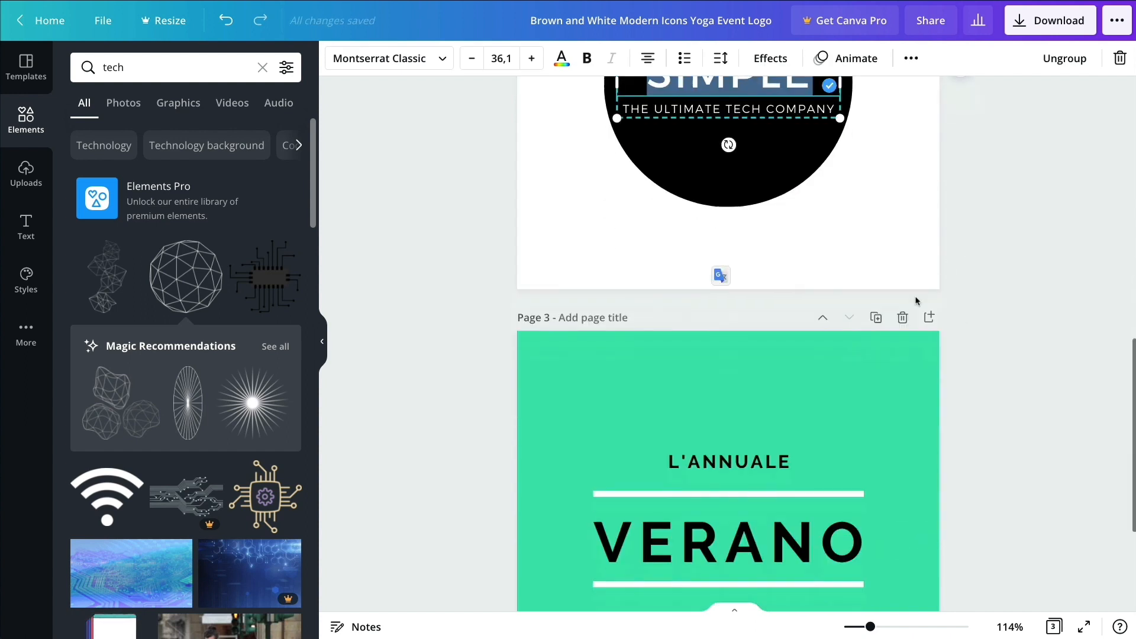
pyautogui.click(731, 521)
pyautogui.doubleClick(731, 520)
pyautogui.hotkey('ctrl', 'v')
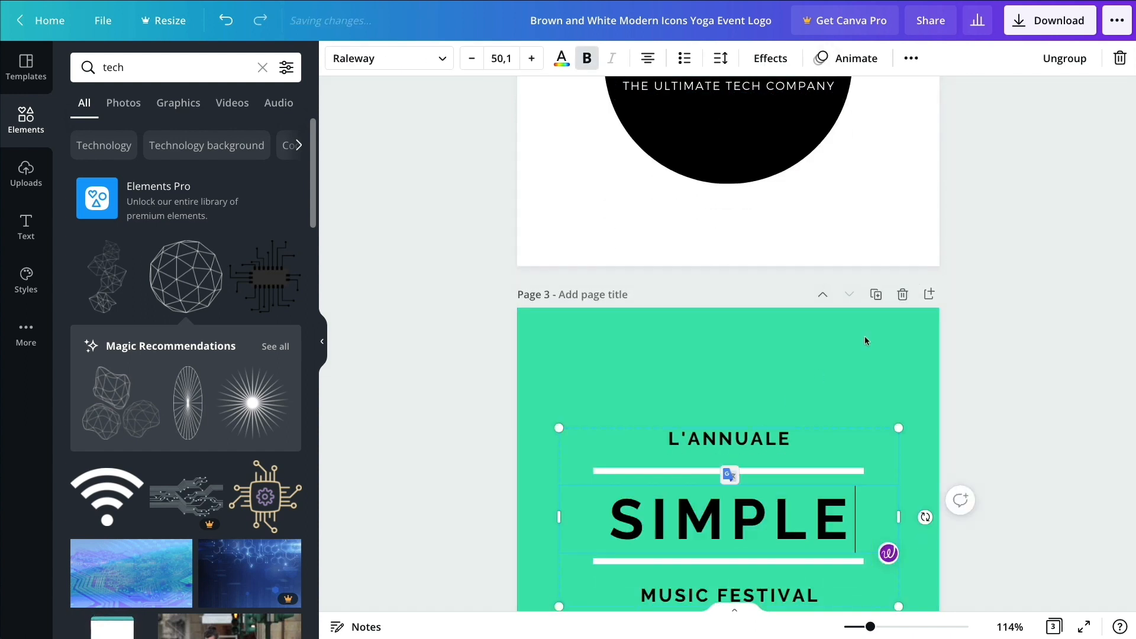
# Replace the L'ANNUALE line on page 3 with THE ULTIMATE, taken from the page 2 tagline.
pyautogui.scroll(-2, 867, 335)
pyautogui.scroll(3, 914, 311)
pyautogui.click(720, 181)
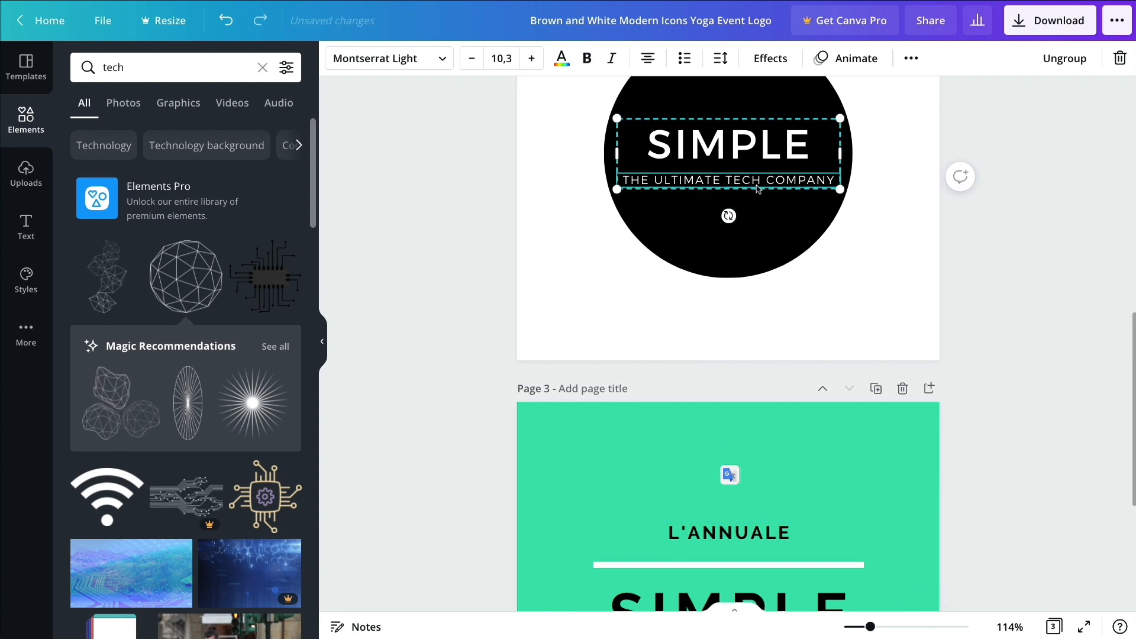
pyautogui.doubleClick(720, 181)
pyautogui.click(554, 181)
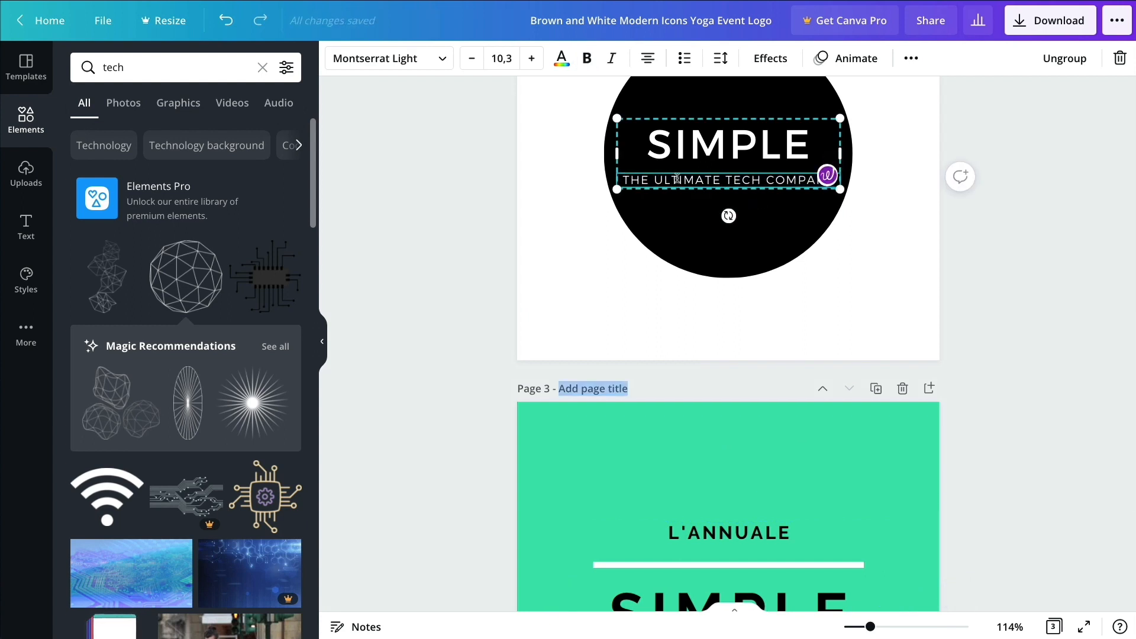
pyautogui.moveTo(721, 181); pyautogui.dragTo(631, 180)
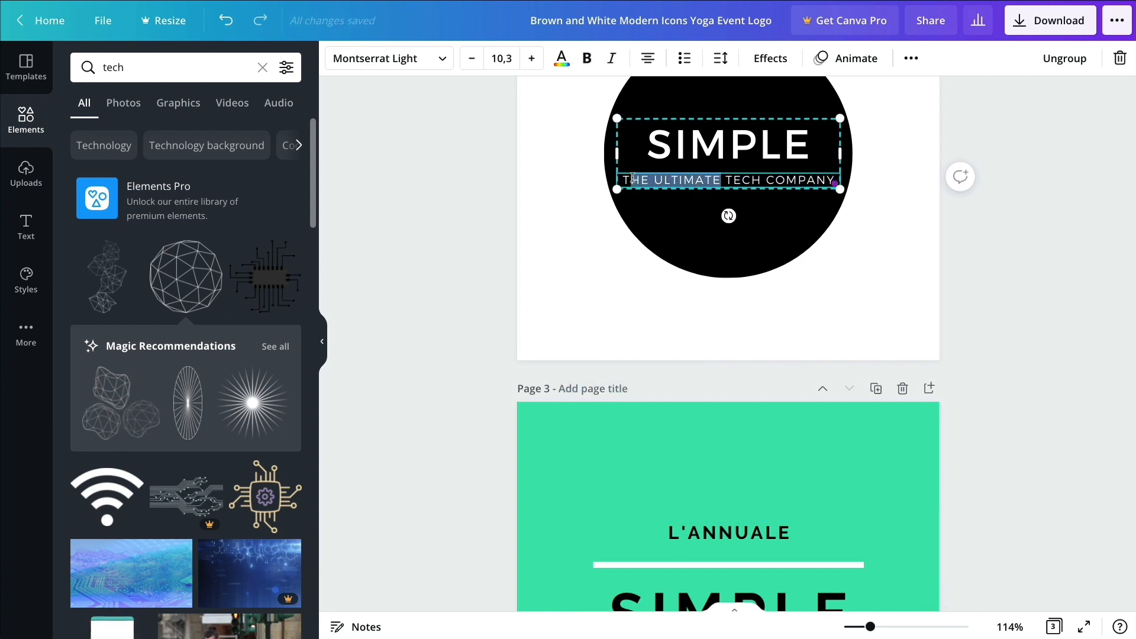
pyautogui.scroll(-3, 785, 331)
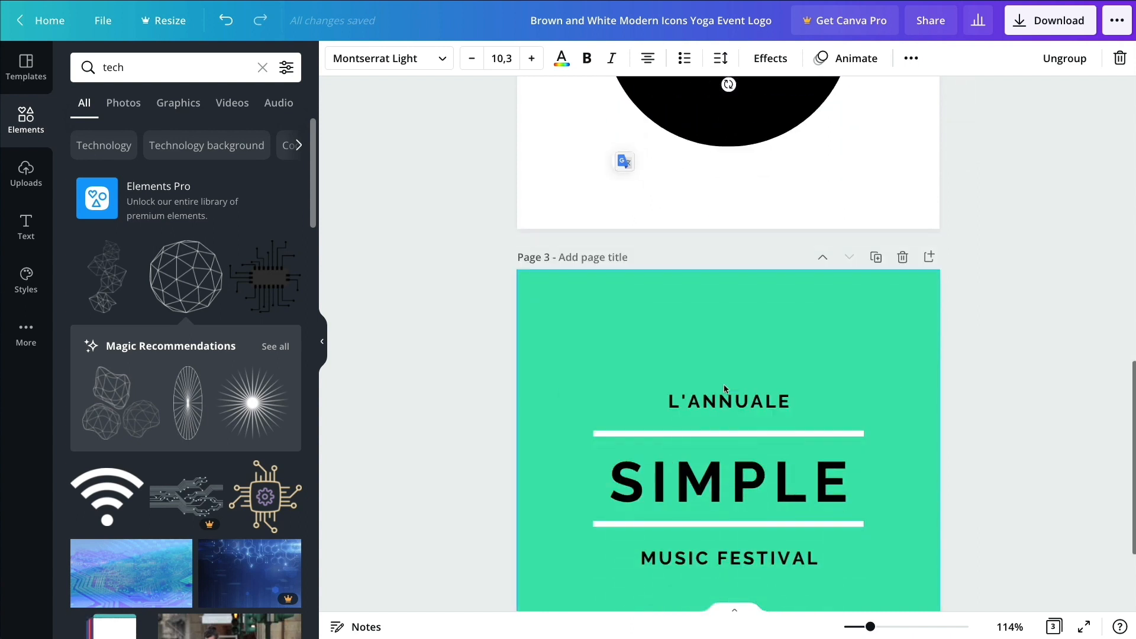
pyautogui.click(721, 401)
pyautogui.doubleClick(720, 402)
pyautogui.write('THE ULTIMATE')
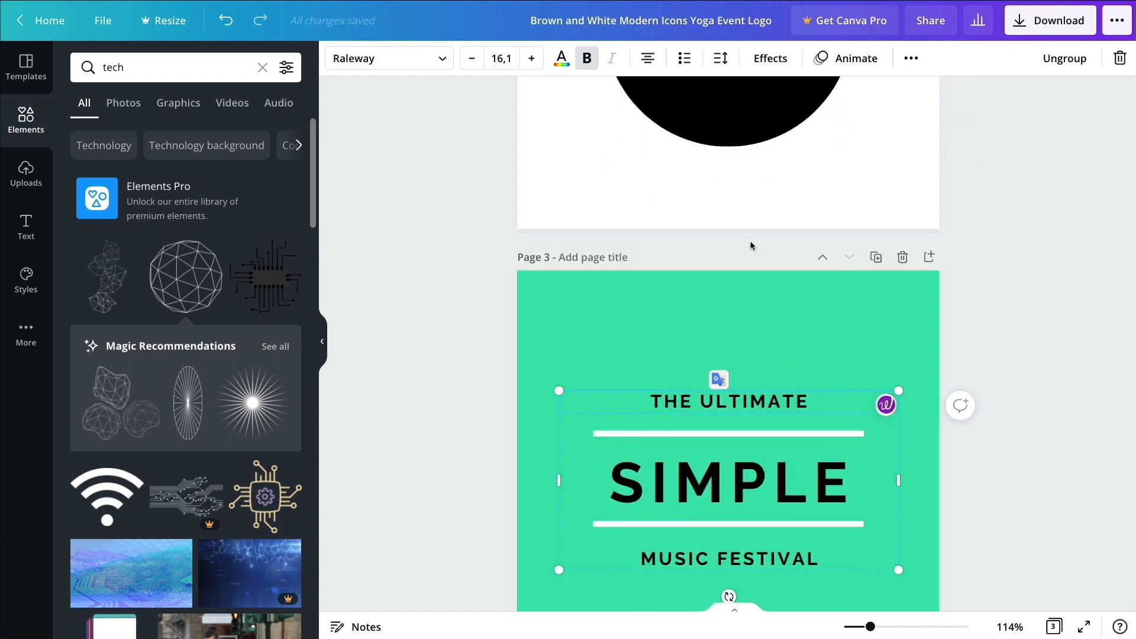
# Copy TECH COMPANY from the page 2 tagline and replace the MUSIC FESTIVAL line on page 3 with it.
pyautogui.scroll(2, 750, 245)
pyautogui.click(727, 169)
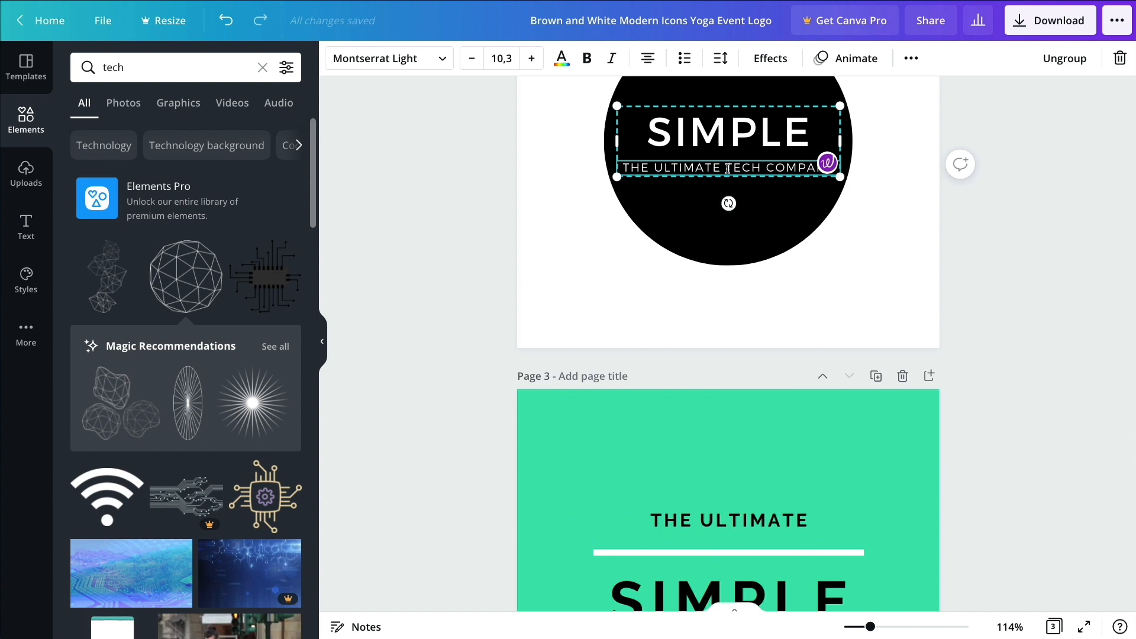
pyautogui.moveTo(728, 169); pyautogui.dragTo(831, 171)
pyautogui.hotkey('ctrl', 'c')
pyautogui.scroll(-5, 905, 266)
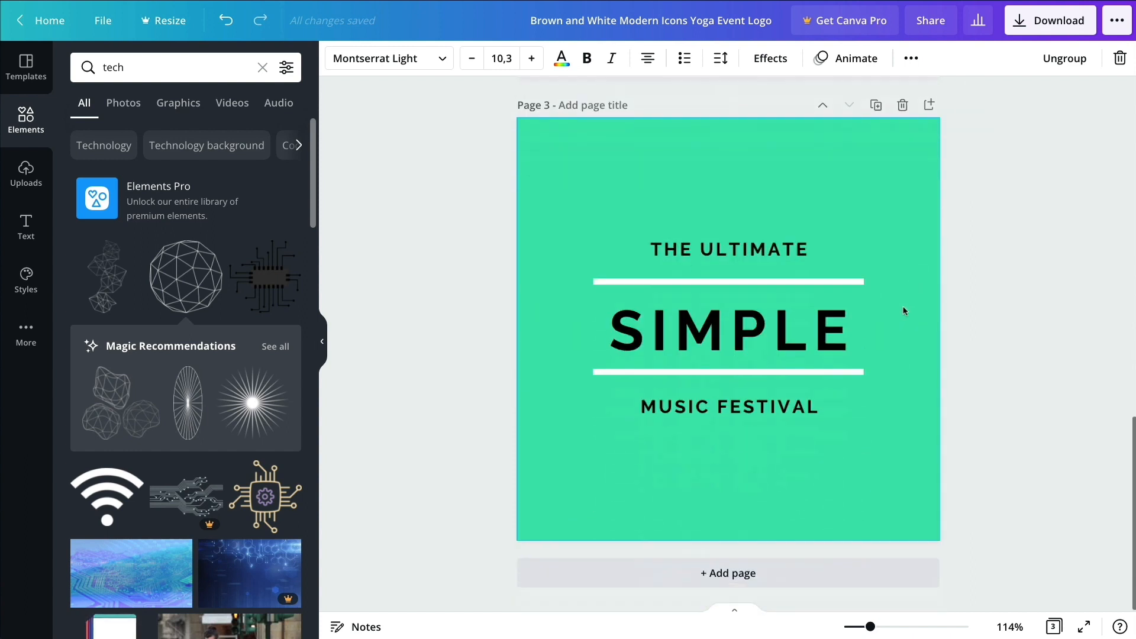
pyautogui.doubleClick(748, 405)
pyautogui.hotkey('ctrl', 'v')
pyautogui.click(871, 175)
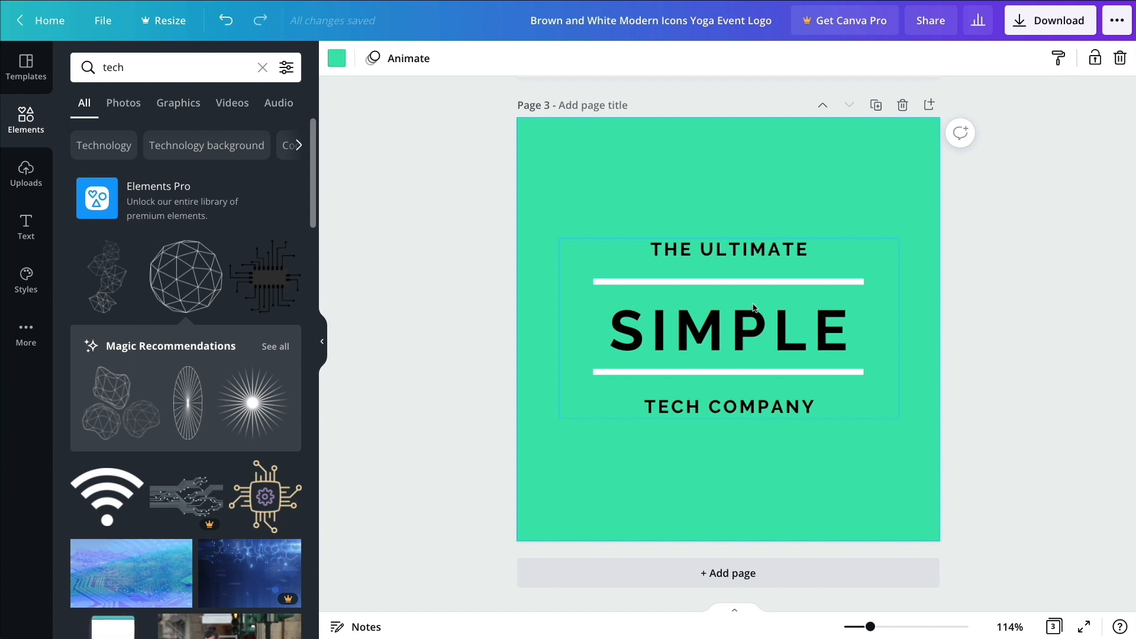
pyautogui.doubleClick(680, 314)
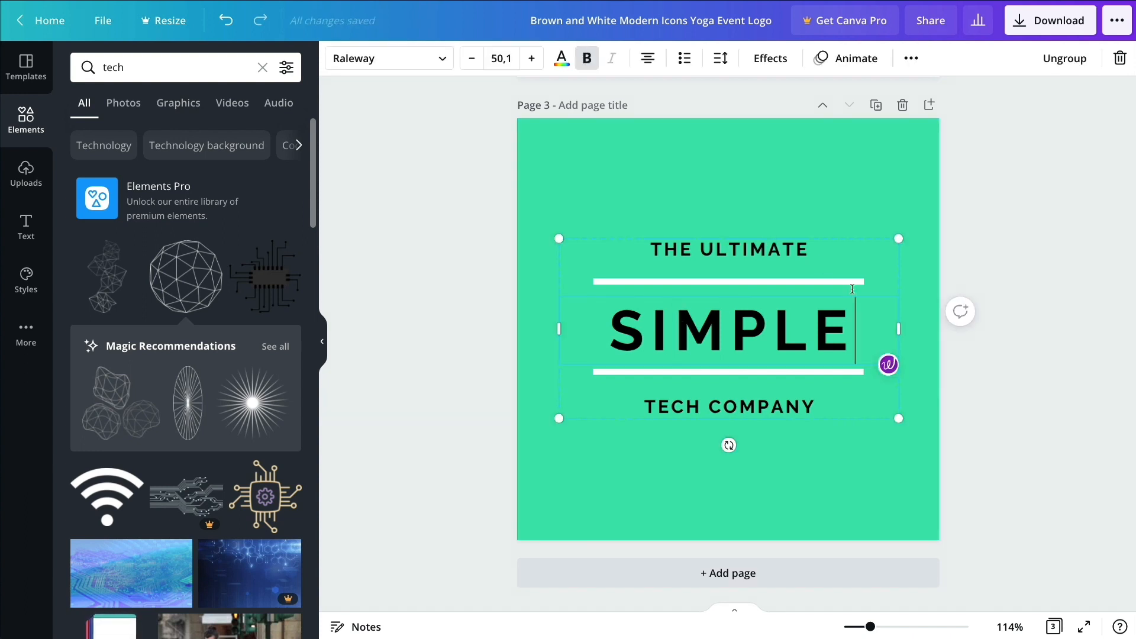
pyautogui.click(941, 287)
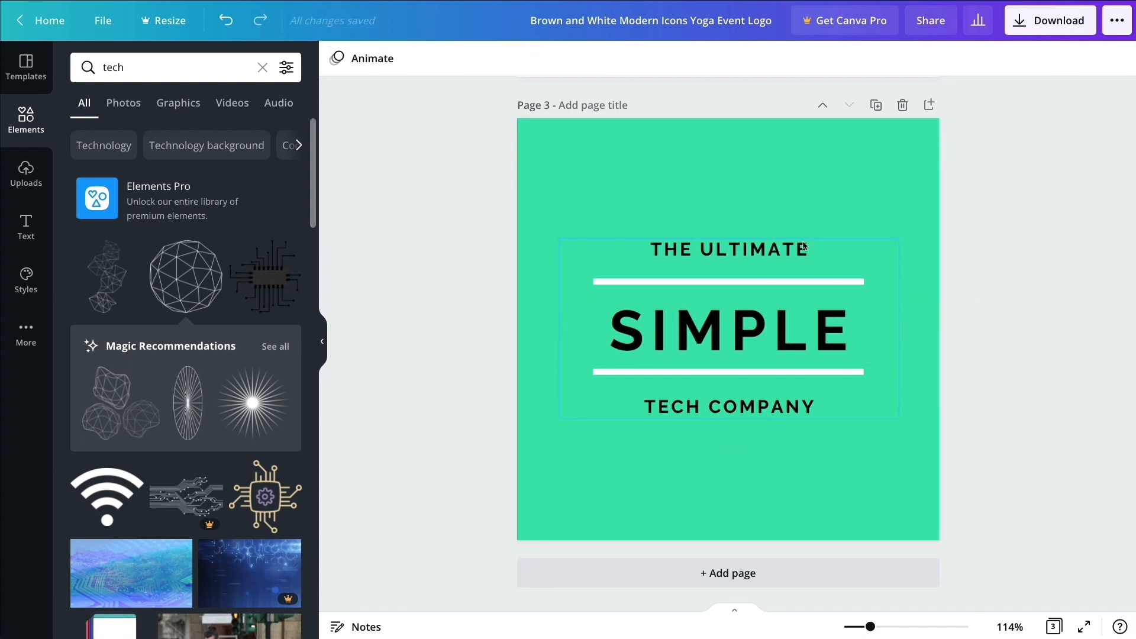
# Ungroup the page 3 text and remove the line above the SIMPLE title together with its text box.
pyautogui.click(782, 253)
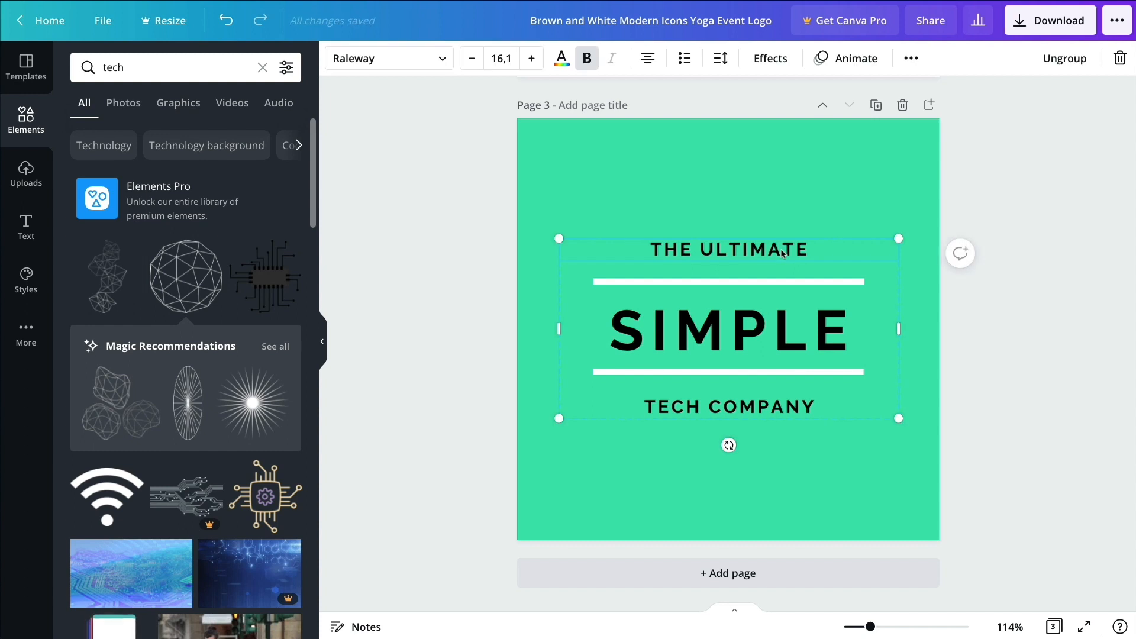
pyautogui.doubleClick(782, 253)
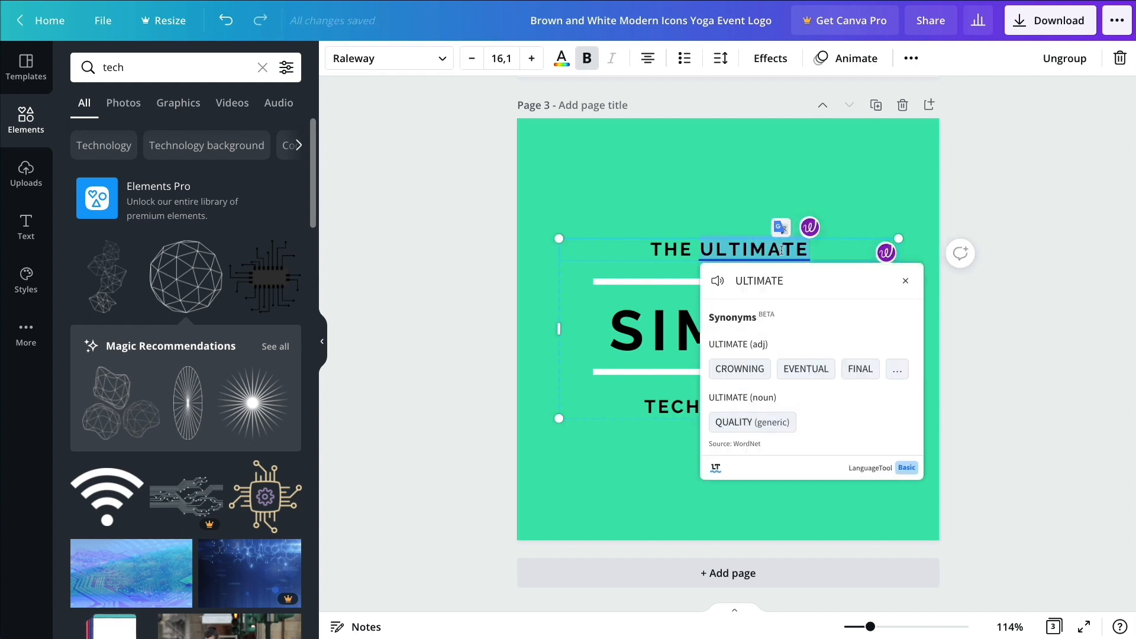
pyautogui.hotkey('ctrl', 'a')
pyautogui.press('BackSpace')
pyautogui.click(831, 208)
pyautogui.click(790, 243)
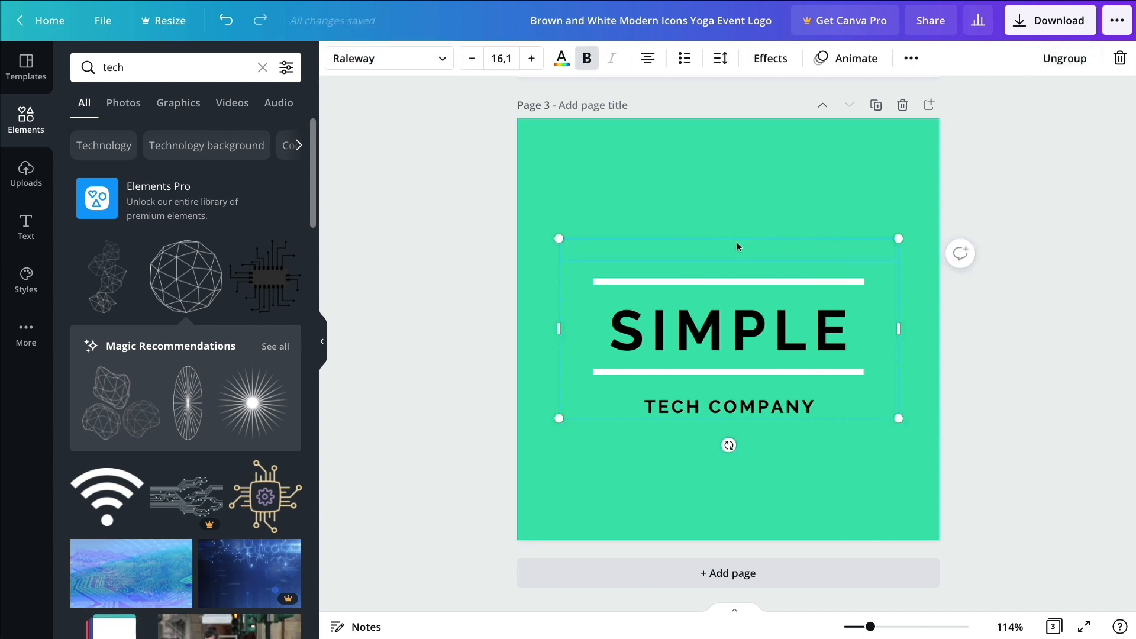
pyautogui.click(1068, 58)
pyautogui.click(821, 225)
pyautogui.click(791, 258)
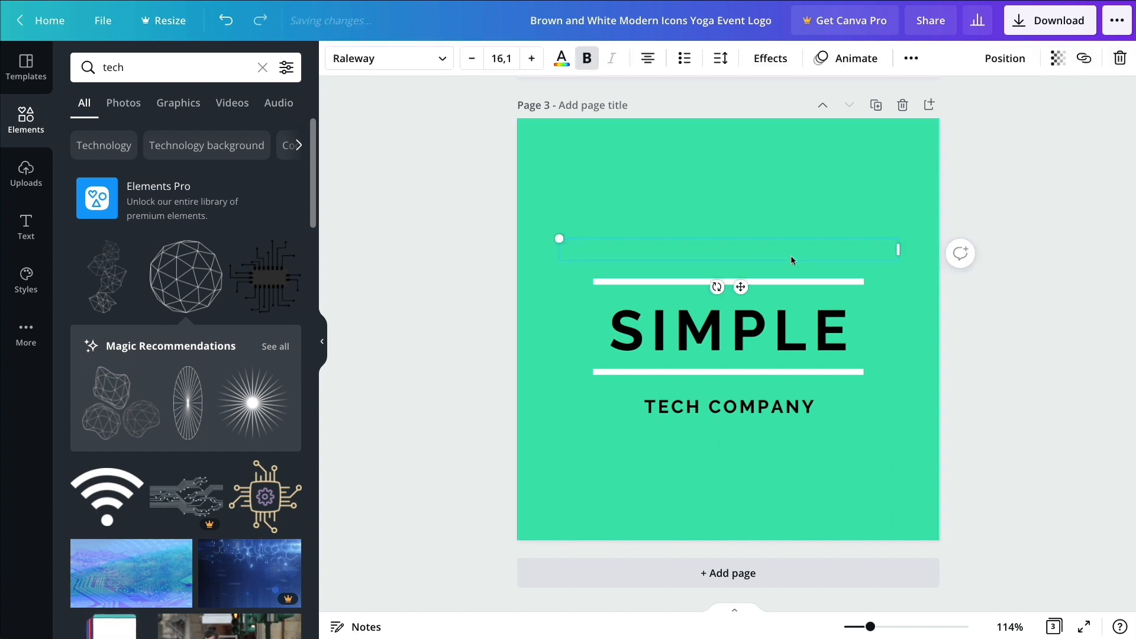
pyautogui.press('Delete')
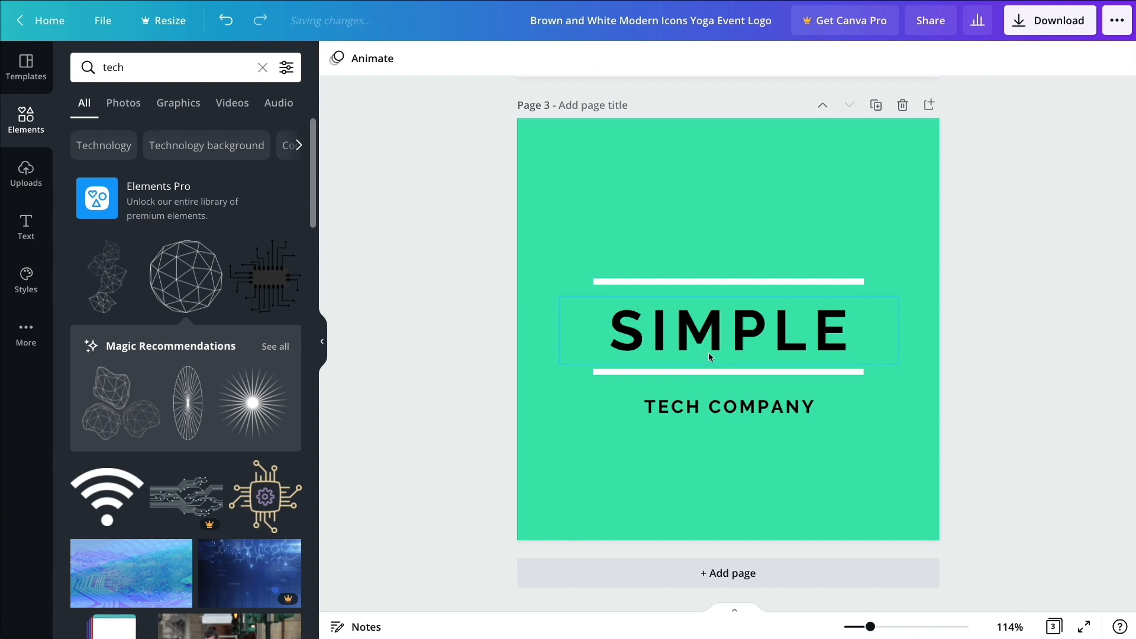
# Shift the SIMPLE title on page 3 up slightly so it sits midway between the two white lines.
pyautogui.click(704, 342)
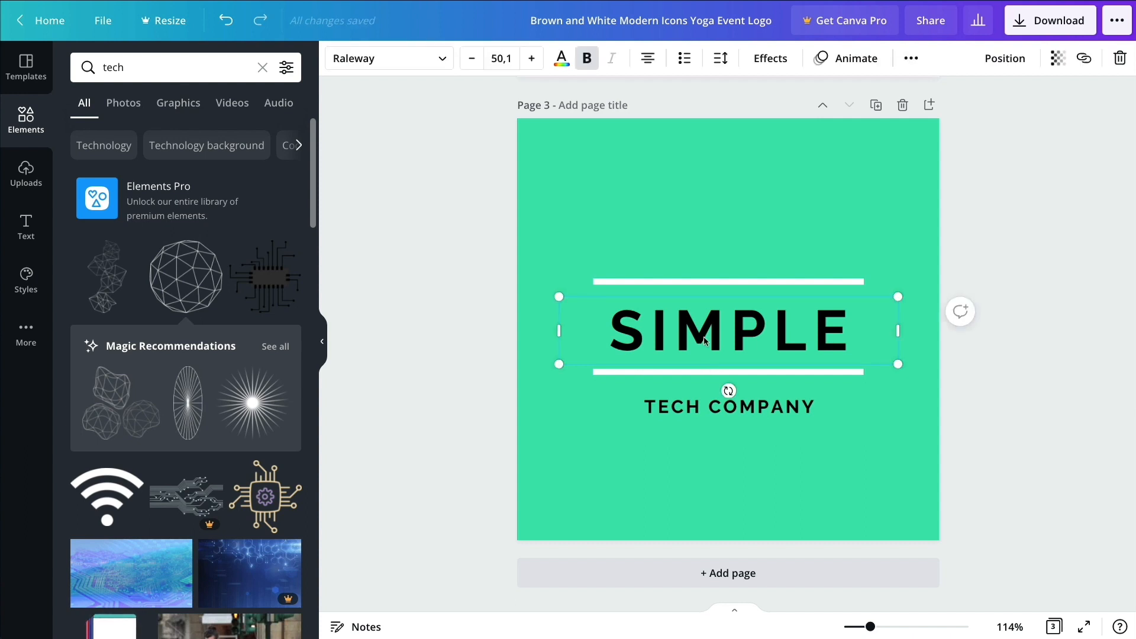
pyautogui.press('Up')
pyautogui.press('Up')
pyautogui.press('Up')
pyautogui.press('Up')
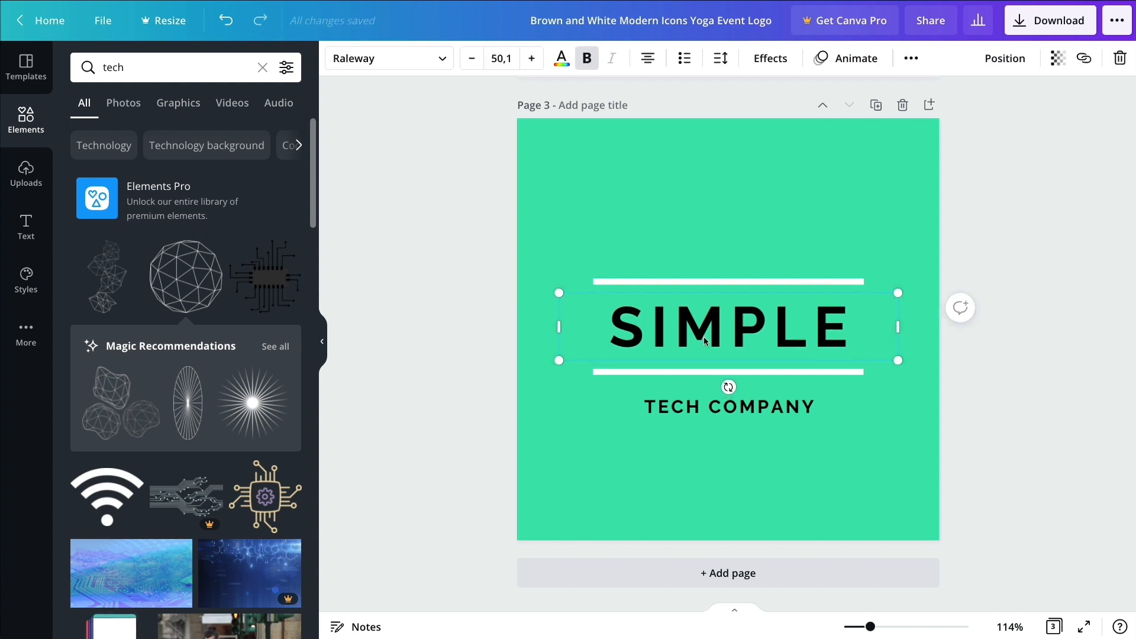
pyautogui.click(785, 214)
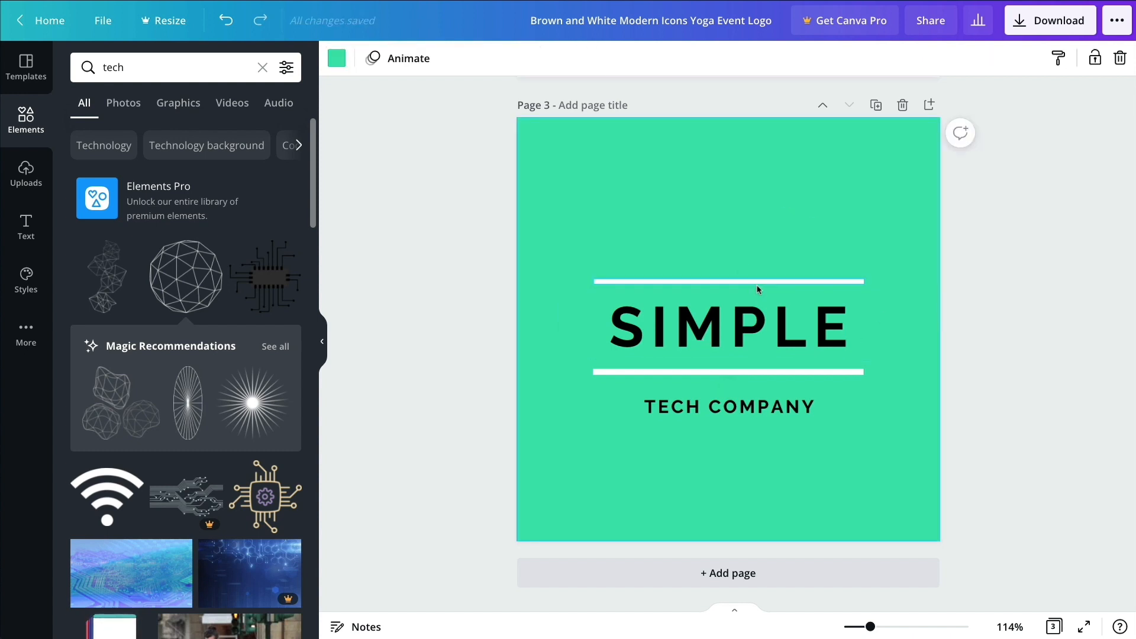
pyautogui.click(750, 329)
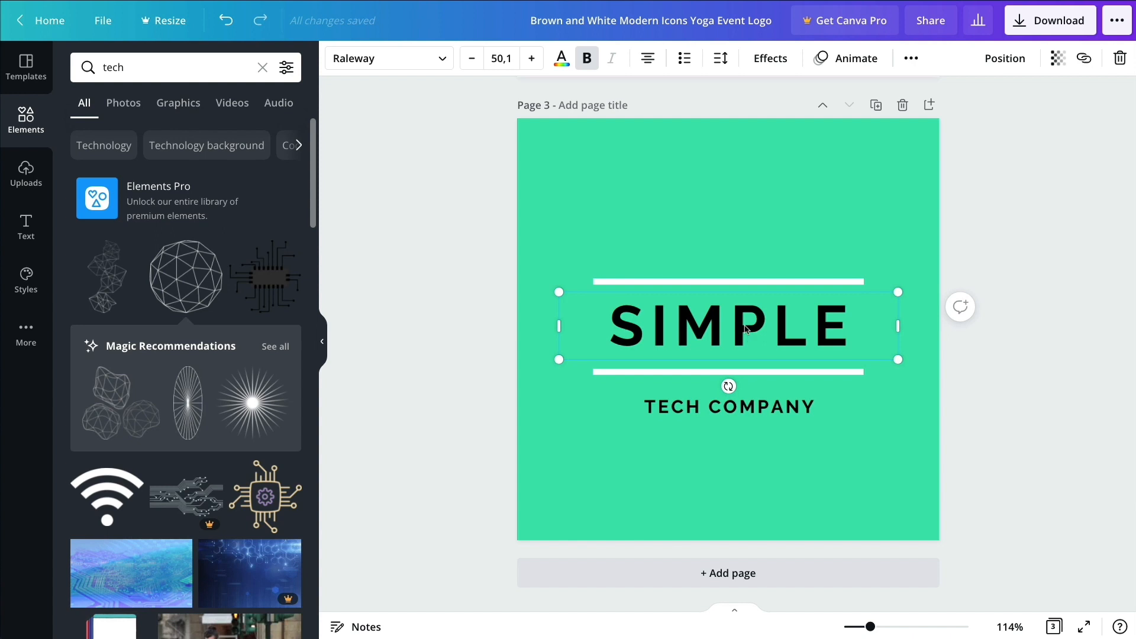
pyautogui.click(766, 211)
pyautogui.moveTo(746, 325); pyautogui.dragTo(747, 327)
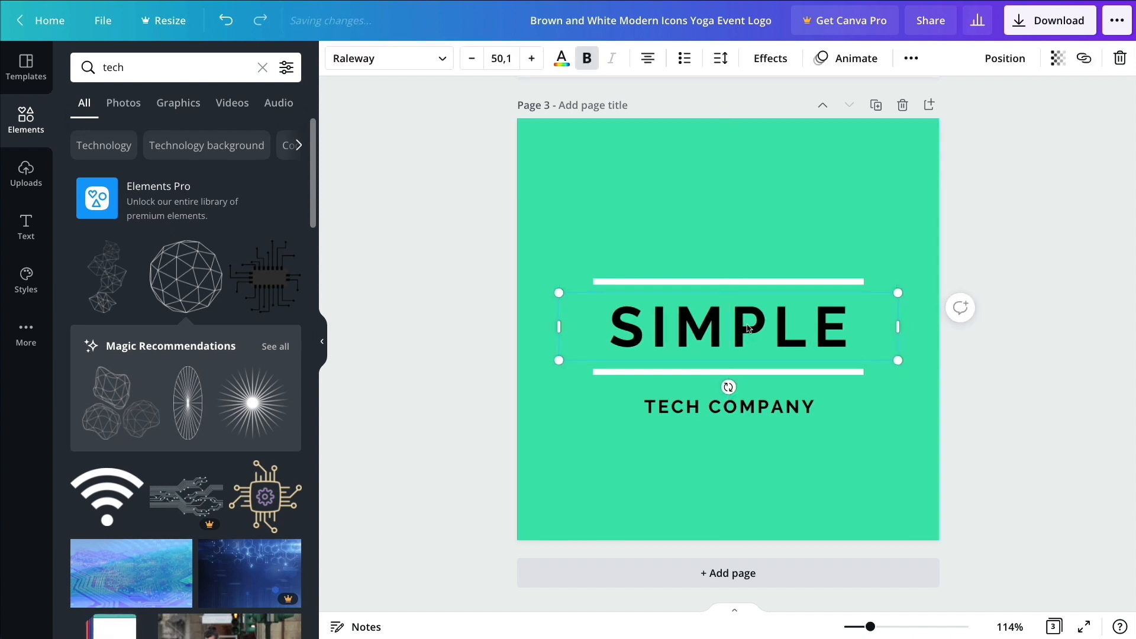
# Set the page 3 background to the purple from the document colours.
pyautogui.click(725, 176)
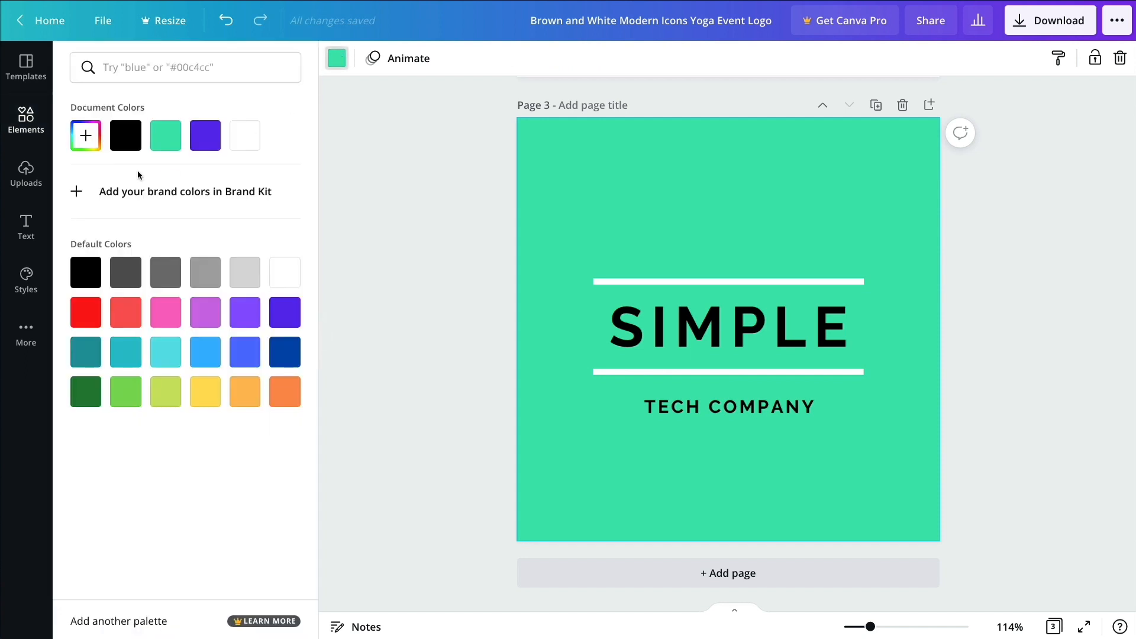
pyautogui.click(209, 141)
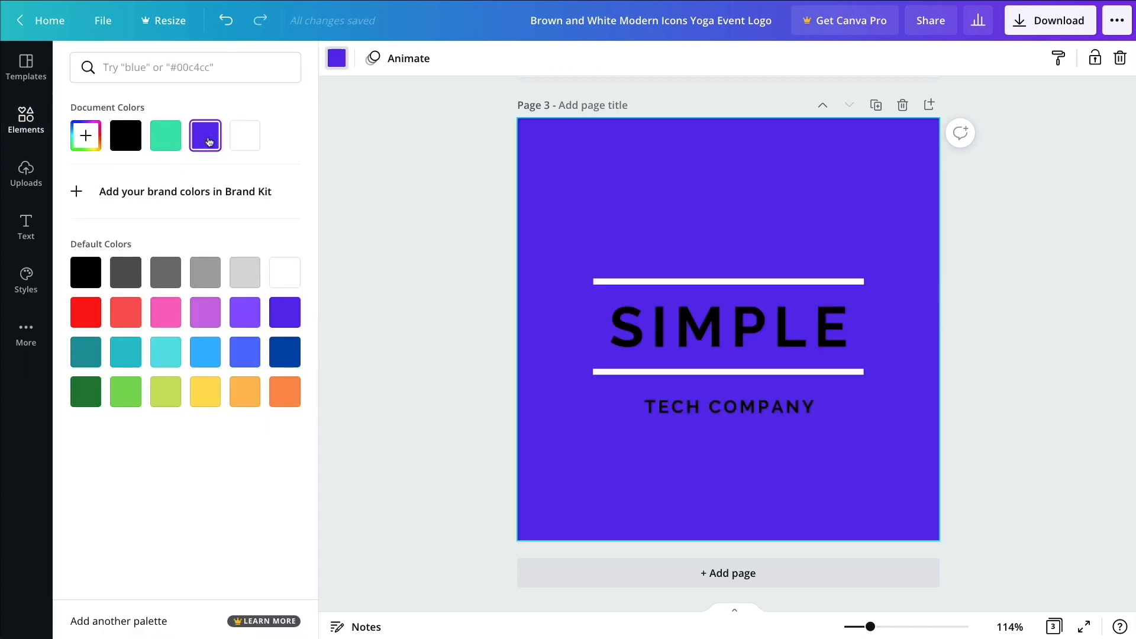
# Change the SIMPLE title and the TECH COMPANY tagline on page 3 to white.
pyautogui.click(745, 332)
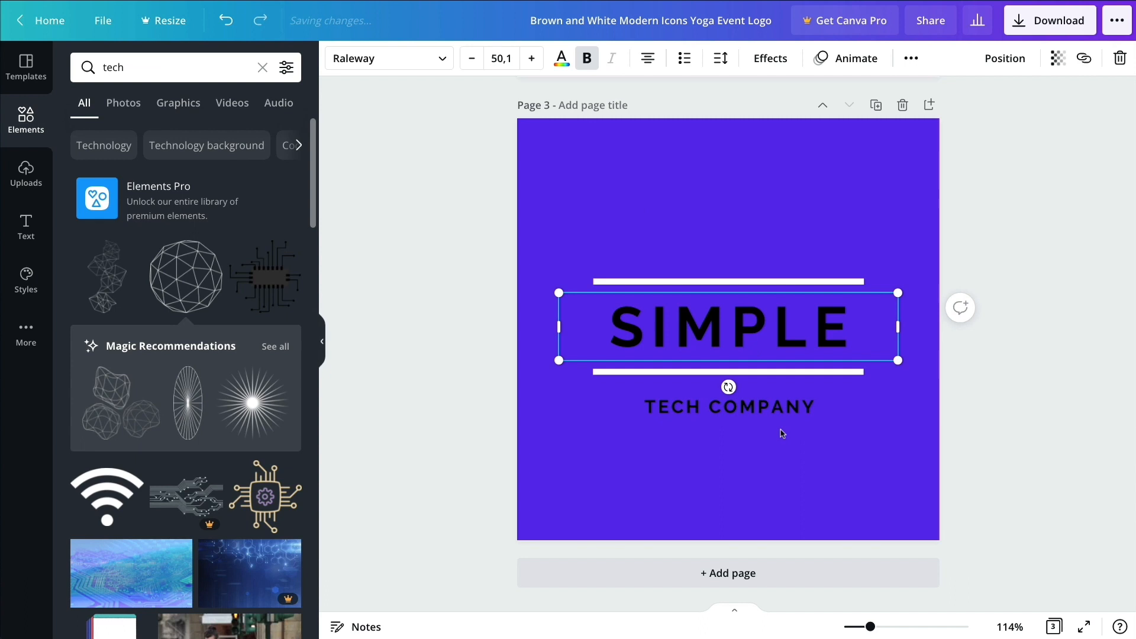
pyautogui.keyDown('shift'); pyautogui.click(778, 417); pyautogui.keyUp('shift')
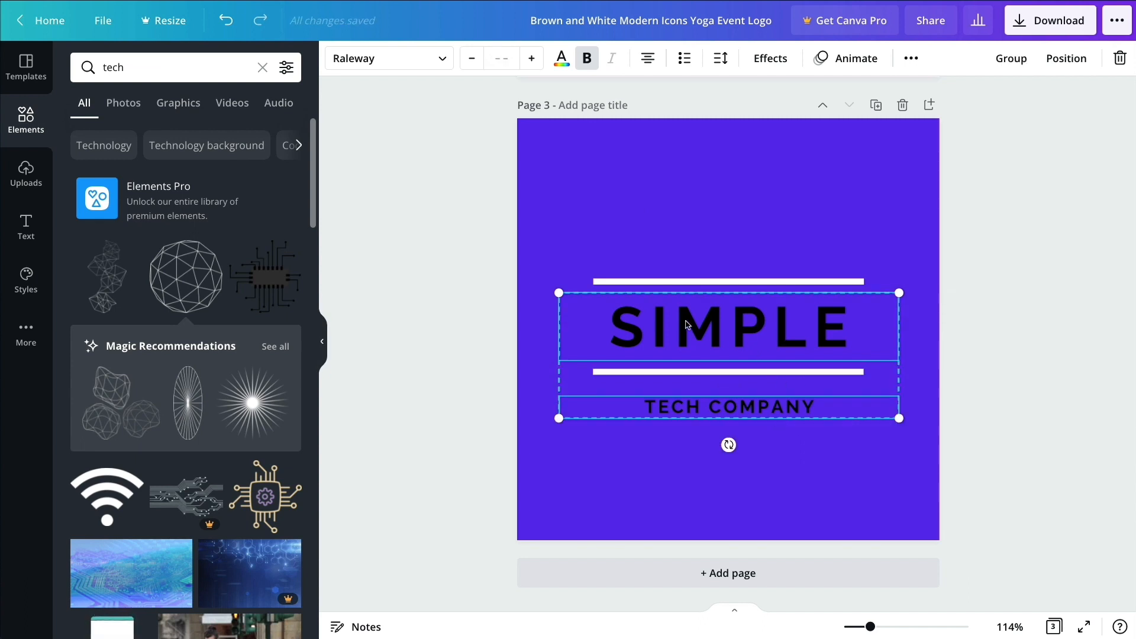
pyautogui.click(562, 59)
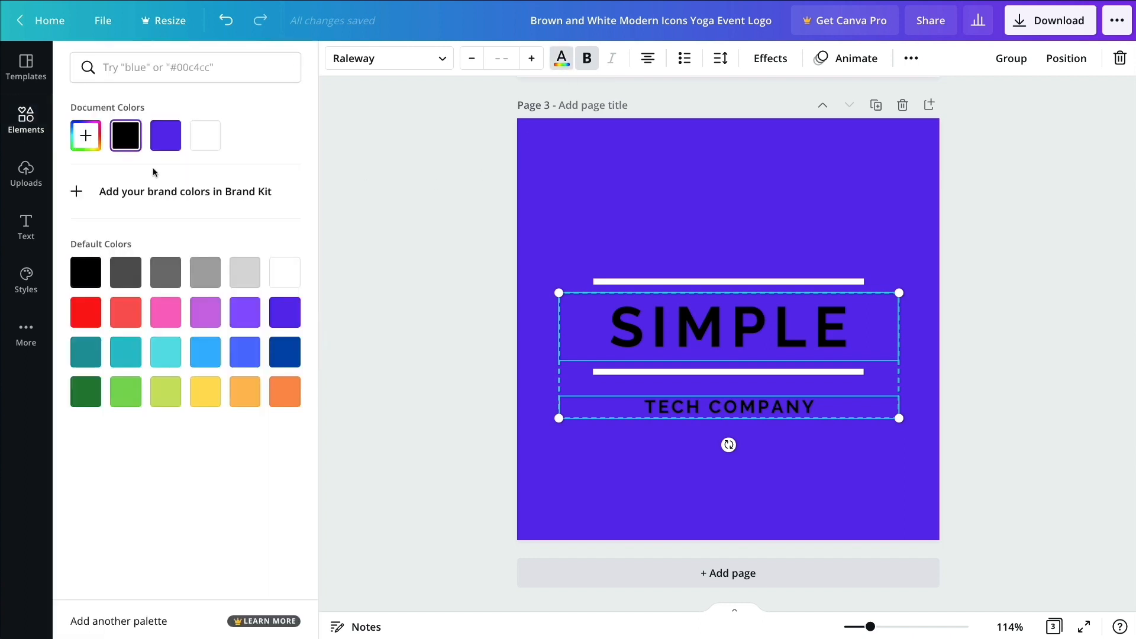
pyautogui.click(284, 272)
pyautogui.click(703, 208)
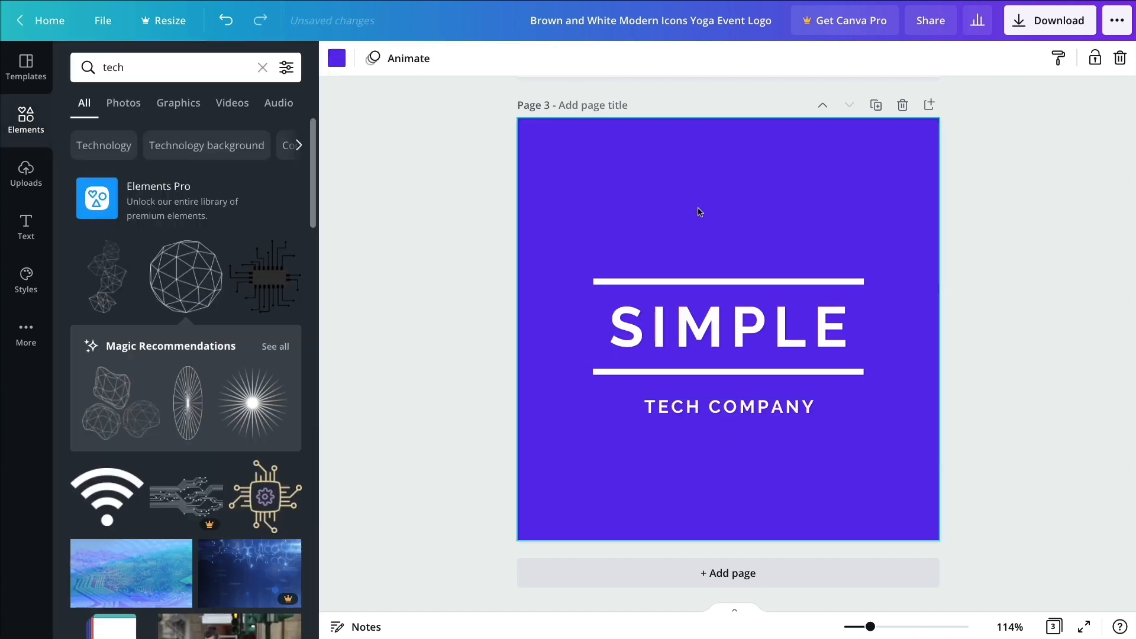
# Nudge the two lines, the SIMPLE title and the tagline on page 3 together slightly upward, towards the page's vertical centre.
pyautogui.click(743, 282)
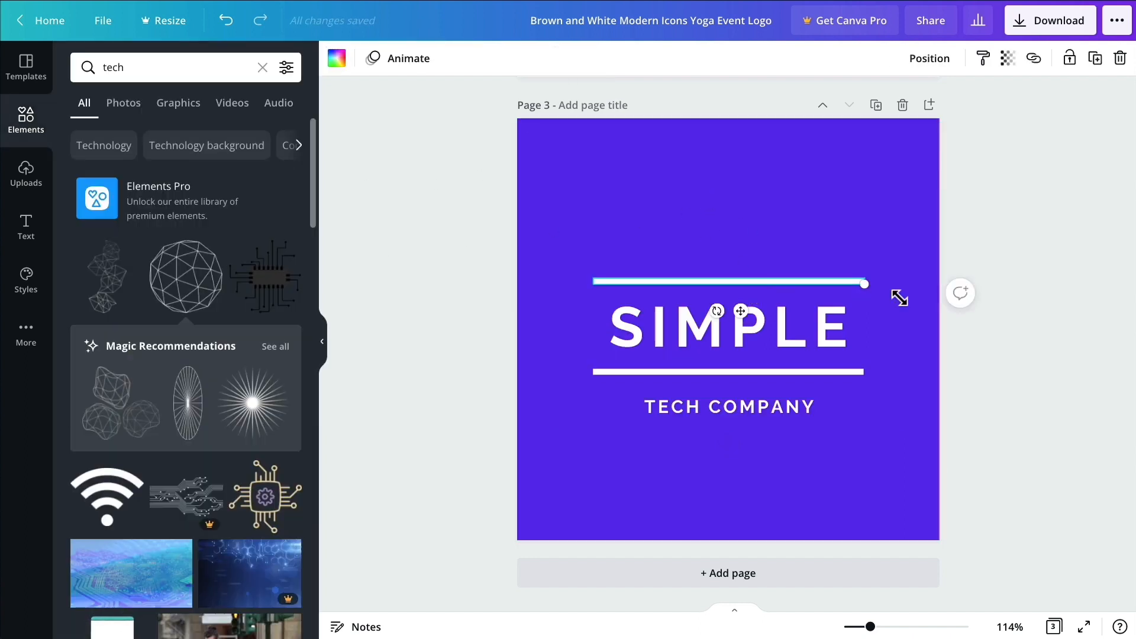
pyautogui.click(791, 206)
pyautogui.moveTo(581, 223); pyautogui.dragTo(949, 472)
pyautogui.hotkey('shift', 'Right')
pyautogui.hotkey('shift', 'Left')
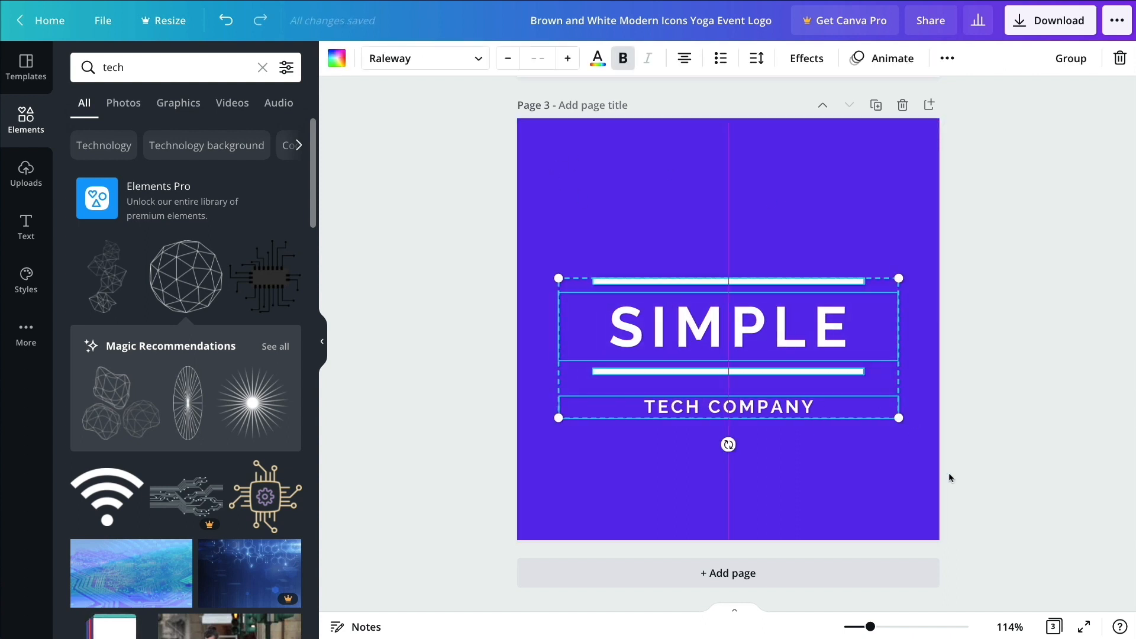
pyautogui.hotkey('shift', 'Up')
pyautogui.press('Up')
pyautogui.press('Up')
pyautogui.press('Up')
pyautogui.press('Up')
pyautogui.press('Up')
pyautogui.press('Up')
pyautogui.press('Up')
pyautogui.press('Up')
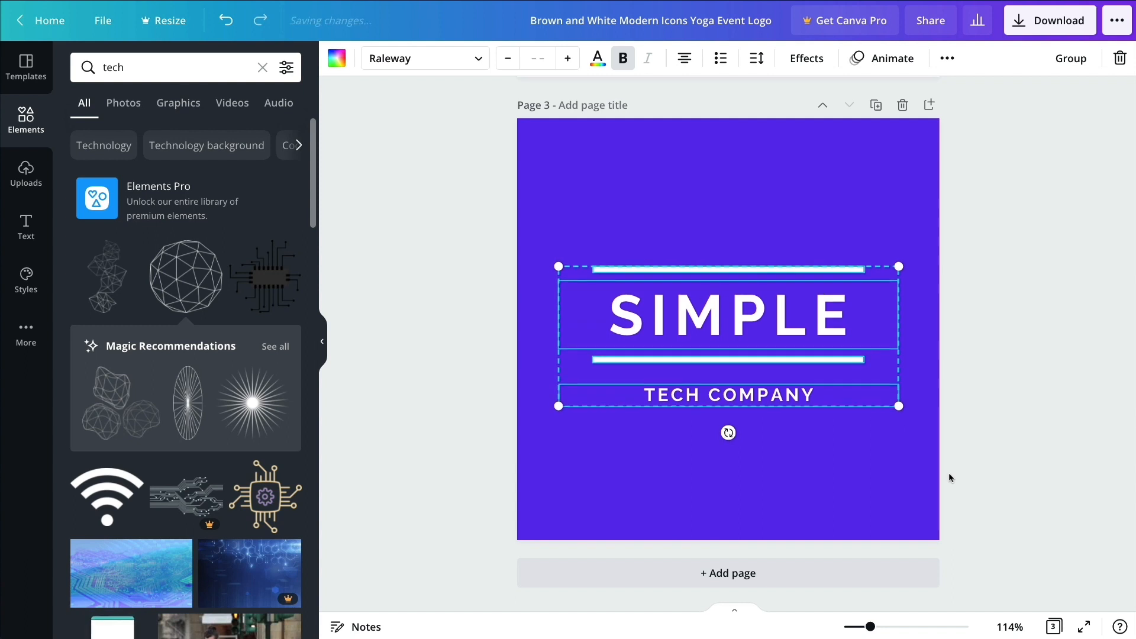
pyautogui.click(819, 497)
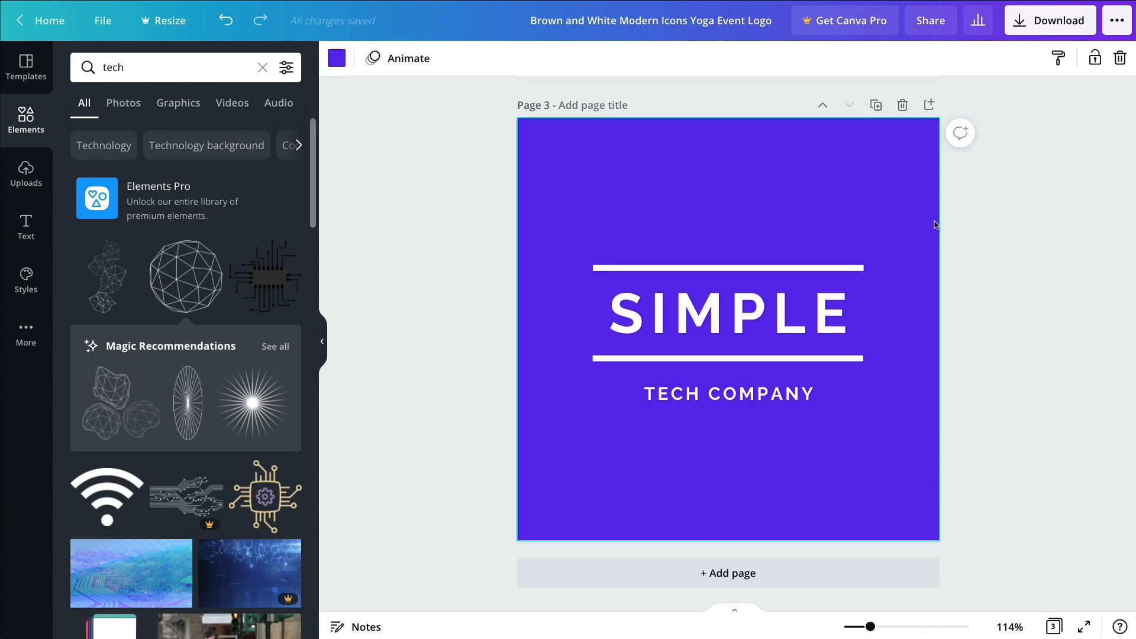
# Set the page 2 background behind the black circle to the purple from the document colours.
pyautogui.scroll(12, 935, 225)
pyautogui.scroll(3, 936, 225)
pyautogui.scroll(-6, 996, 236)
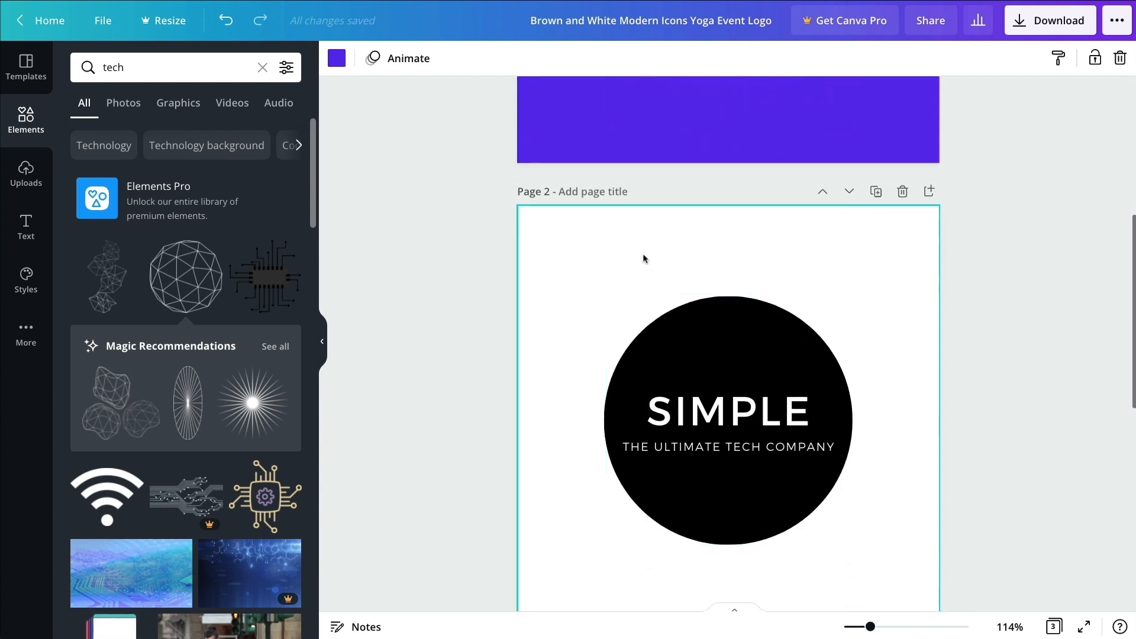
pyautogui.click(639, 252)
pyautogui.click(1031, 182)
pyautogui.click(634, 271)
pyautogui.click(336, 58)
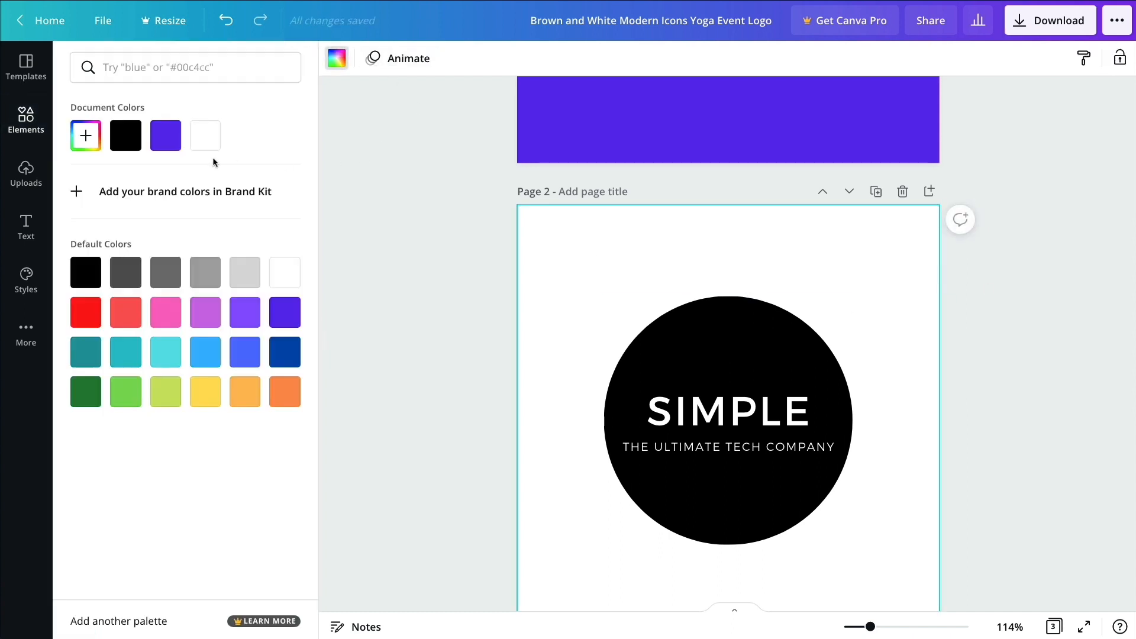
pyautogui.click(174, 147)
pyautogui.click(464, 256)
# Review the finished pages, open the download settings and check the available file types, keeping PNG.
pyautogui.scroll(5, 464, 256)
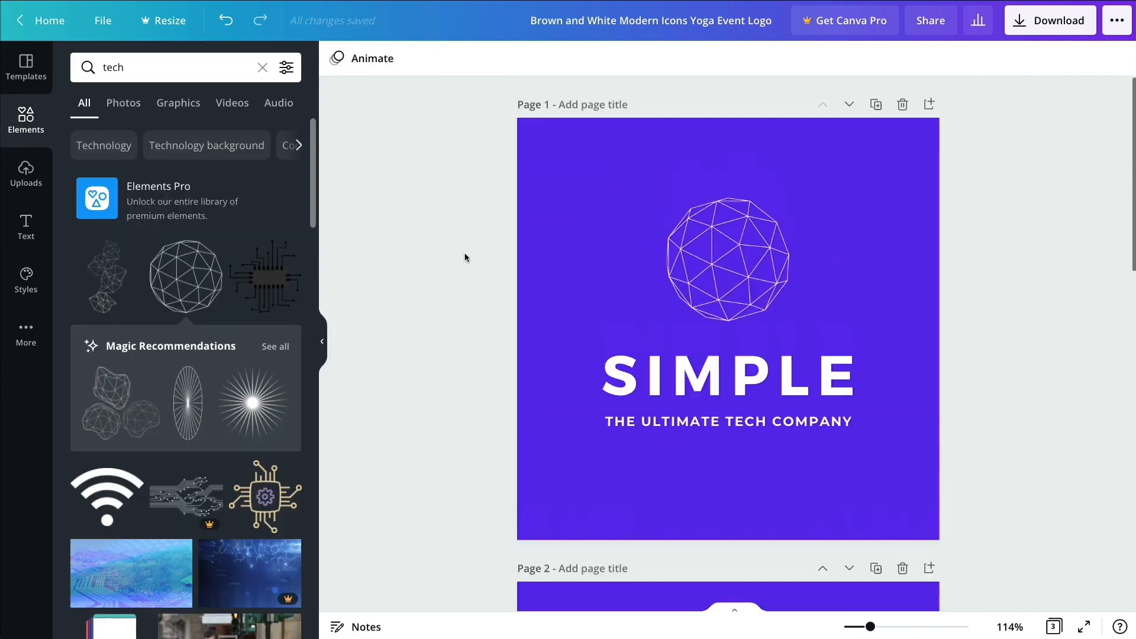
pyautogui.scroll(-10, 1034, 300)
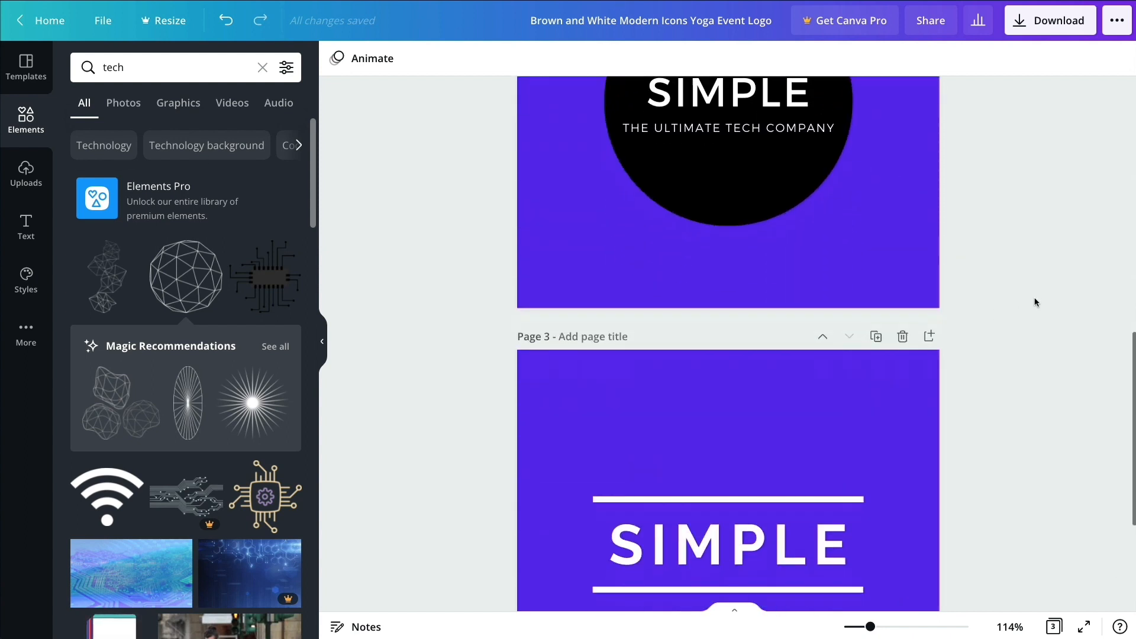
pyautogui.scroll(-4, 1034, 301)
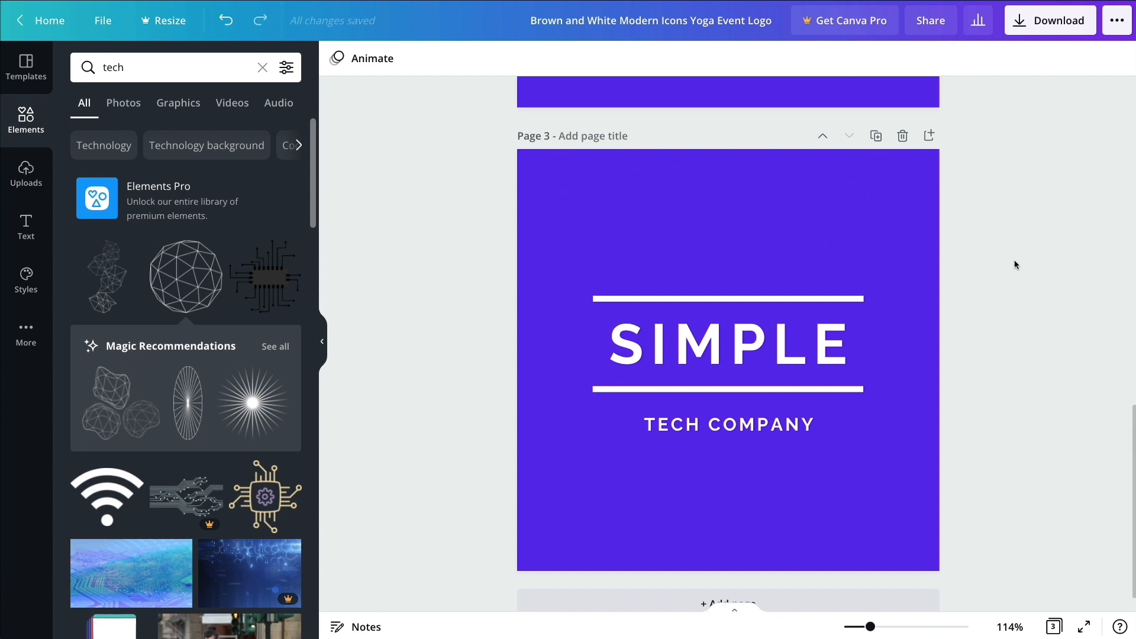
pyautogui.click(1044, 23)
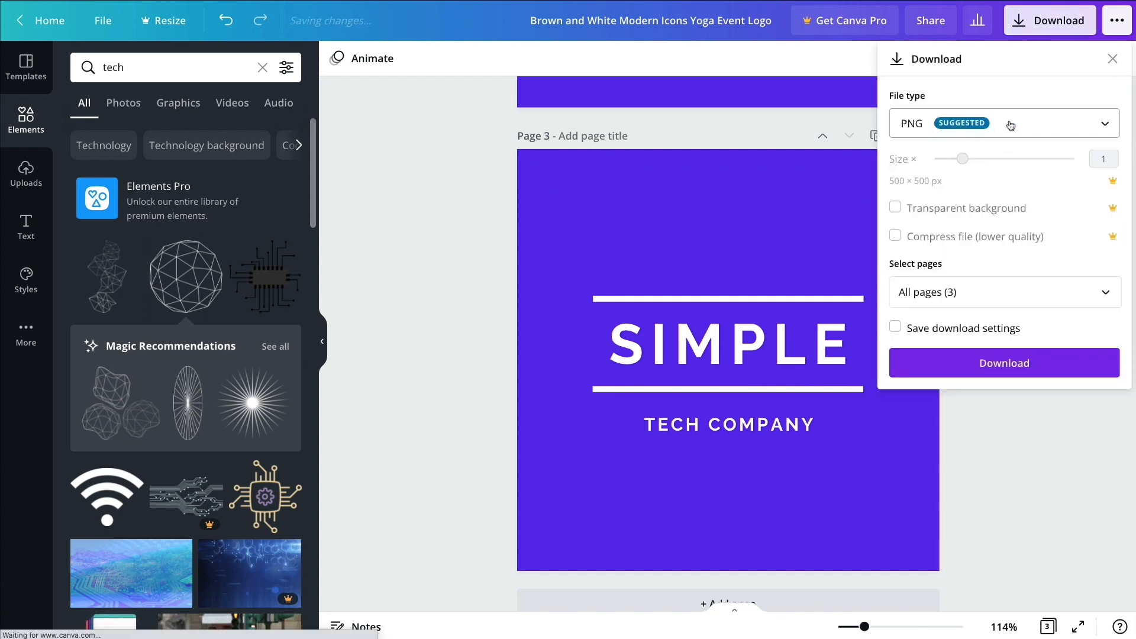
pyautogui.click(1010, 125)
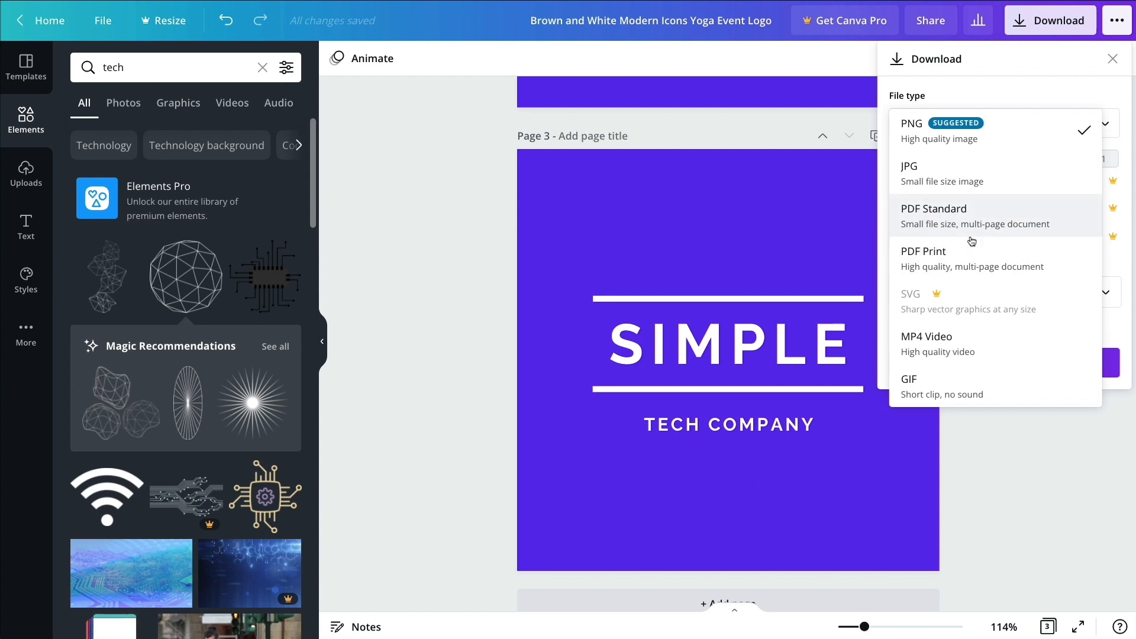
pyautogui.click(1025, 85)
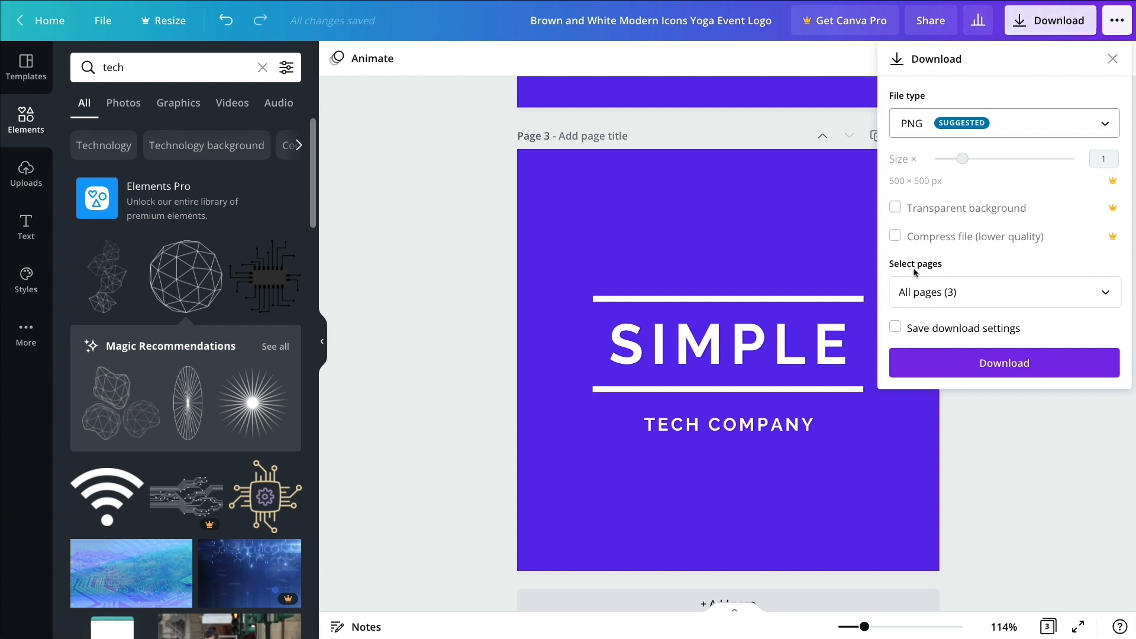
# Limit the download to pages 1 and 3 and download them as PNG.
pyautogui.click(953, 290)
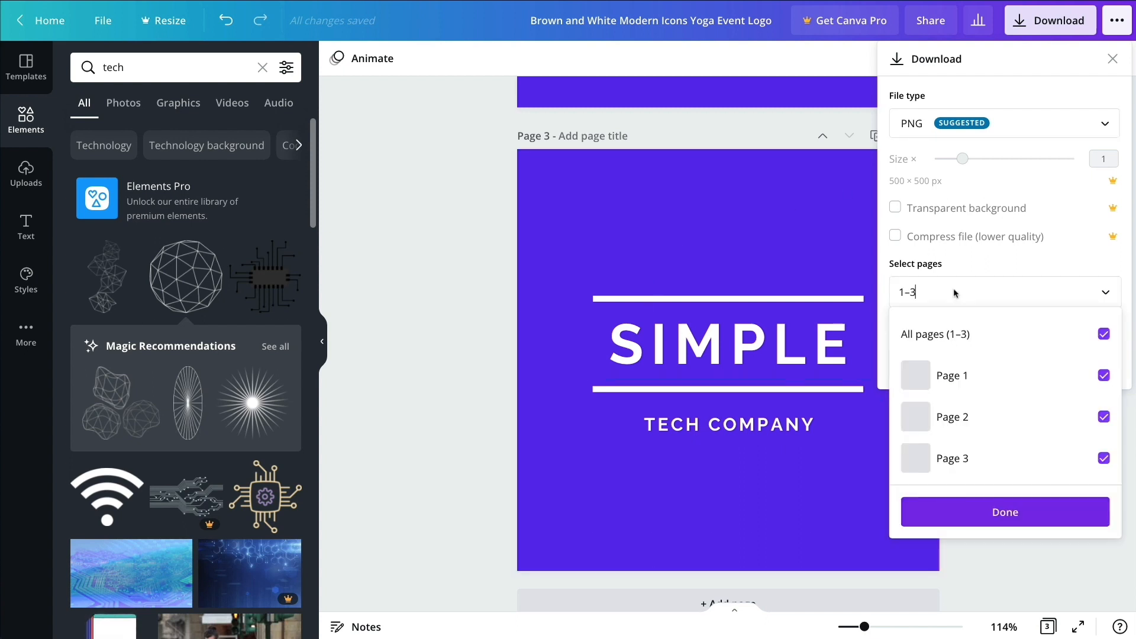
pyautogui.click(1104, 375)
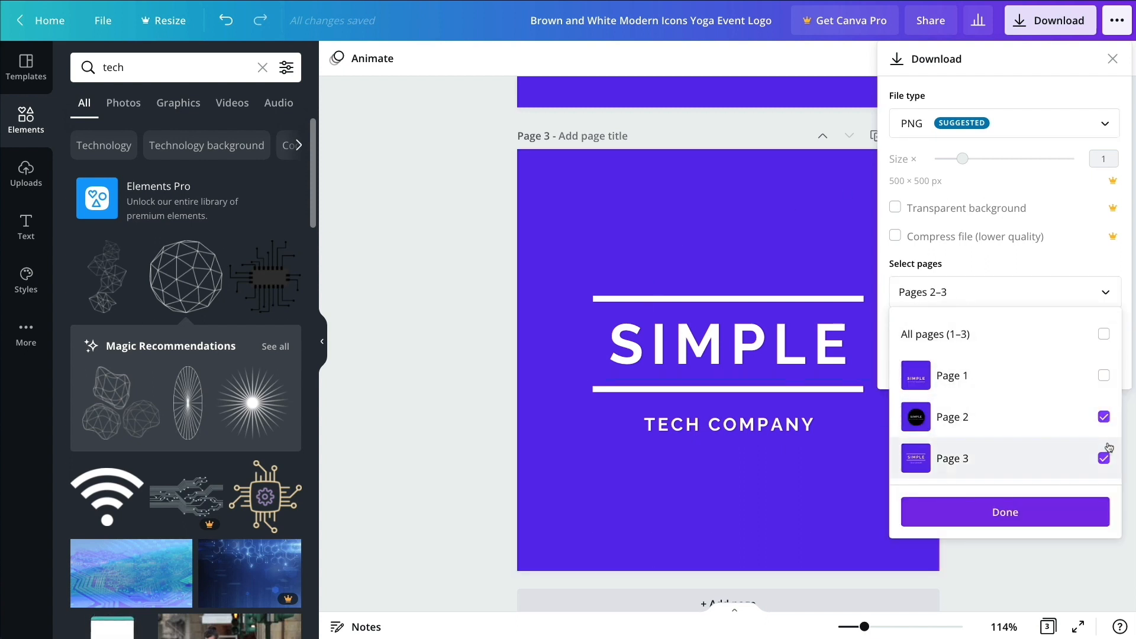
pyautogui.click(1104, 418)
pyautogui.click(1104, 417)
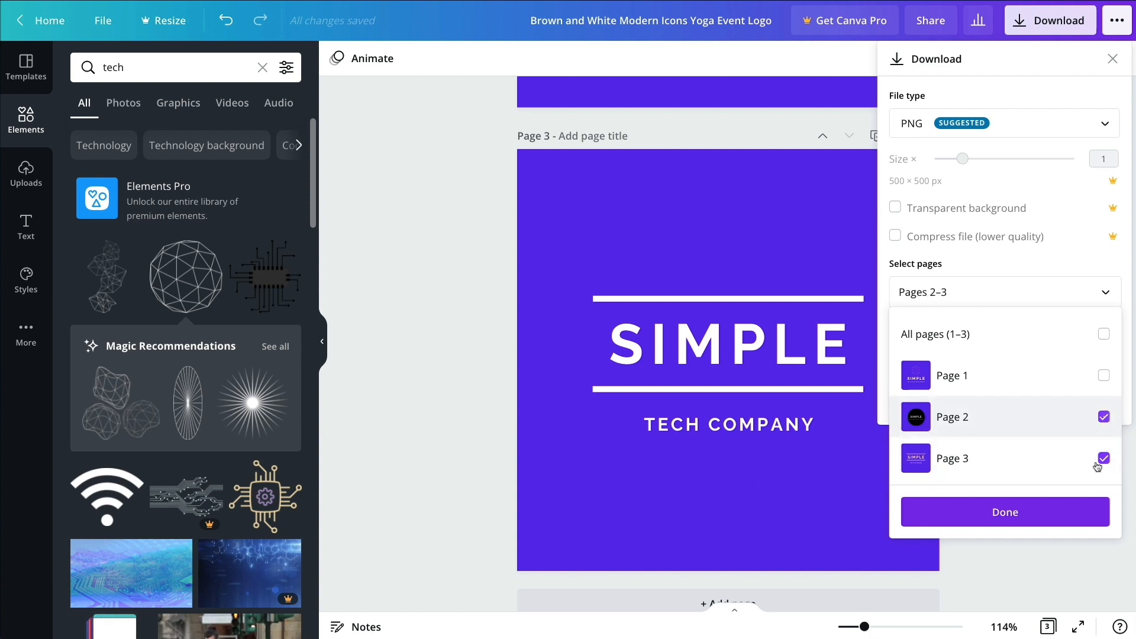
pyautogui.click(1104, 418)
pyautogui.click(1104, 376)
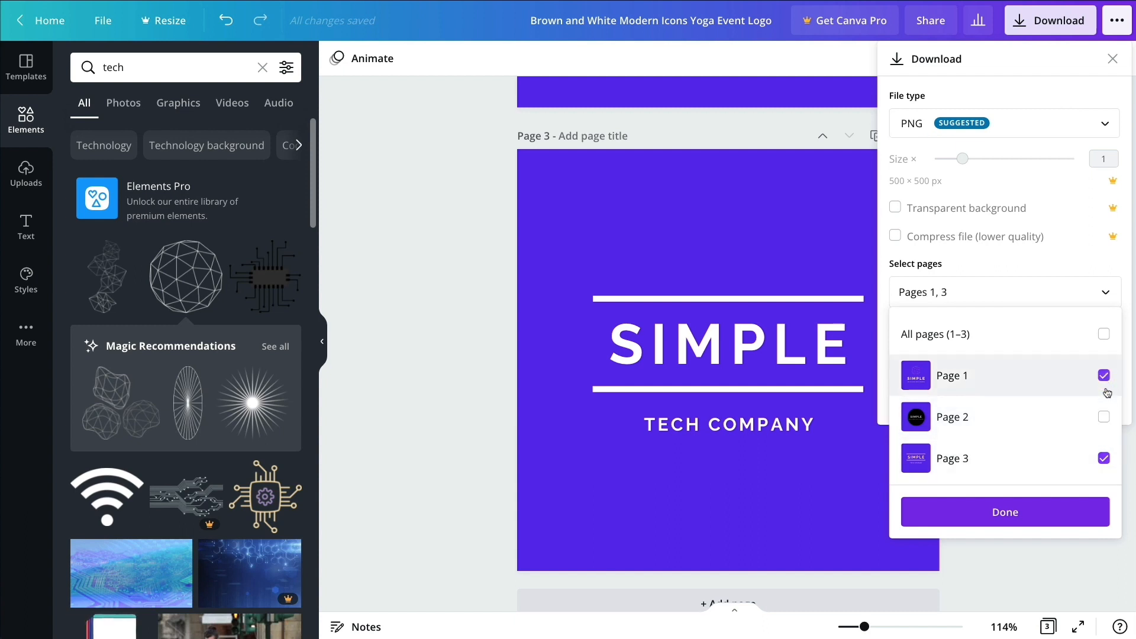
pyautogui.click(1014, 511)
pyautogui.click(1006, 363)
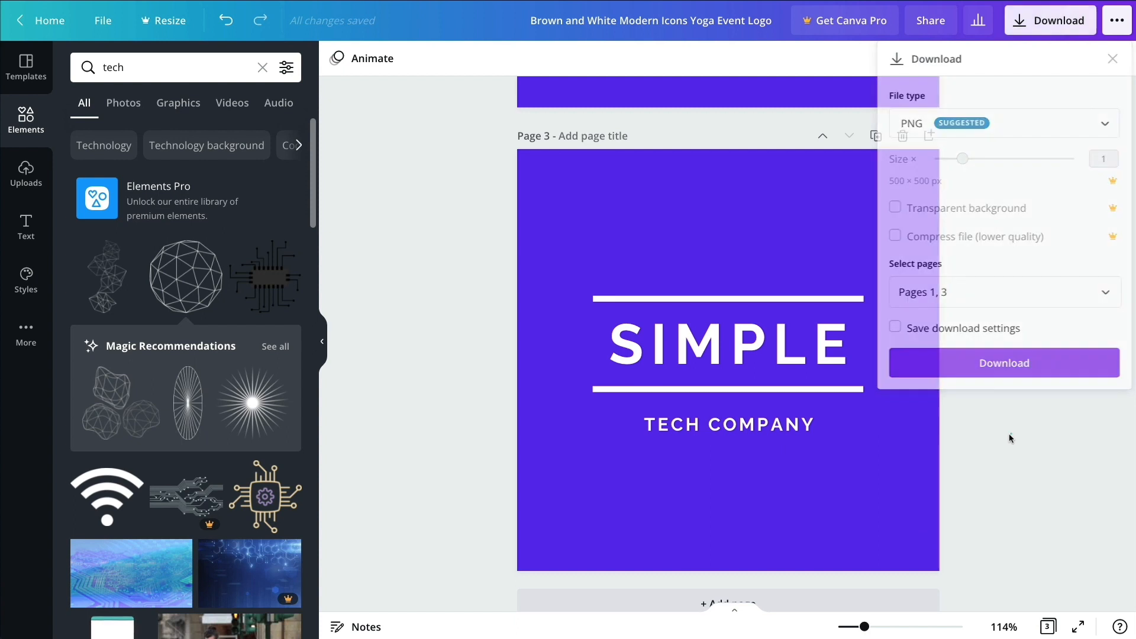
# Copy a share link that lets others edit the design, and return to page 1.
pyautogui.scroll(5, 877, 154)
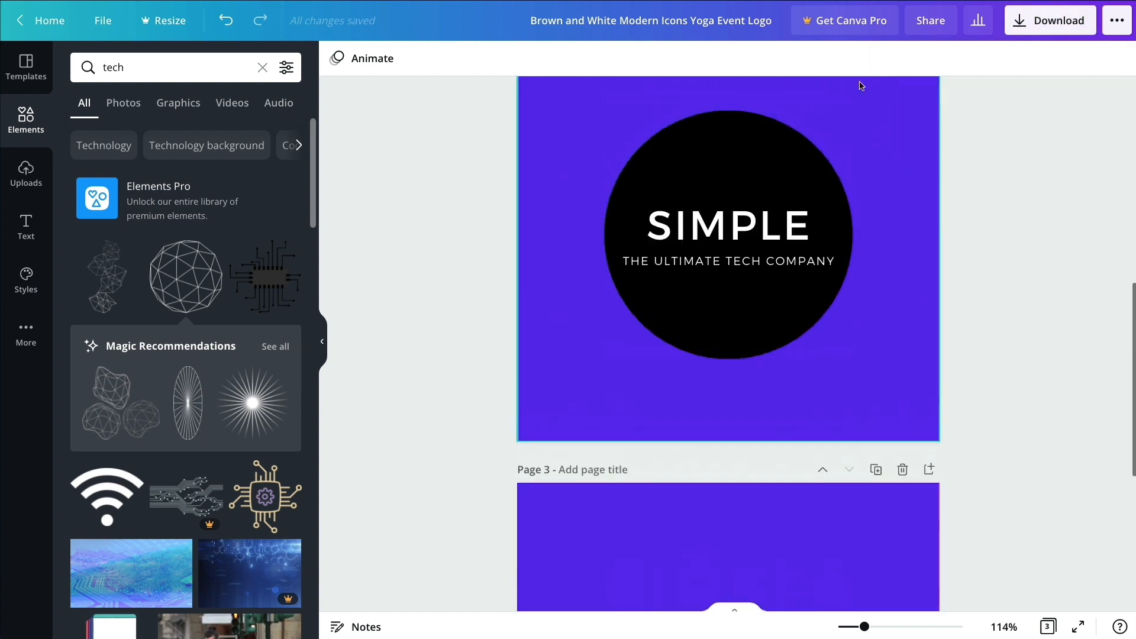
pyautogui.click(930, 20)
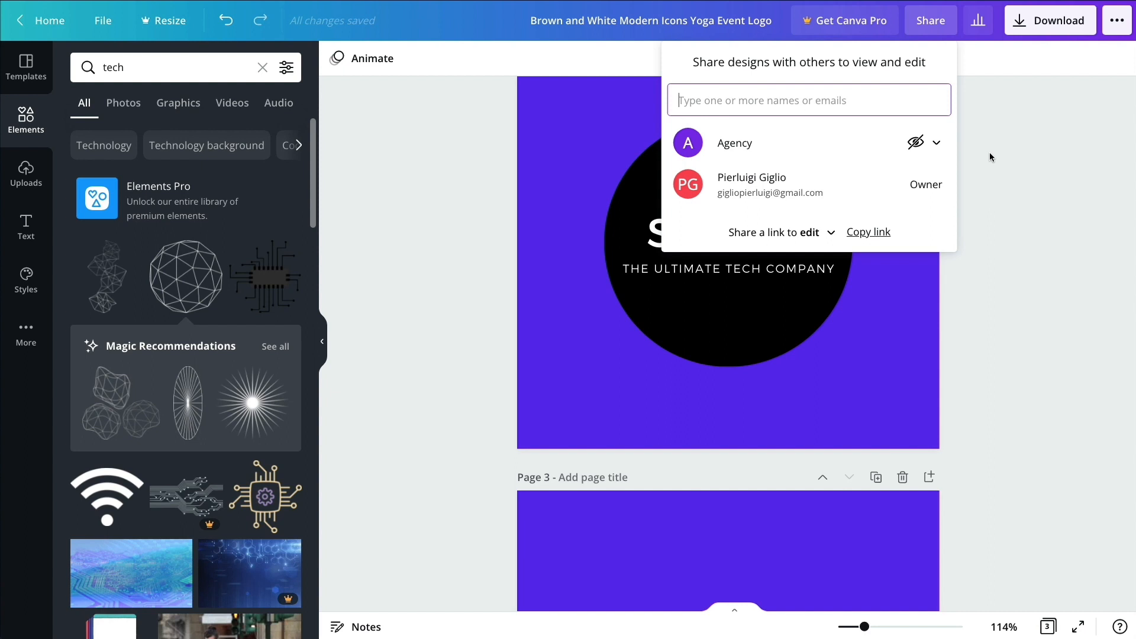
pyautogui.click(825, 242)
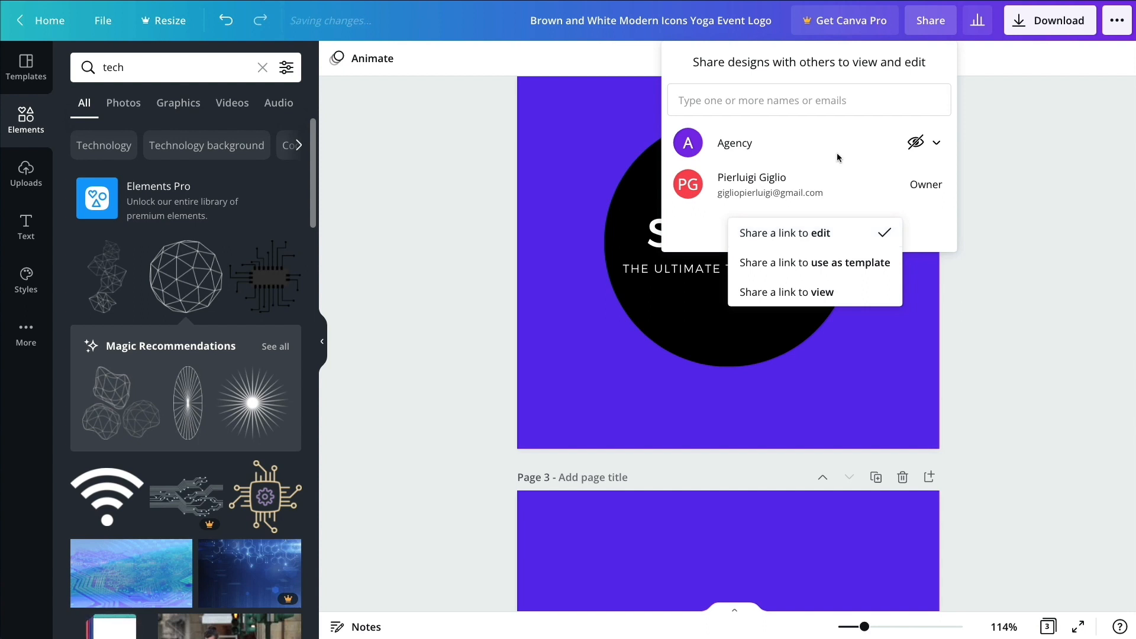
pyautogui.click(836, 233)
pyautogui.click(869, 234)
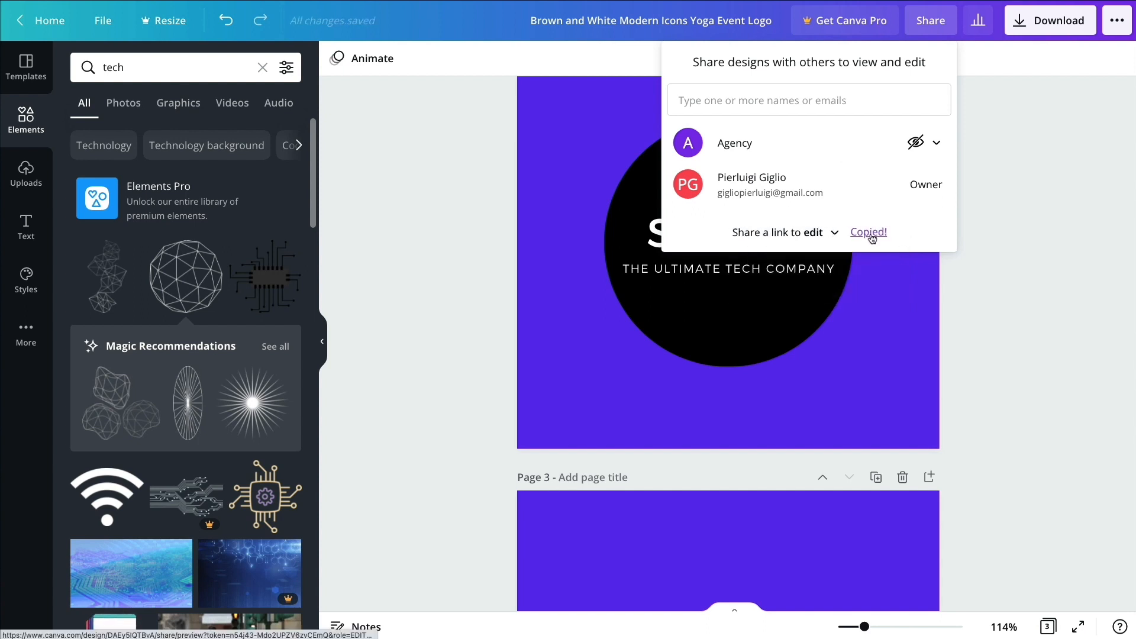
pyautogui.click(562, 262)
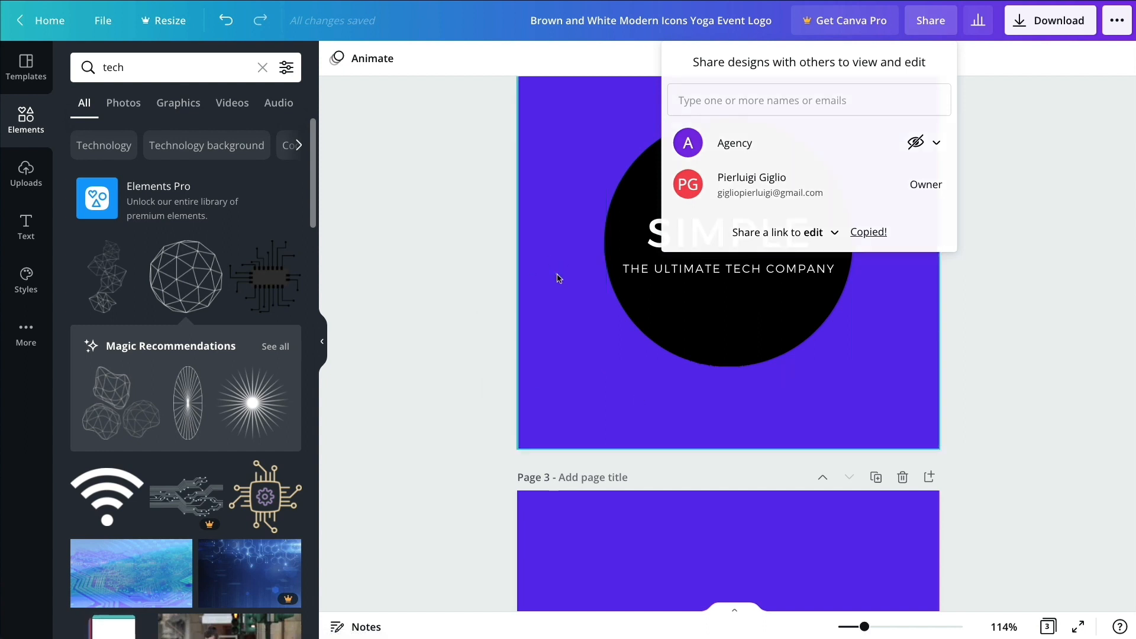
pyautogui.scroll(3, 557, 269)
pyautogui.scroll(4, 559, 265)
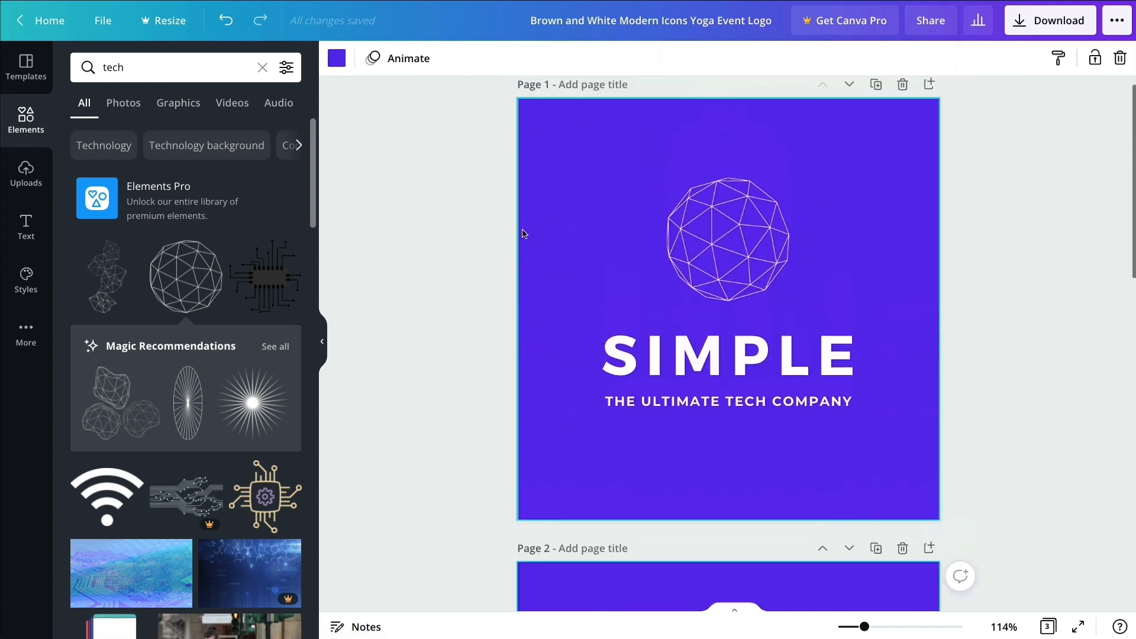